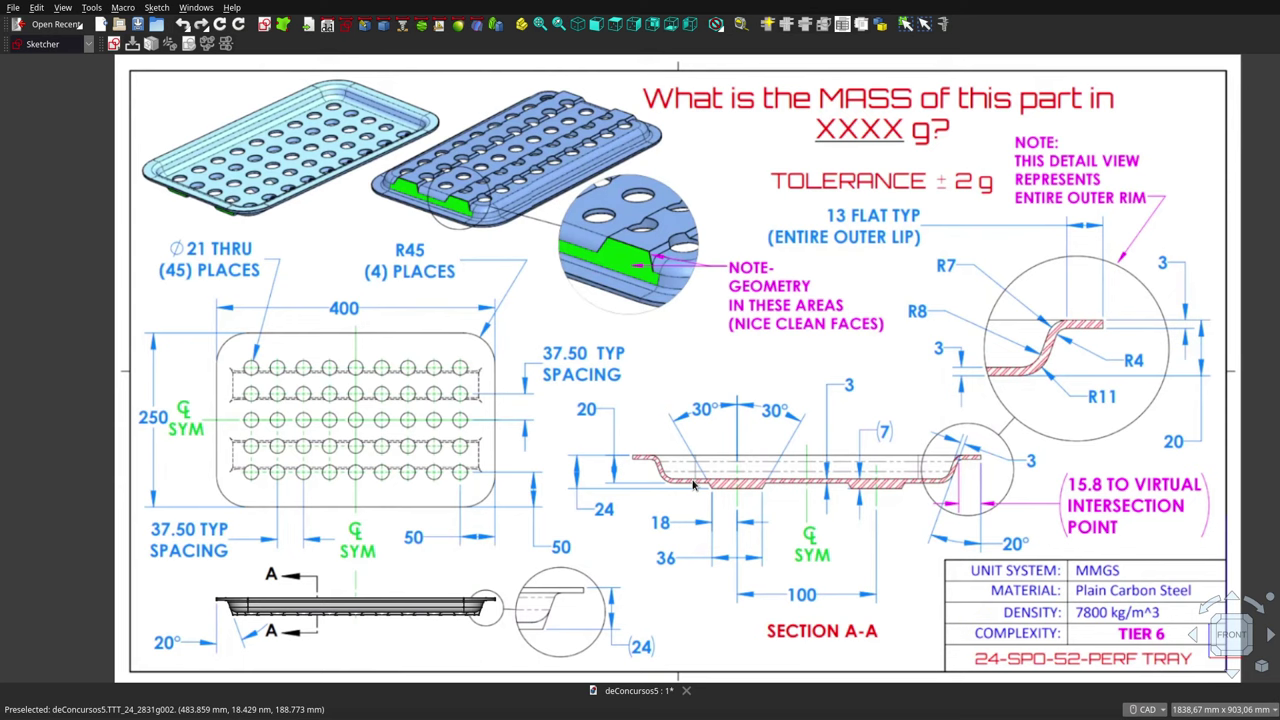
Restore the side panels and hide the reference drawing images group.
{"action": "key", "text": "ctrl+0"}
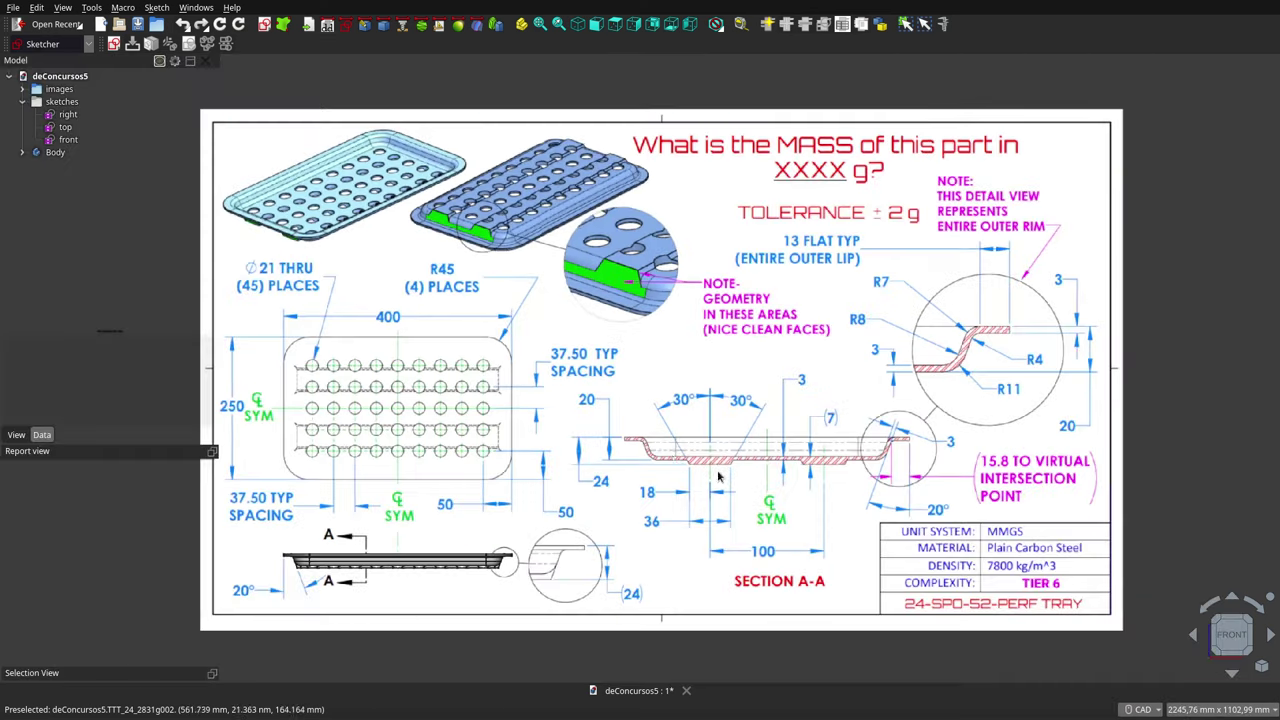
{"action": "left_click", "coordinate": [60, 155]}
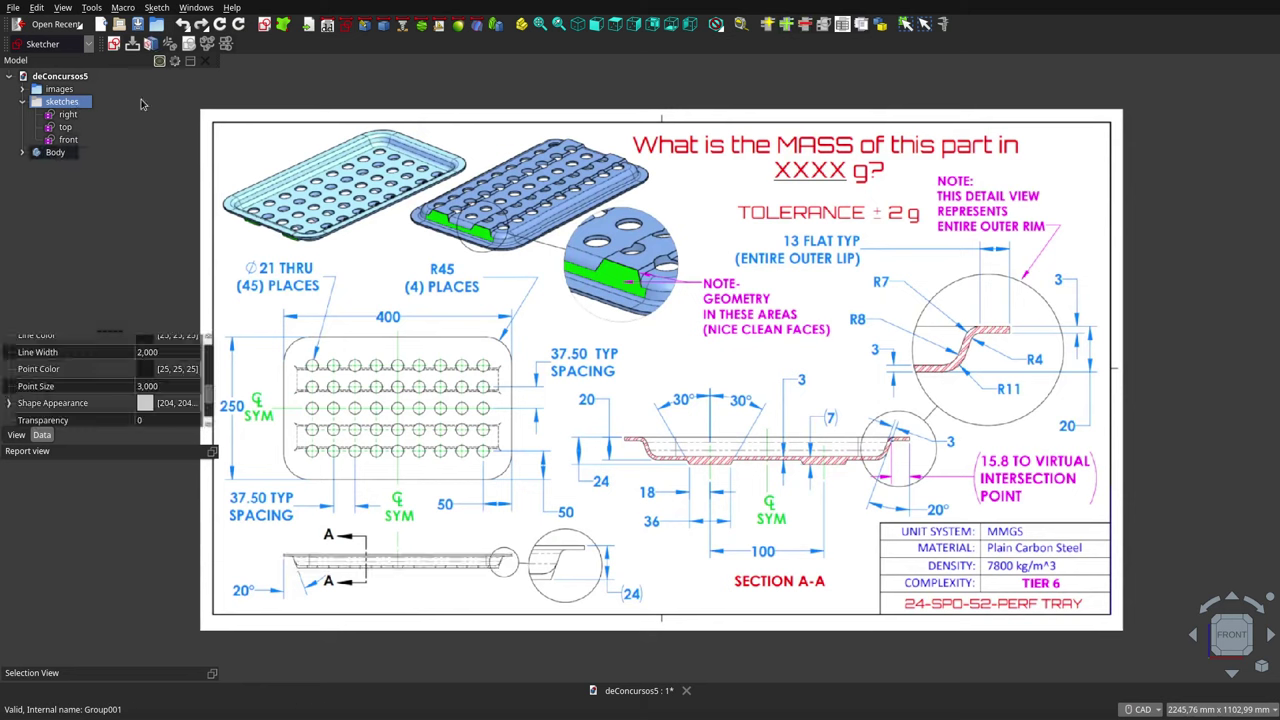
{"action": "left_click", "coordinate": [66, 102]}
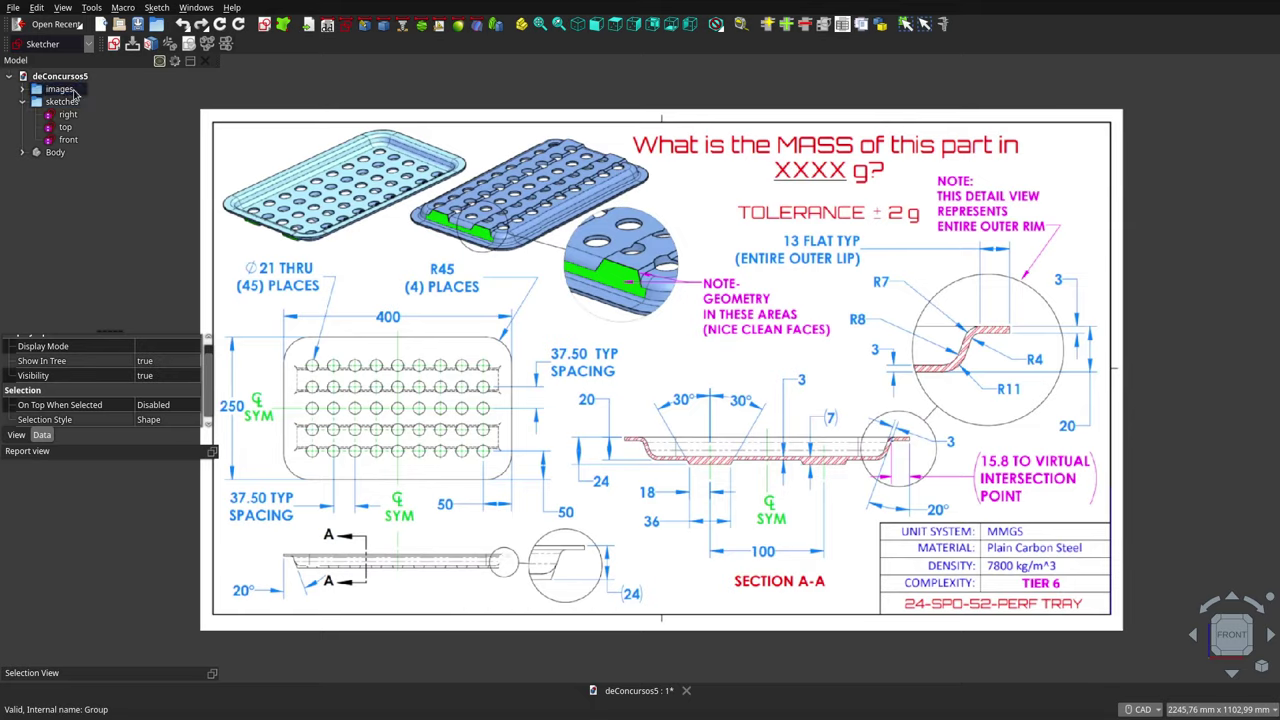
{"action": "left_click", "coordinate": [73, 93]}
{"action": "key", "text": "space"}
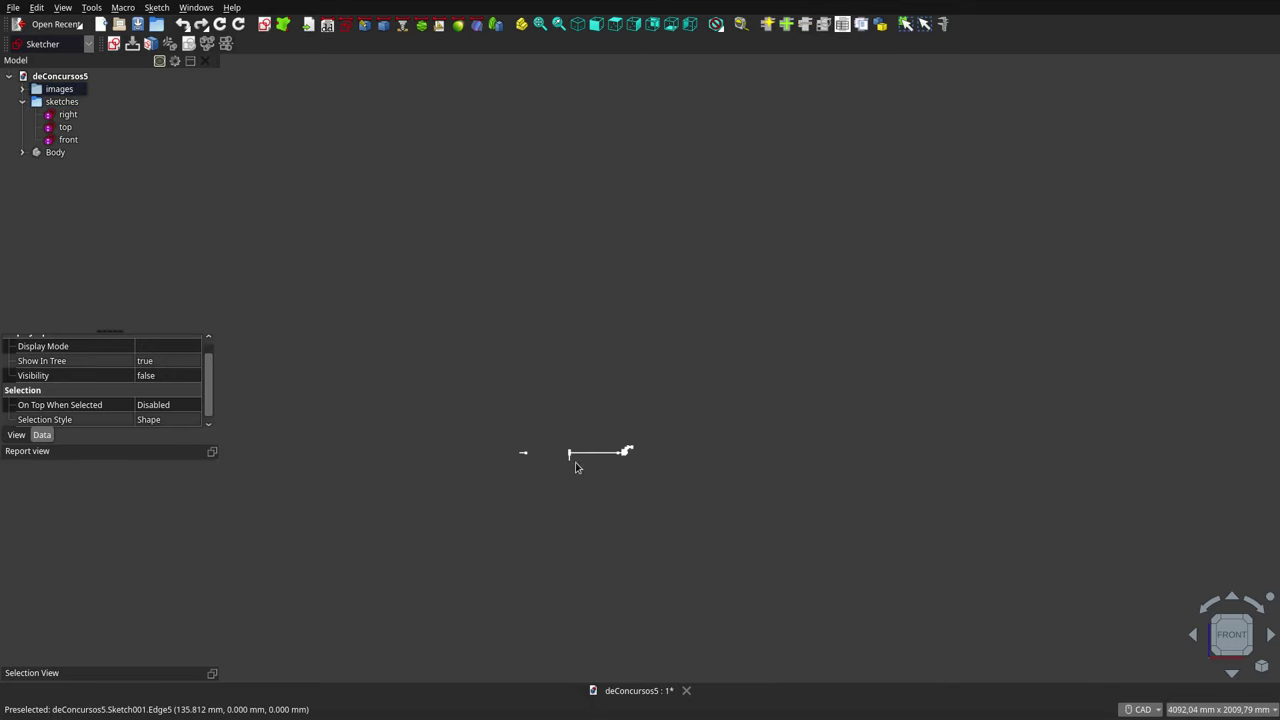
{"action": "scroll", "coordinate": [540, 470], "scroll_direction": "up", "scroll_amount": 4}
{"action": "scroll", "coordinate": [540, 470], "scroll_direction": "up", "scroll_amount": 4}
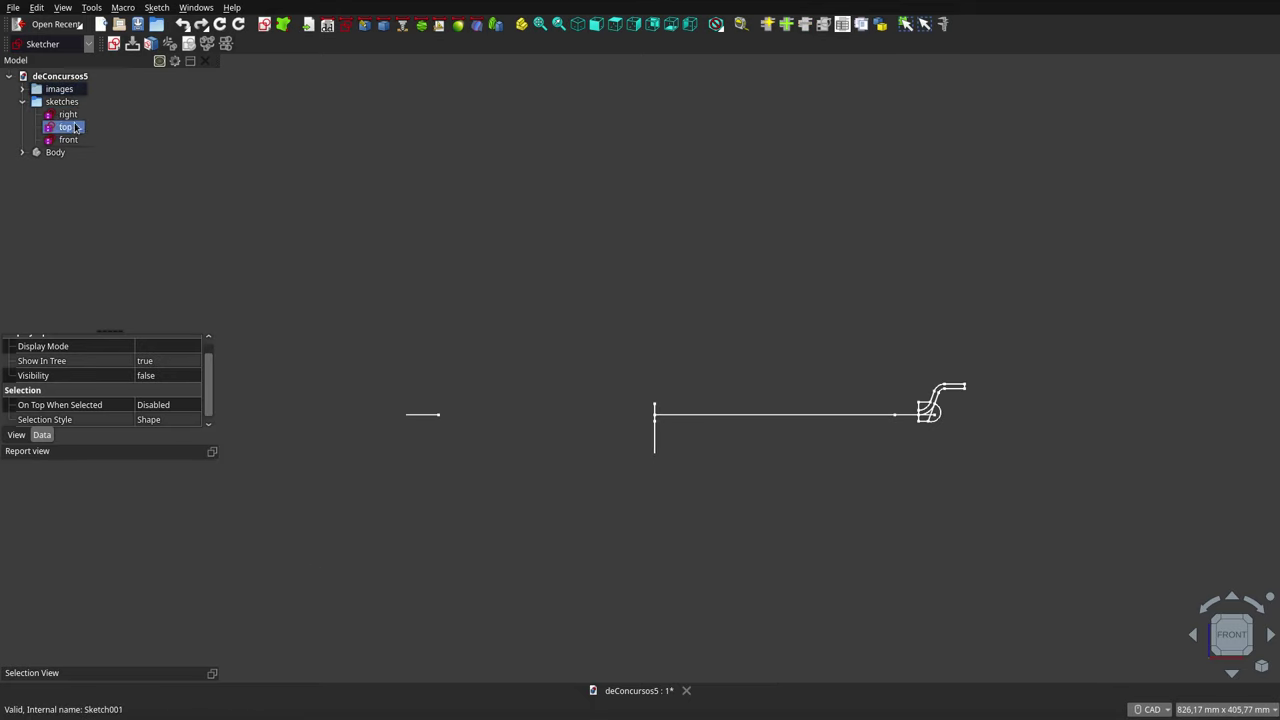
Expand the images group and briefly show, then hide, the TTT-24 2831gFront image.
{"action": "left_click", "coordinate": [22, 89]}
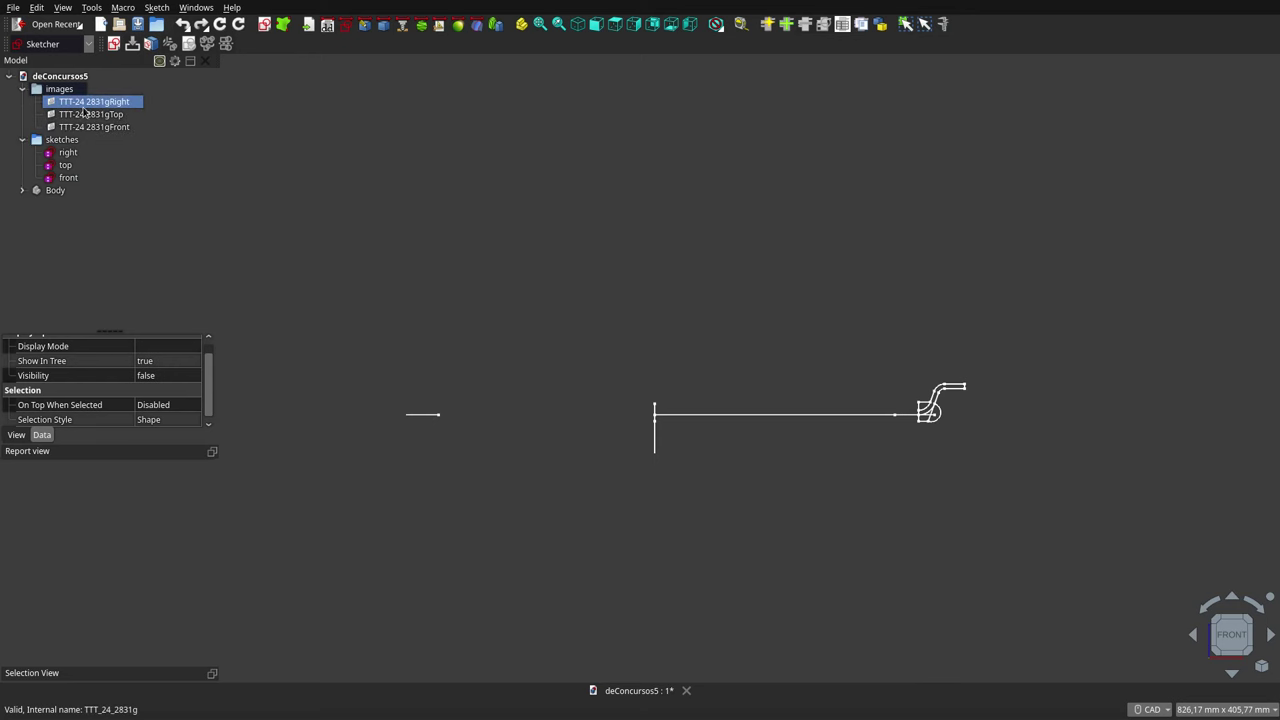
{"action": "key", "text": "space"}
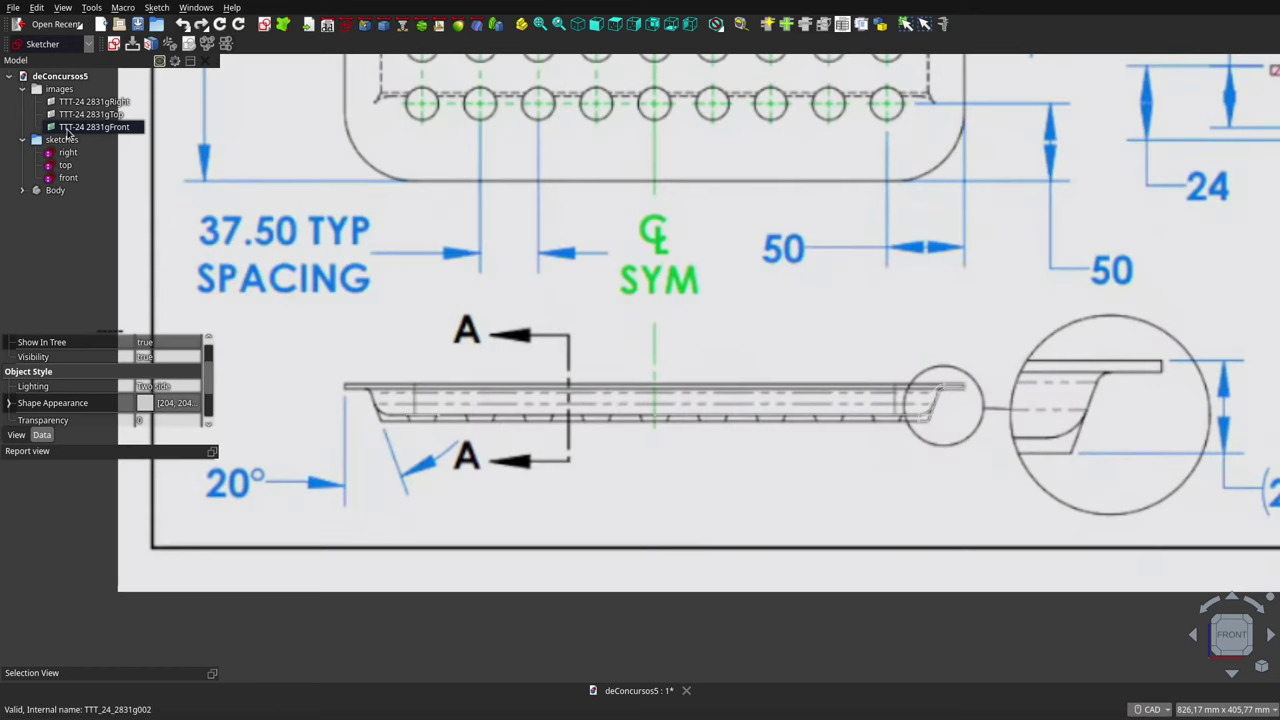
{"action": "key", "text": "space"}
{"action": "scroll", "coordinate": [968, 401], "scroll_direction": "up", "scroll_amount": 3}
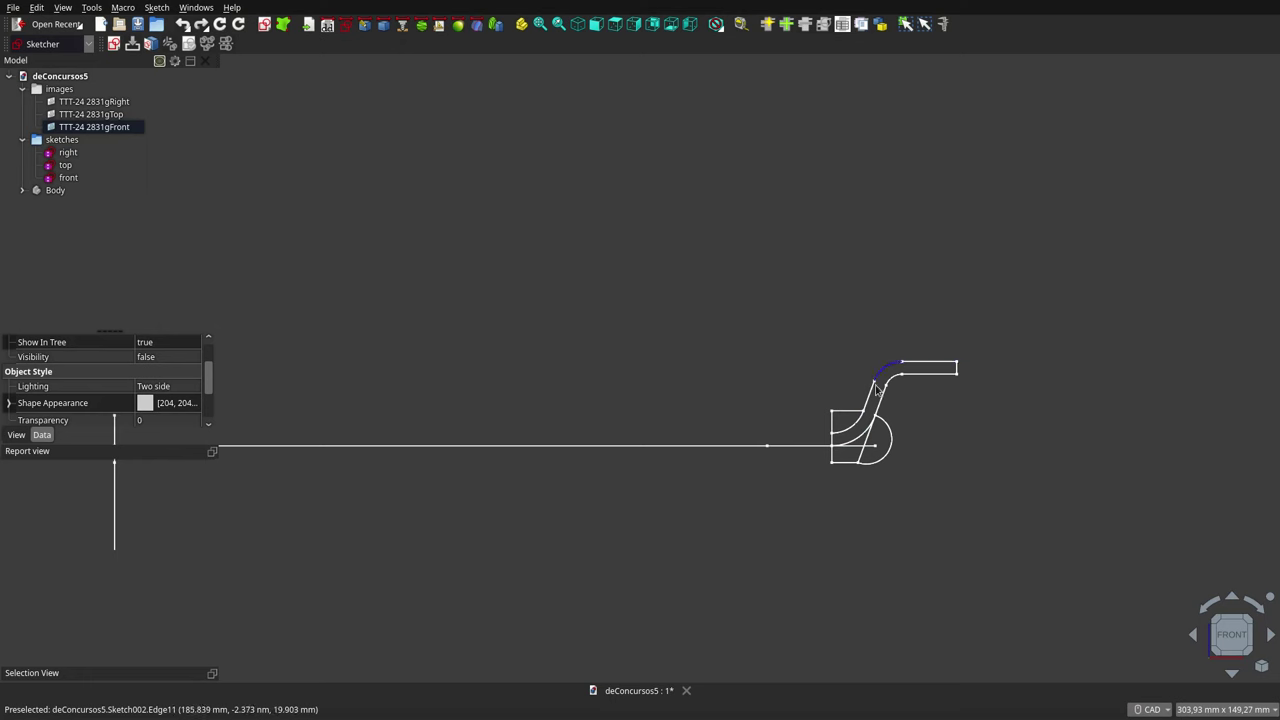
{"action": "scroll", "coordinate": [890, 418], "scroll_direction": "down", "scroll_amount": 3}
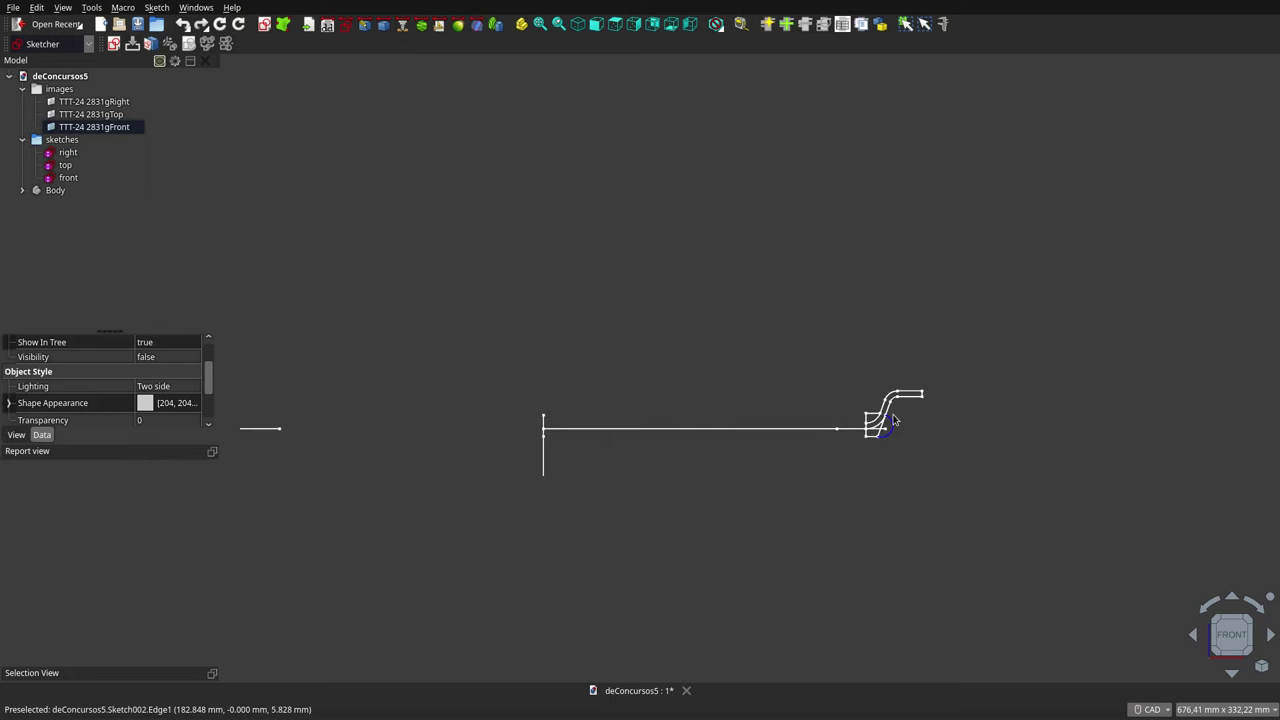
{"action": "scroll", "coordinate": [893, 420], "scroll_direction": "down", "scroll_amount": 2}
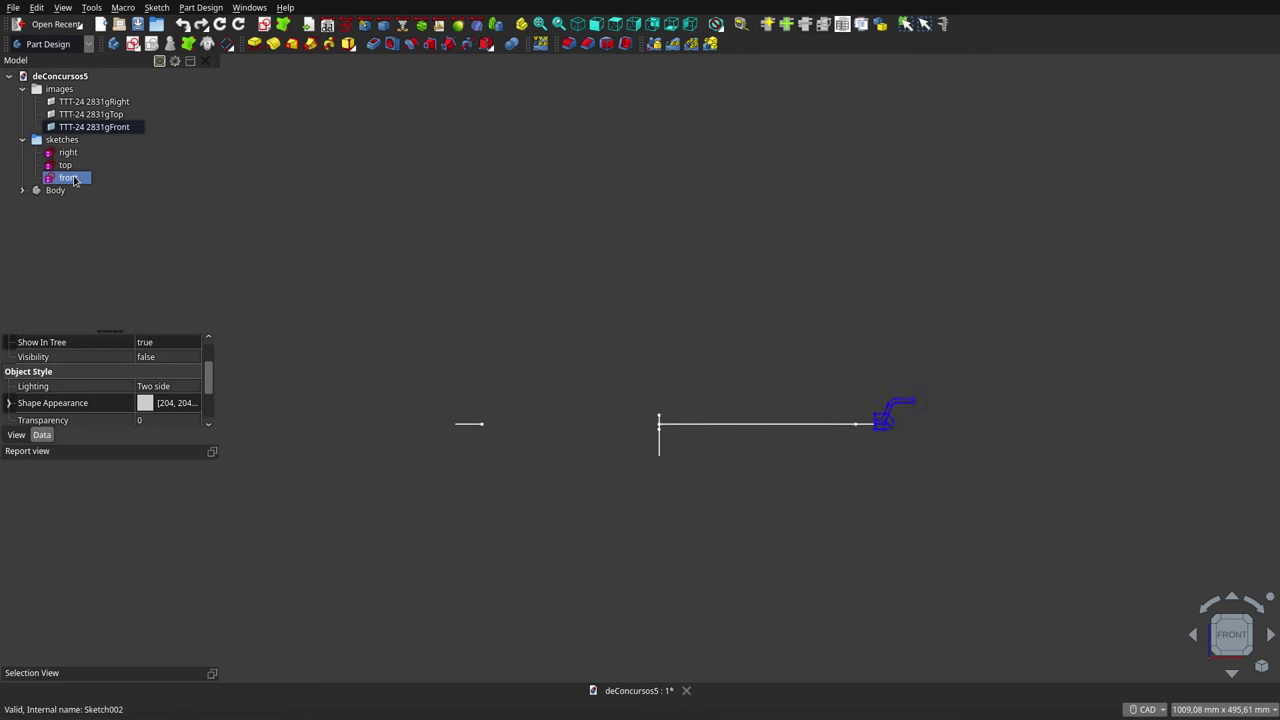
Select the top and right sketches and view them from the top, then the right.
{"action": "left_click", "coordinate": [618, 25]}
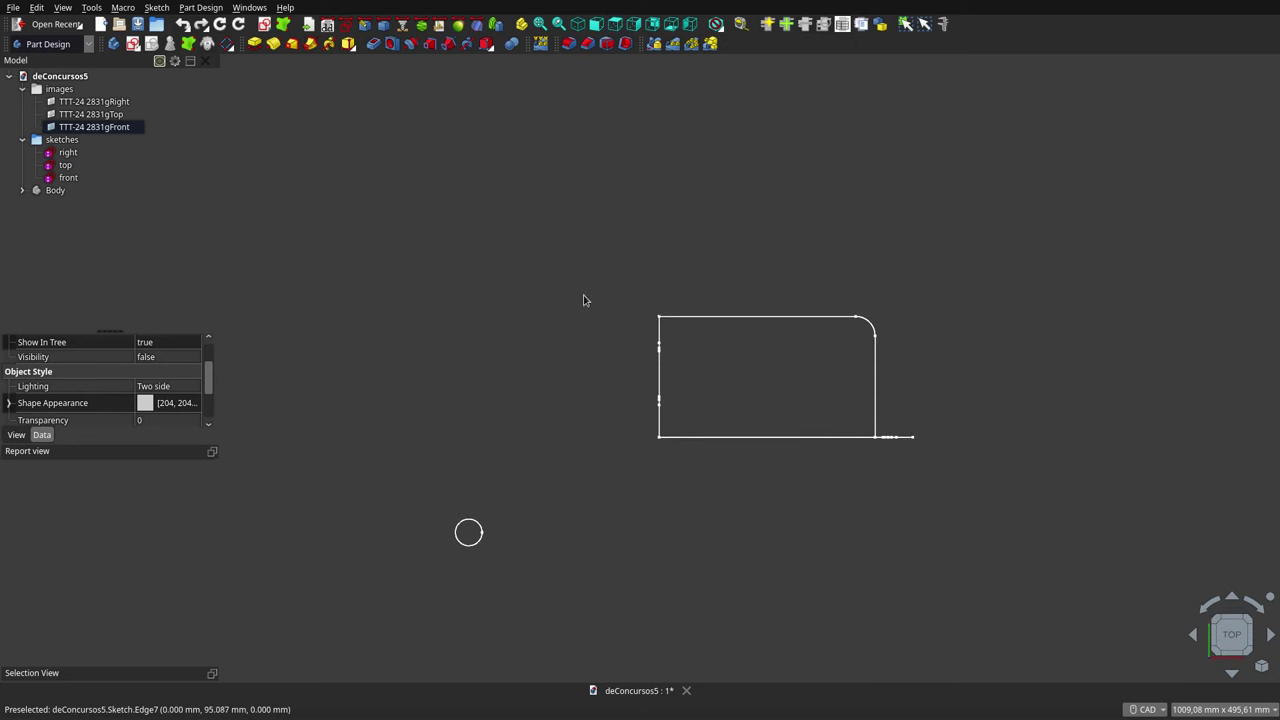
{"action": "left_click", "coordinate": [74, 167]}
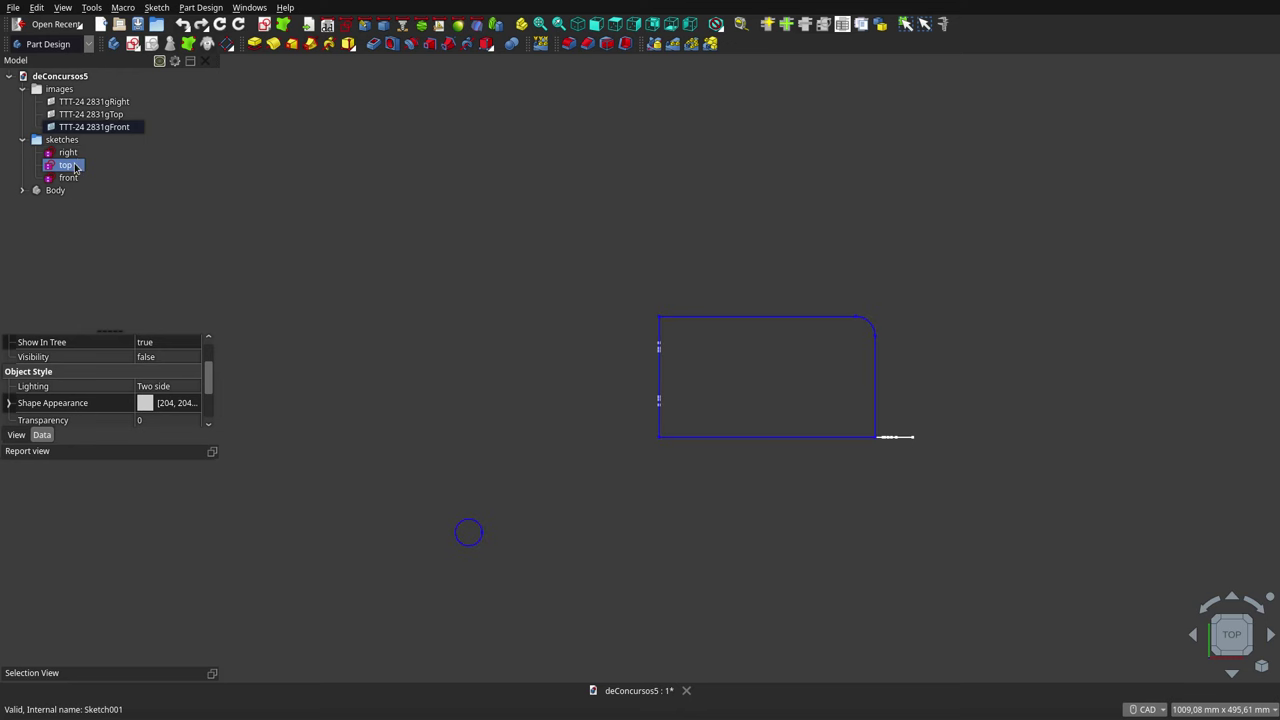
{"action": "left_click", "coordinate": [68, 152], "text": "ctrl"}
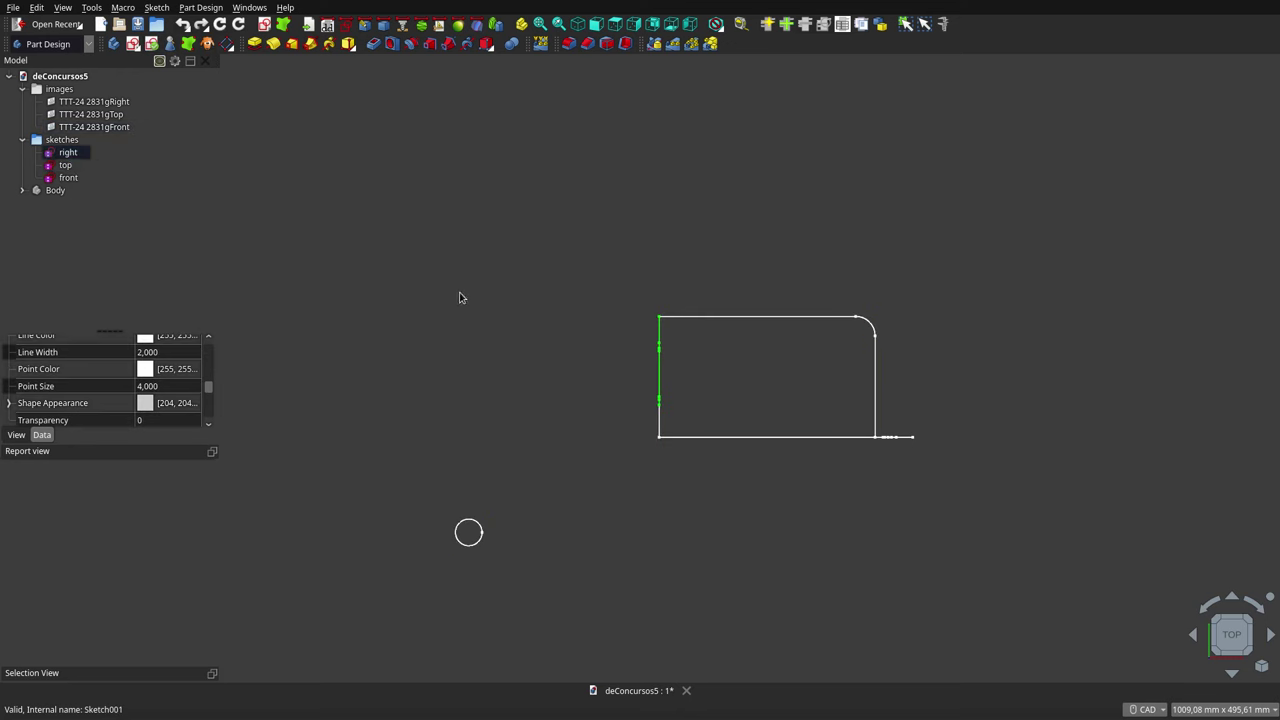
{"action": "left_click", "coordinate": [634, 24]}
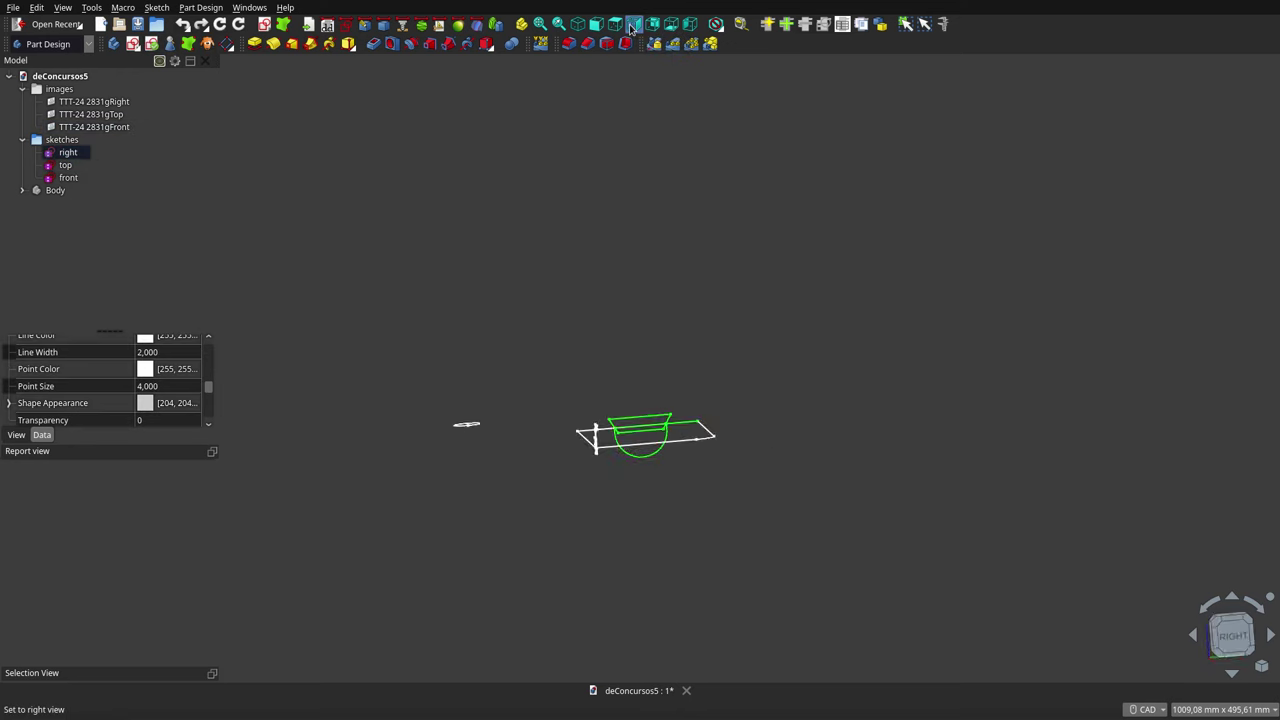
{"action": "scroll", "coordinate": [717, 417], "scroll_direction": "up", "scroll_amount": 1}
{"action": "scroll", "coordinate": [717, 417], "scroll_direction": "up", "scroll_amount": 3}
{"action": "scroll", "coordinate": [866, 420], "scroll_direction": "up", "scroll_amount": 1}
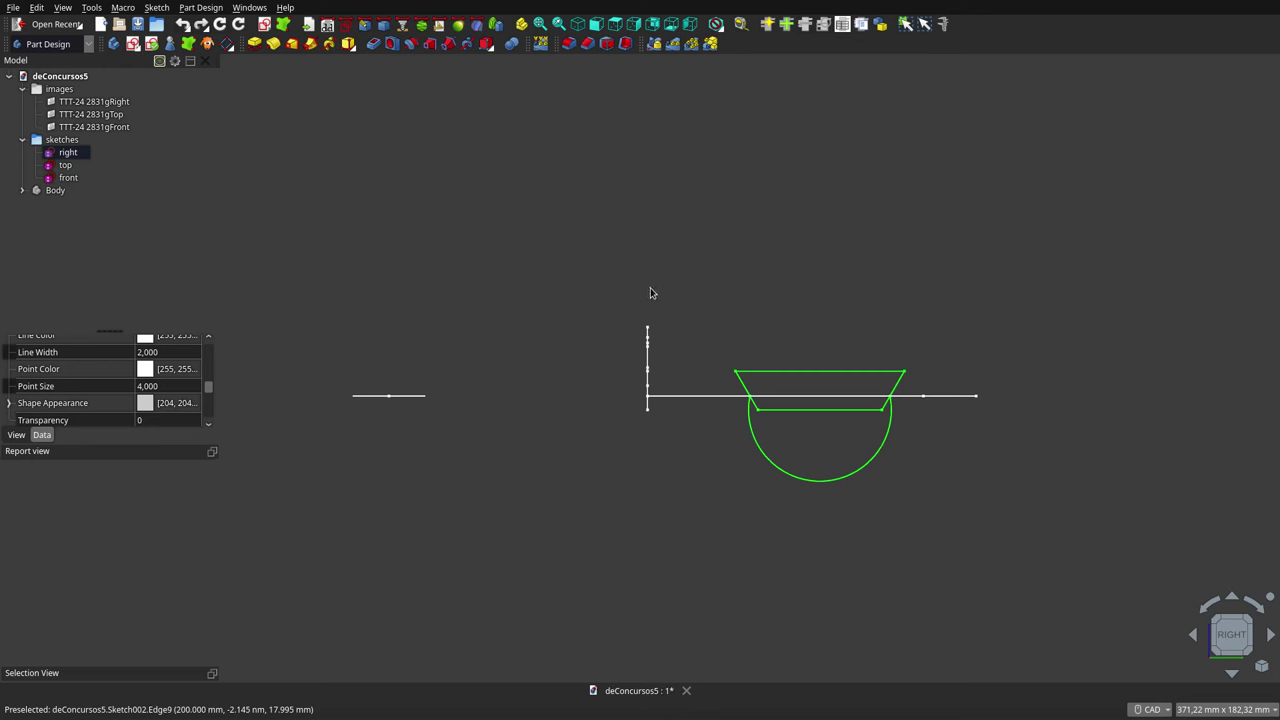
Orbit for a perspective look, return to Top view and pick the TTT-24 2831gTop image.
{"action": "middle_click_drag", "start_coordinate": [588, 236], "coordinate": [618, 296]}
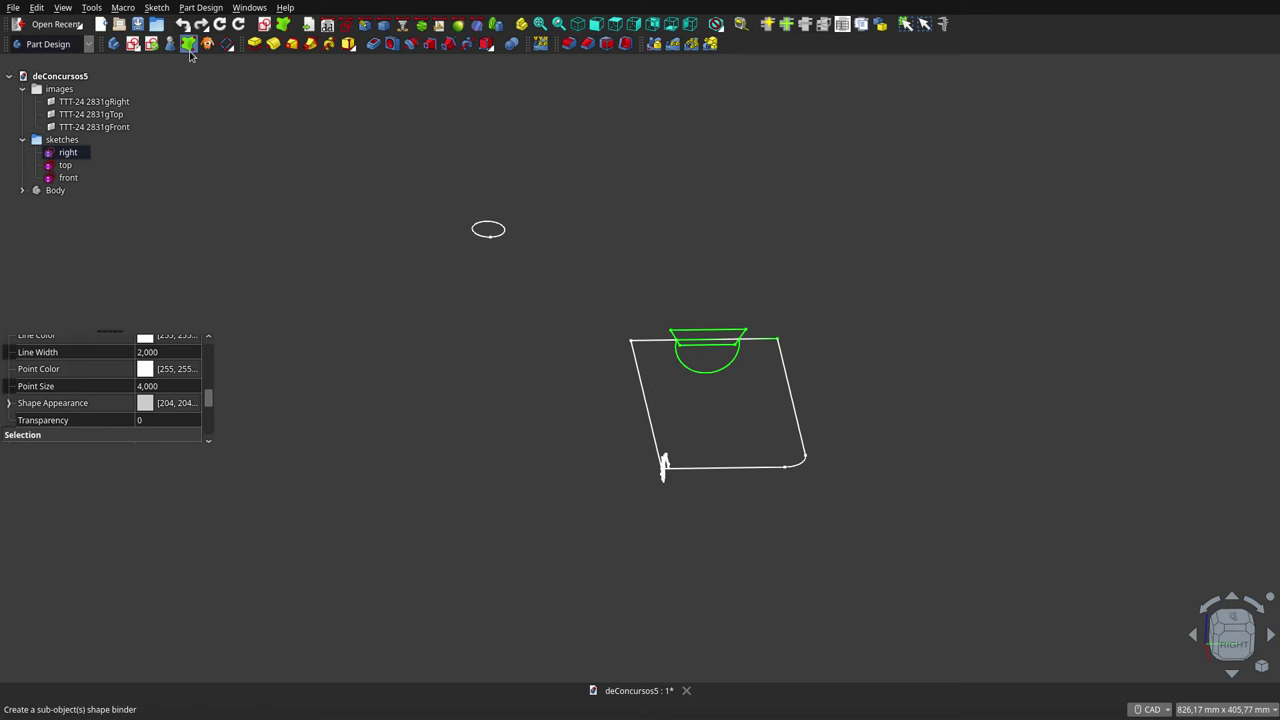
{"action": "left_click", "coordinate": [613, 28]}
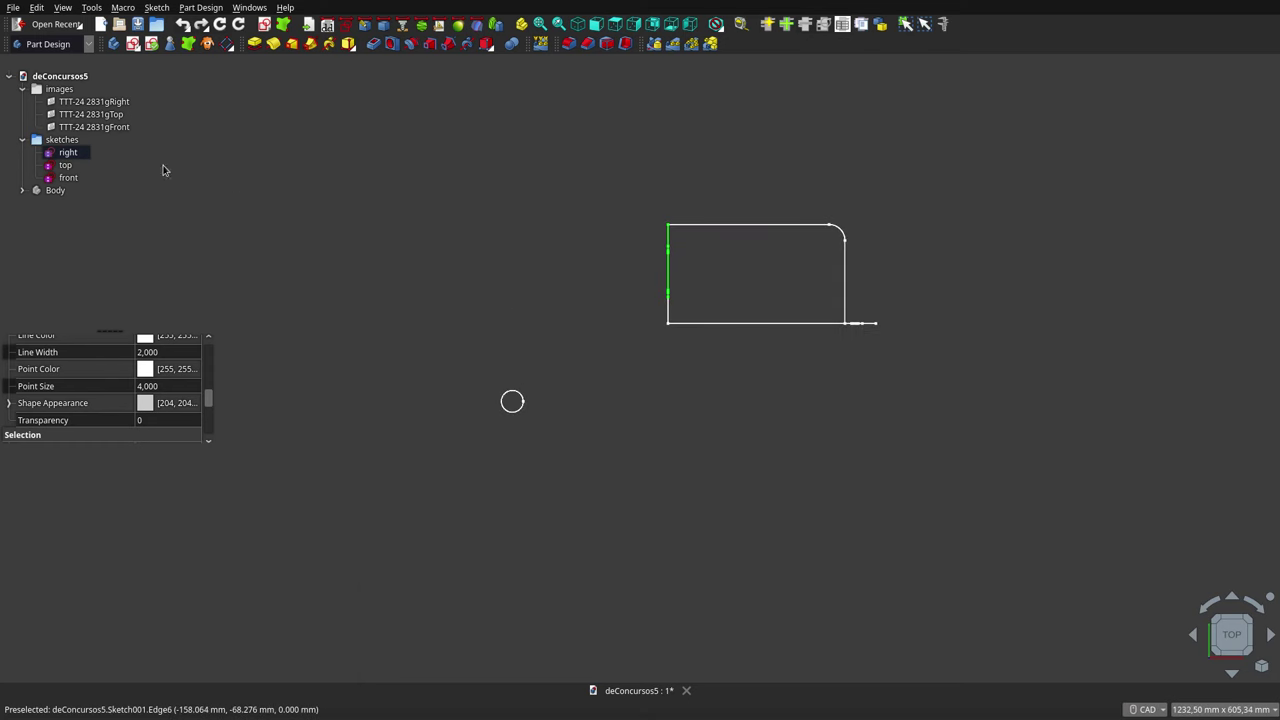
{"action": "left_click", "coordinate": [80, 115]}
Overlay the tray Body on the TTT-24 2831gTop drawing and fit everything into view.
{"action": "key", "text": "space"}
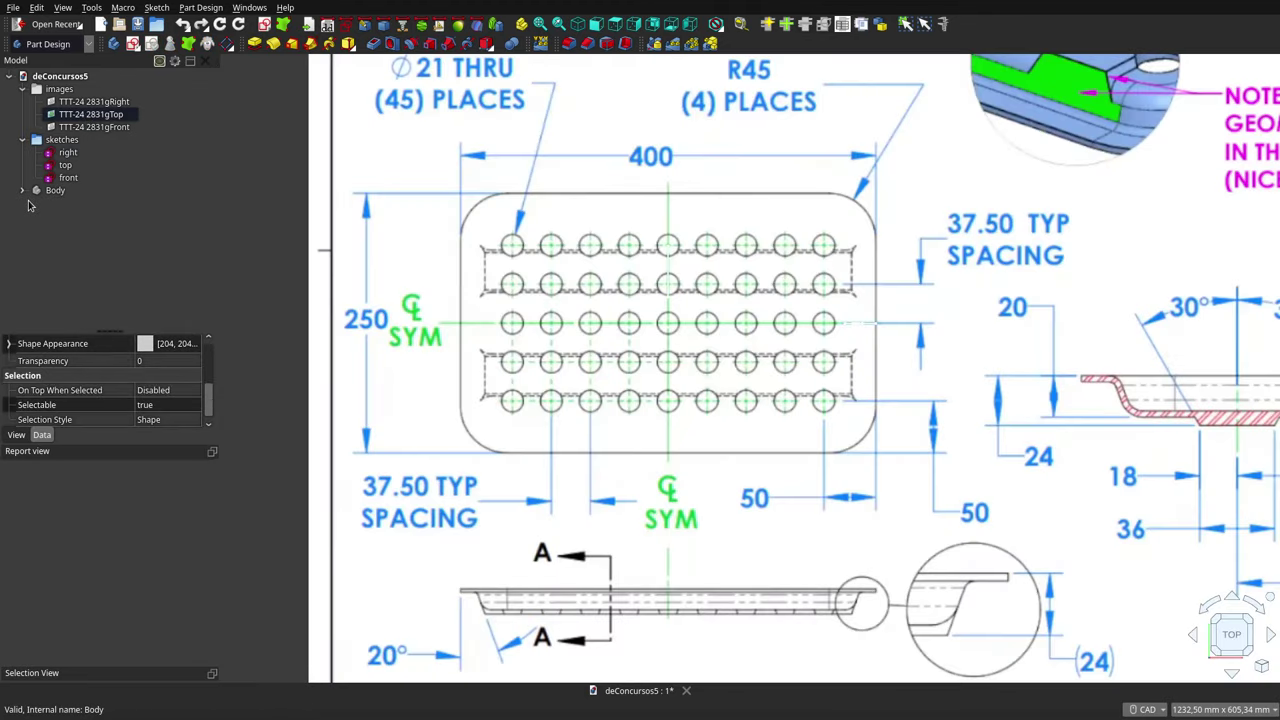
{"action": "key", "text": "space"}
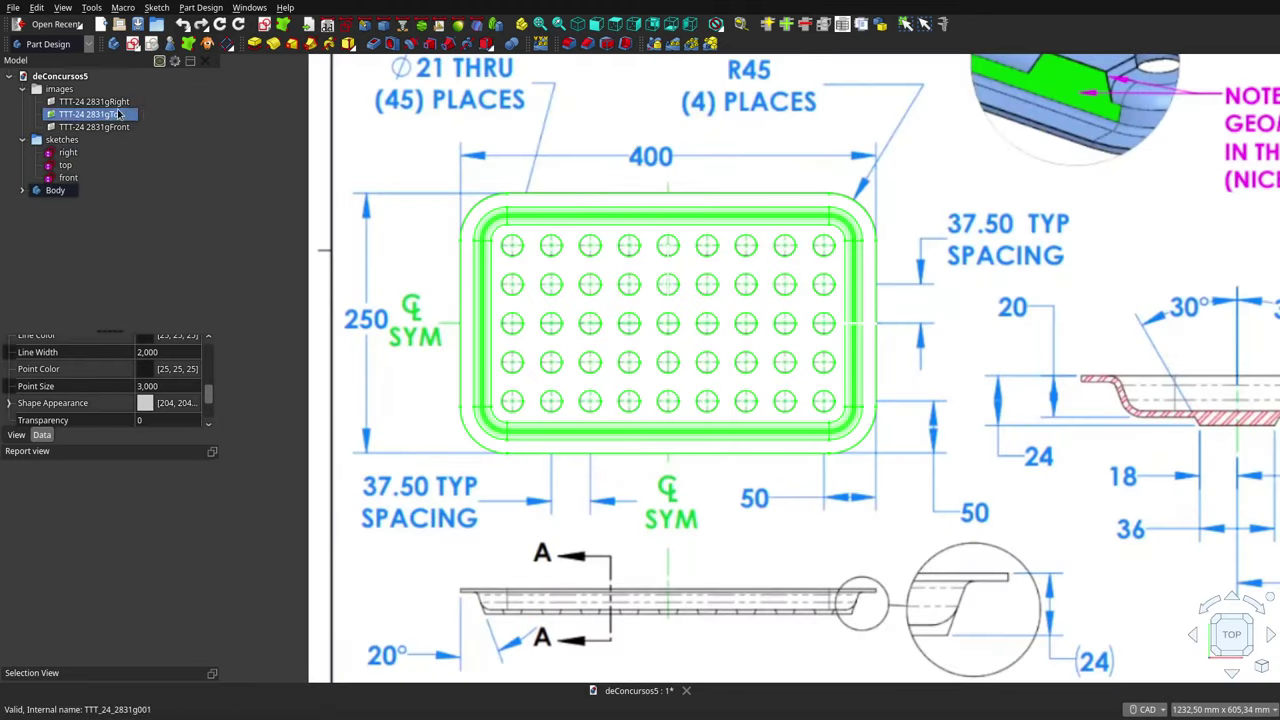
{"action": "left_click", "coordinate": [68, 106]}
{"action": "left_click", "coordinate": [60, 92]}
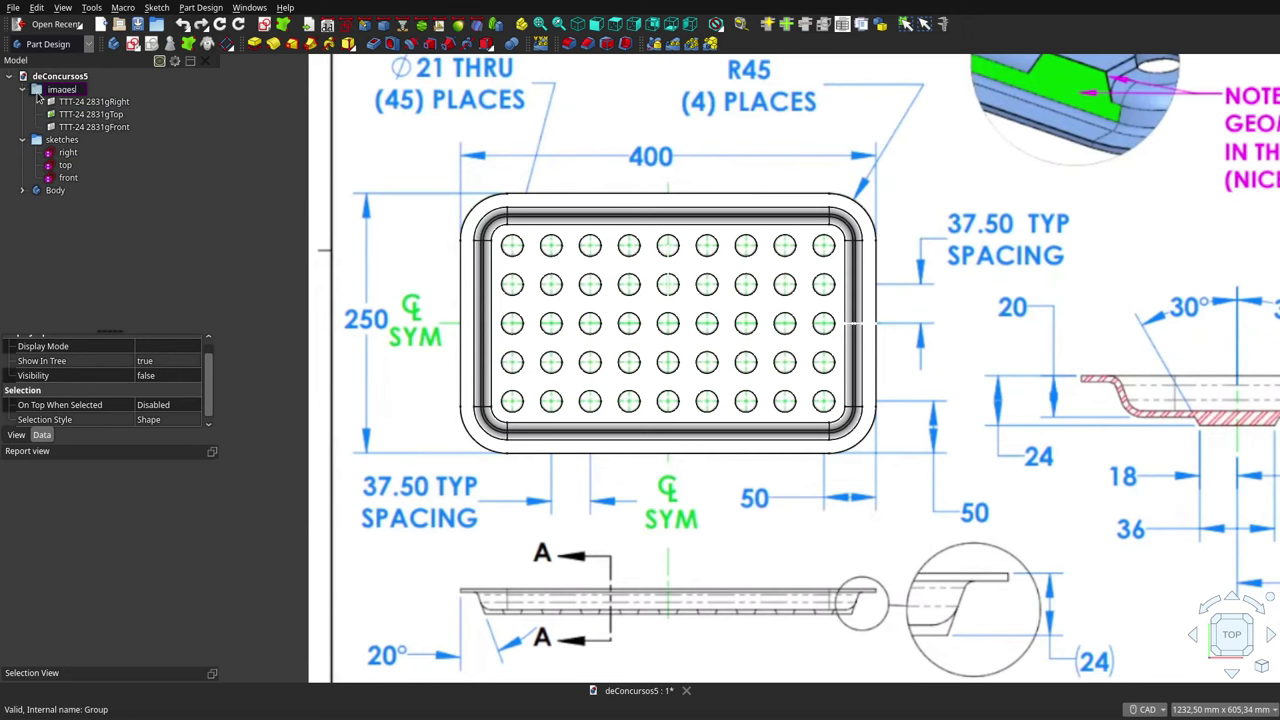
{"action": "key", "text": "v"}
{"action": "key", "text": "f"}
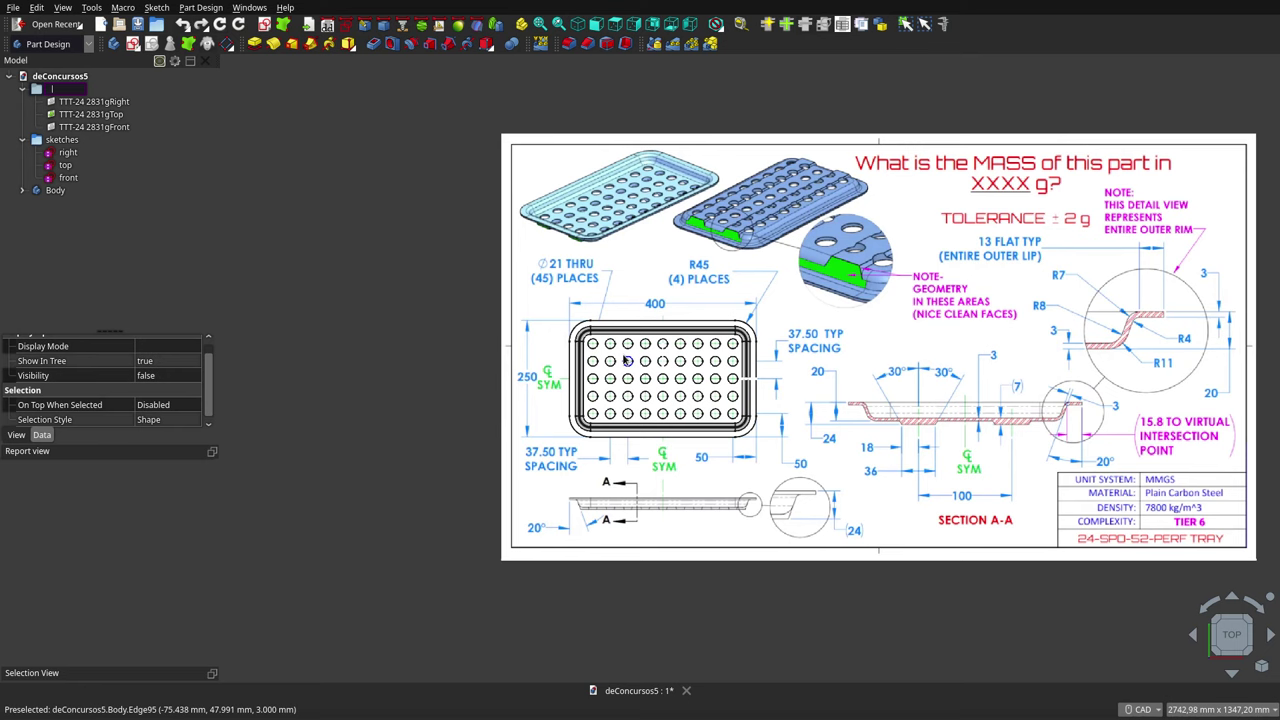
{"action": "left_click", "coordinate": [382, 260]}
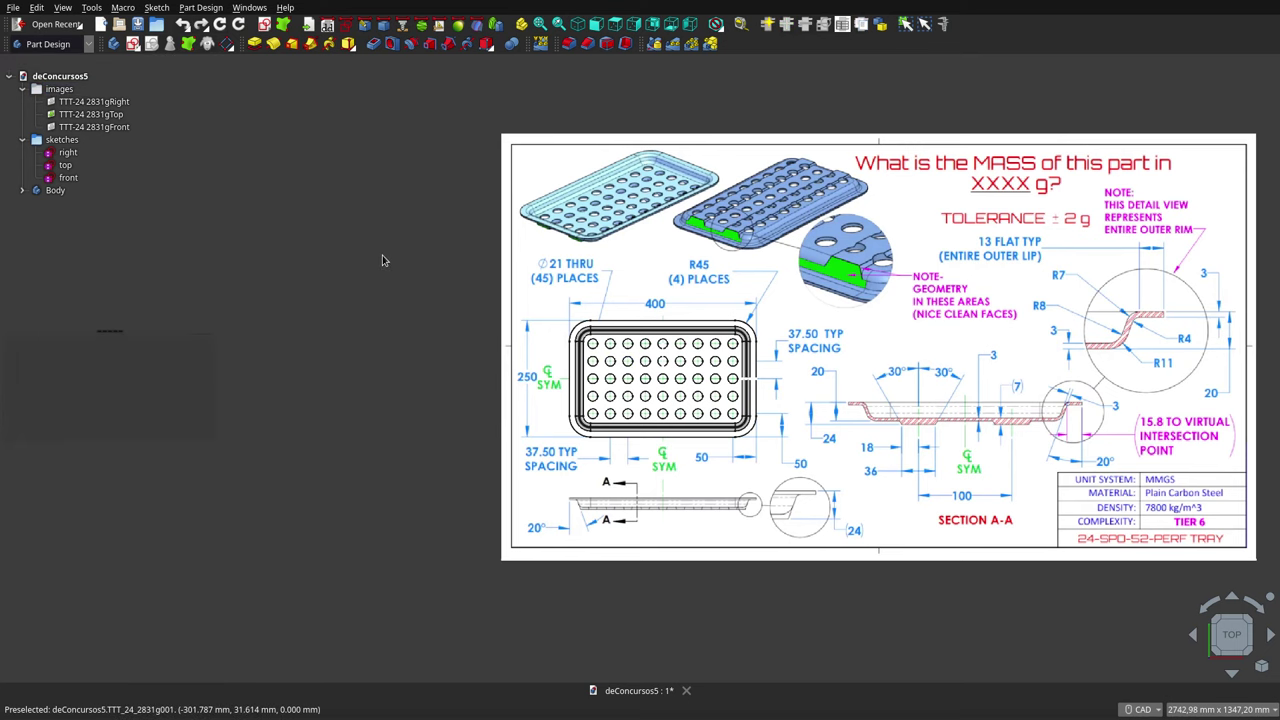
{"action": "left_click", "coordinate": [66, 177]}
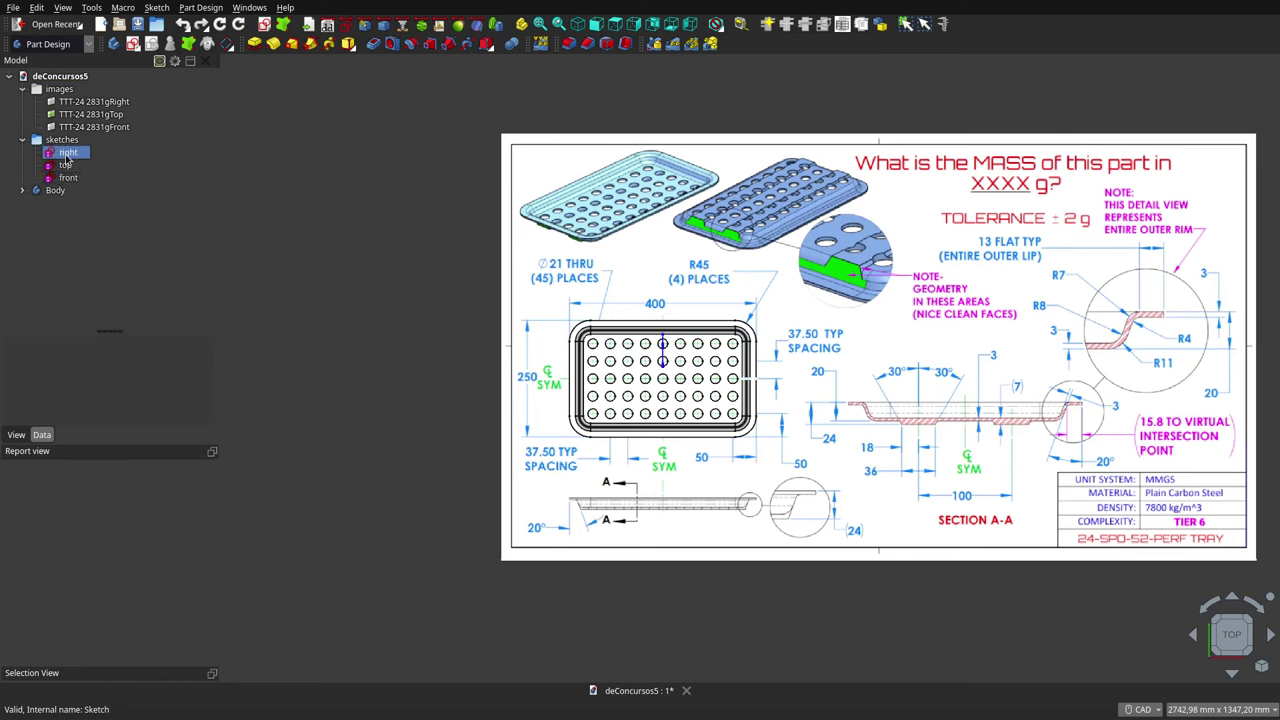
{"action": "left_click", "coordinate": [37, 204]}
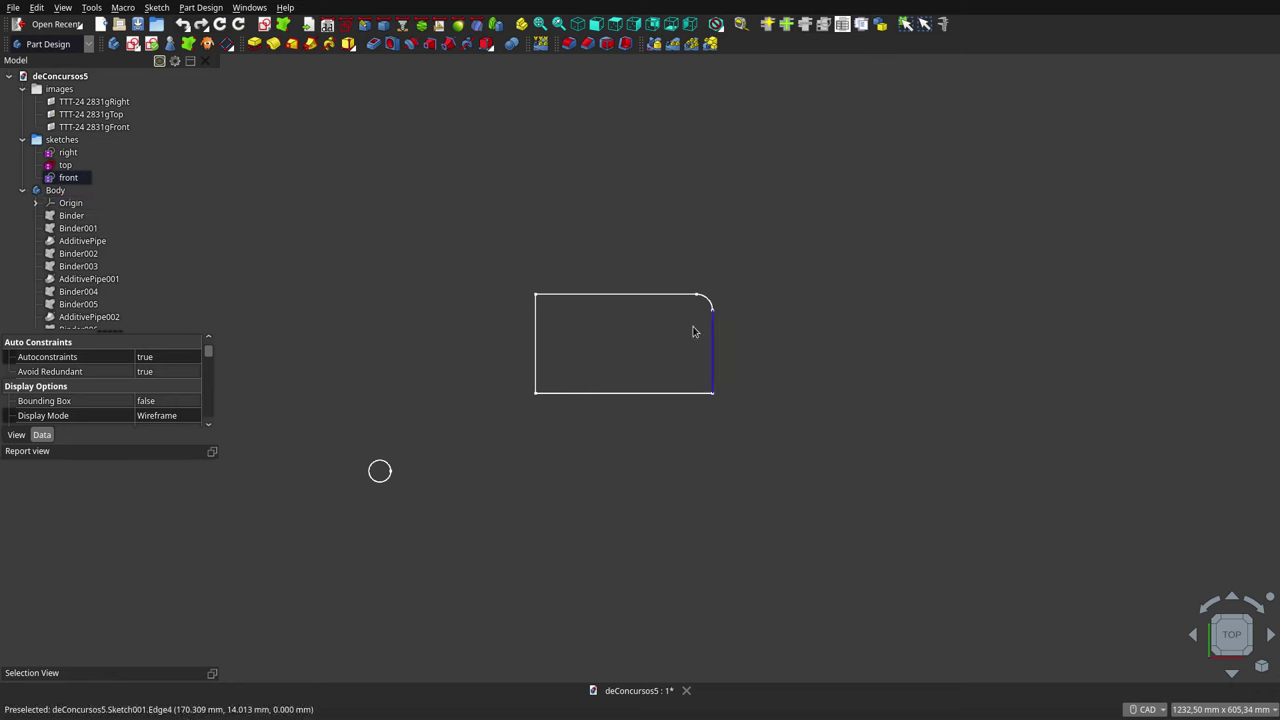
Show the Binder and Binder001 faces and orbit to see them at an angle.
{"action": "left_click", "coordinate": [71, 215]}
{"action": "key", "text": "space"}
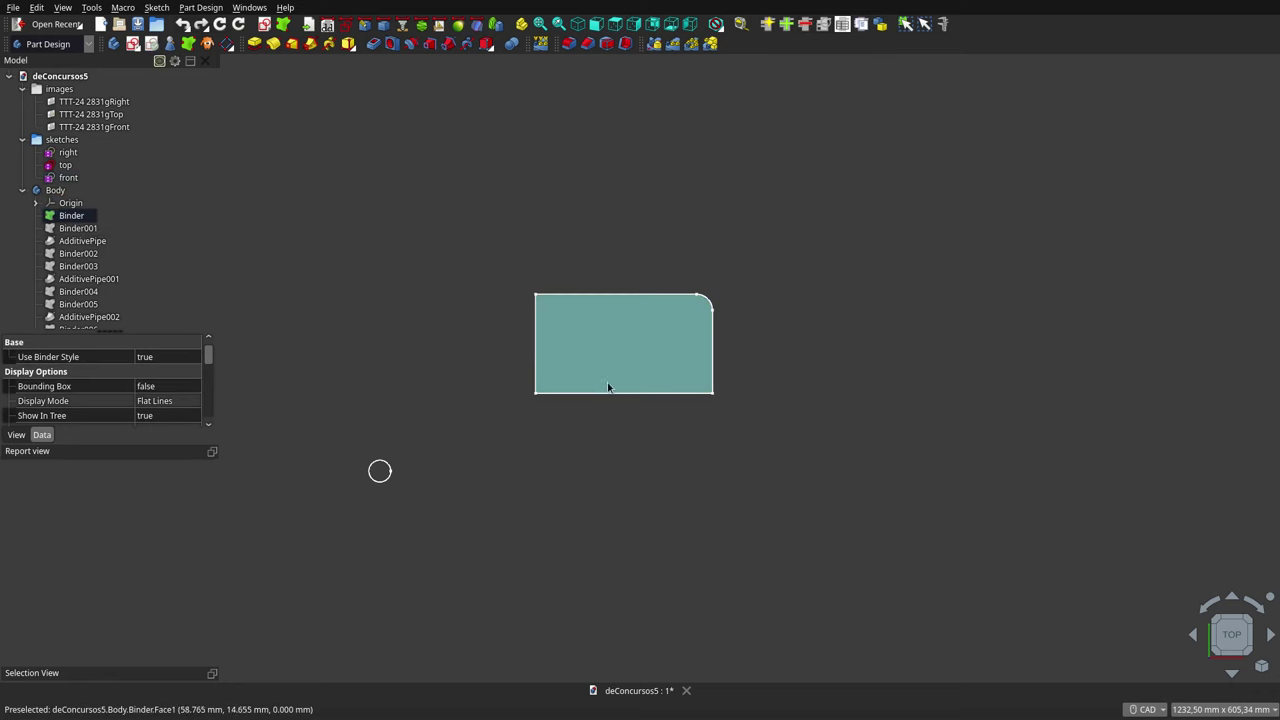
{"action": "middle_click_drag", "start_coordinate": [617, 421], "coordinate": [574, 226]}
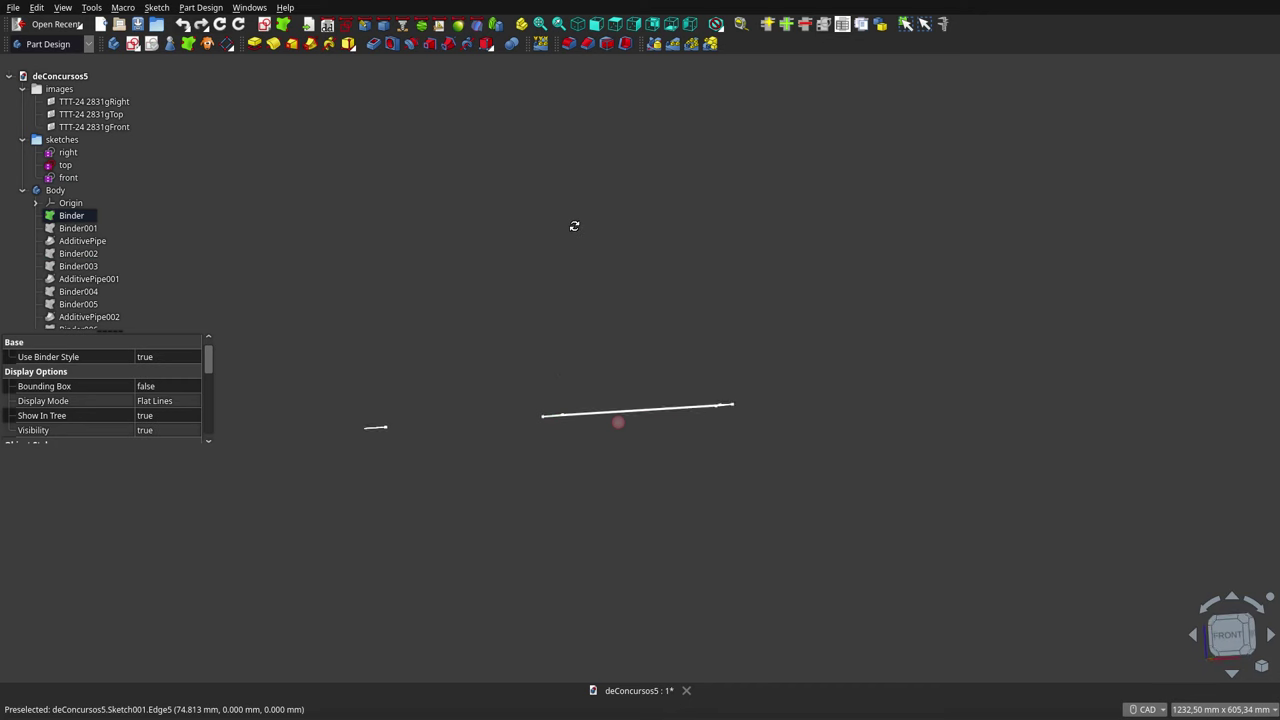
{"action": "left_click", "coordinate": [82, 241]}
{"action": "left_click", "coordinate": [78, 228]}
{"action": "key", "text": "space"}
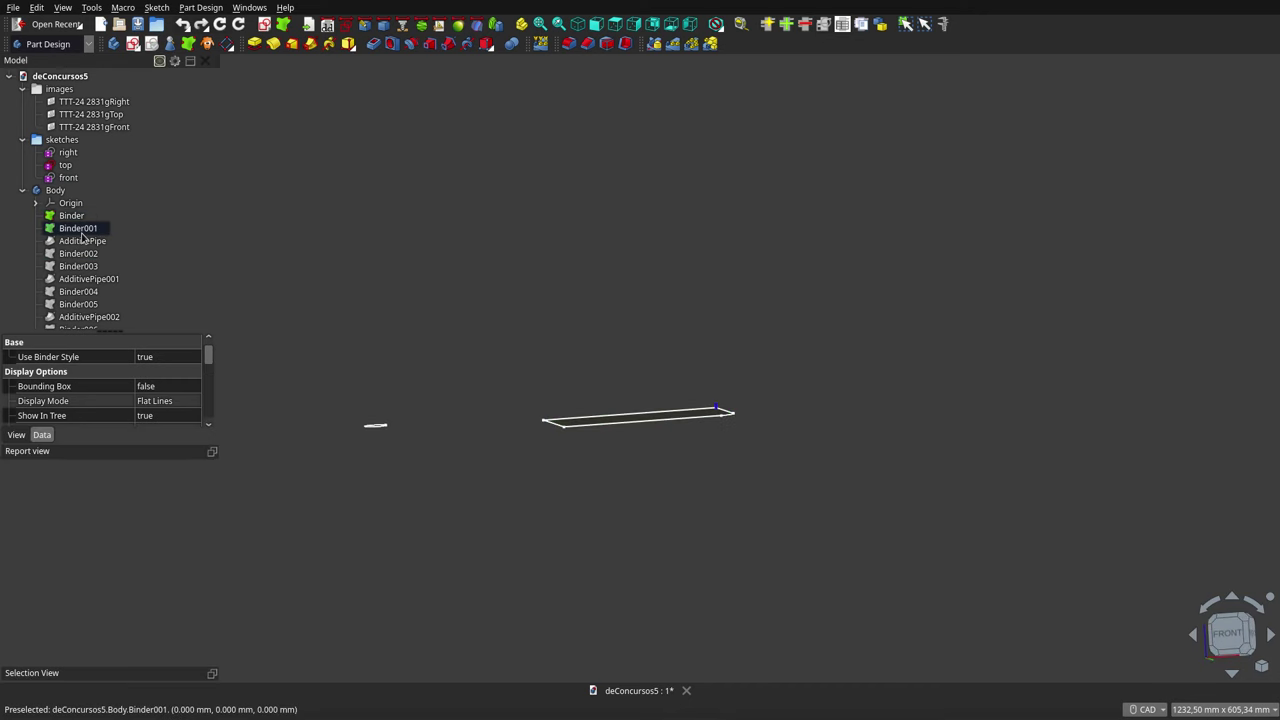
{"action": "middle_click_drag", "start_coordinate": [680, 460], "coordinate": [686, 471]}
{"action": "scroll", "coordinate": [700, 455], "scroll_direction": "up", "scroll_amount": 5}
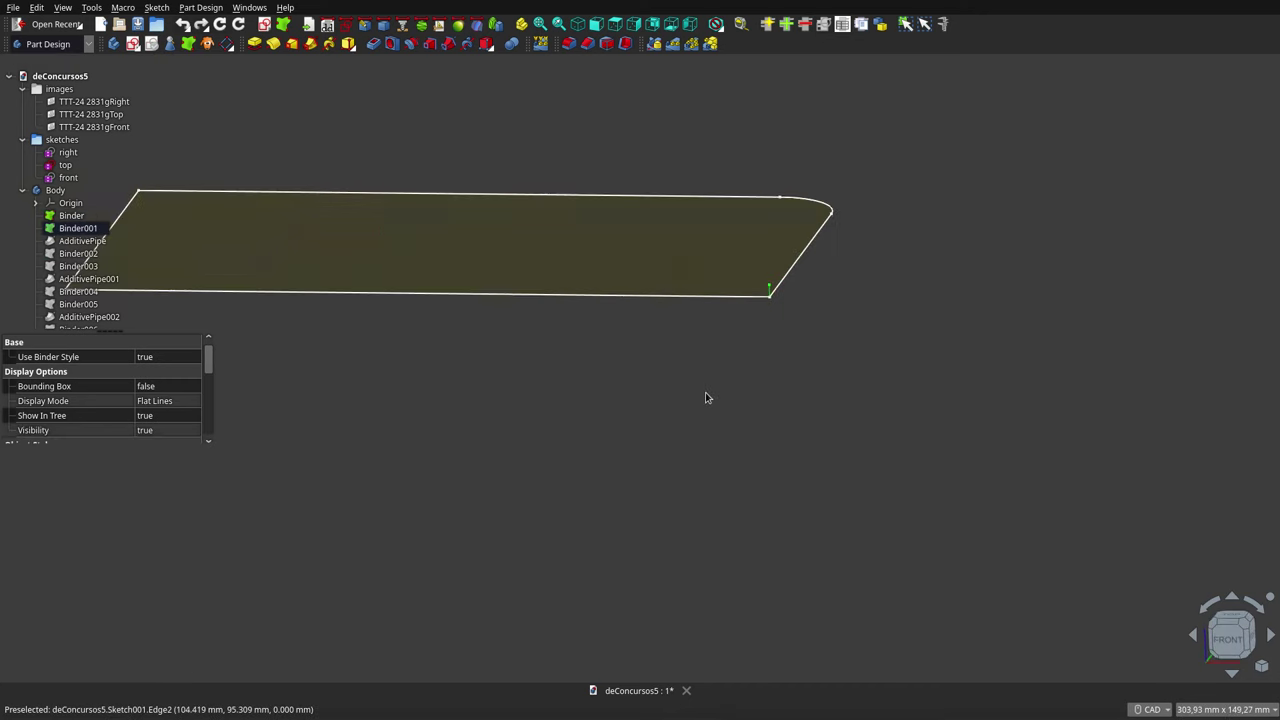
{"action": "scroll", "coordinate": [806, 343], "scroll_direction": "down", "scroll_amount": 5}
Select Binder, Binder001 and AdditivePipe together, then orbit around the 3 mm base plate.
{"action": "left_click", "coordinate": [72, 216]}
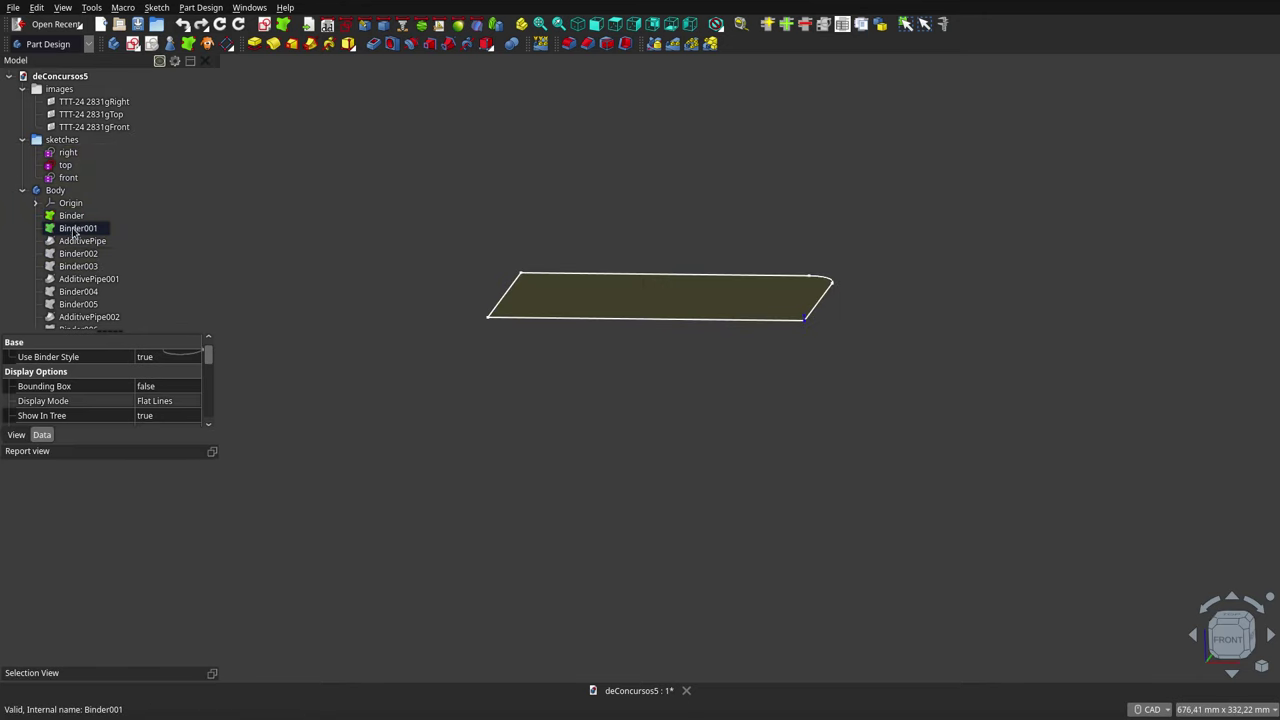
{"action": "left_click", "coordinate": [75, 230]}
{"action": "left_click", "coordinate": [80, 241], "text": "ctrl"}
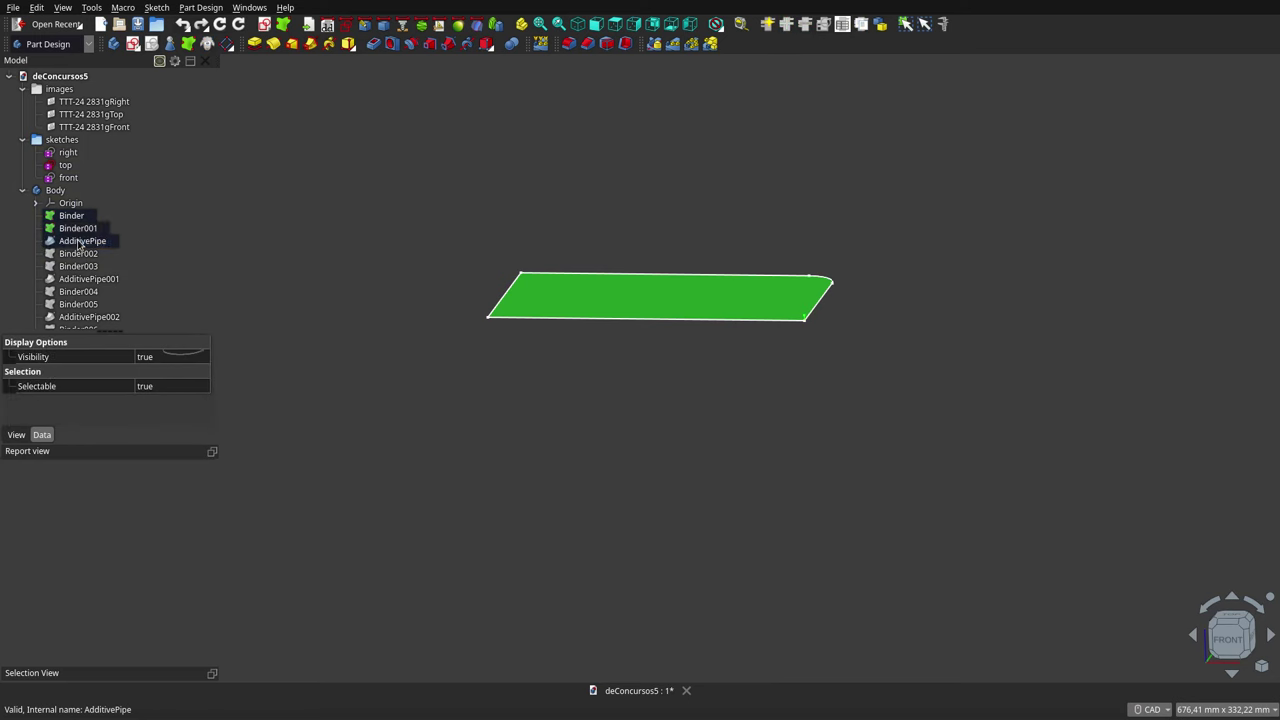
{"action": "left_click", "coordinate": [655, 448]}
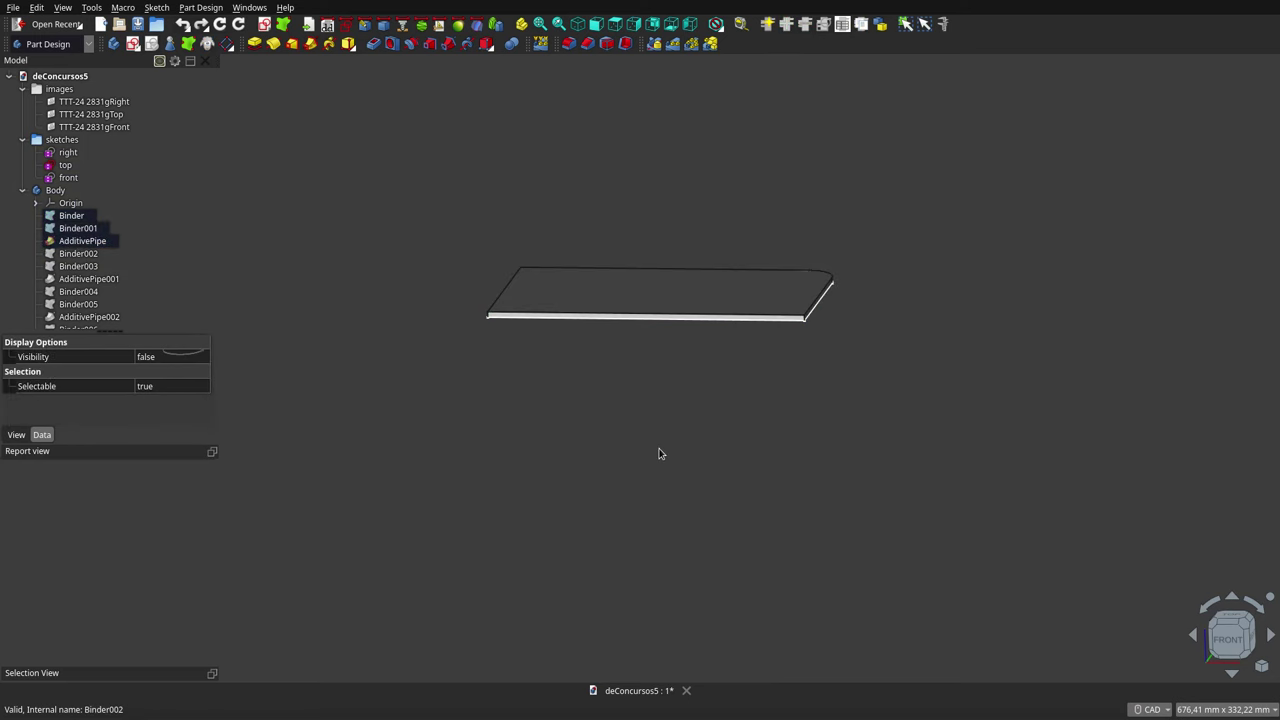
{"action": "mouse_move", "coordinate": [587, 203]}
{"action": "middle_mouse_down"}
{"action": "mouse_move", "coordinate": [597, 234]}
{"action": "mouse_move", "coordinate": [651, 260]}
{"action": "mouse_move", "coordinate": [674, 234]}
{"action": "mouse_move", "coordinate": [663, 179]}
{"action": "mouse_move", "coordinate": [623, 186]}
{"action": "mouse_move", "coordinate": [640, 232]}
{"action": "middle_mouse_up"}
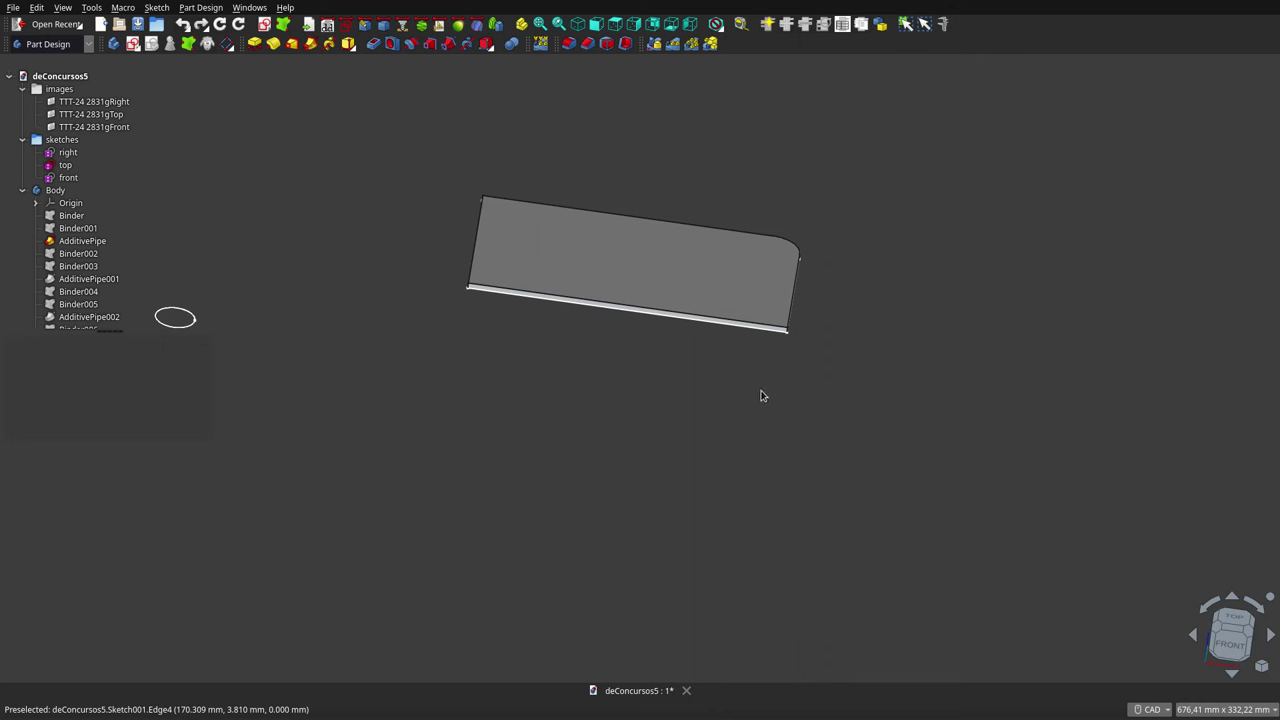
Show Binder002 and the front sketch, and look at them from the front.
{"action": "left_click", "coordinate": [80, 254]}
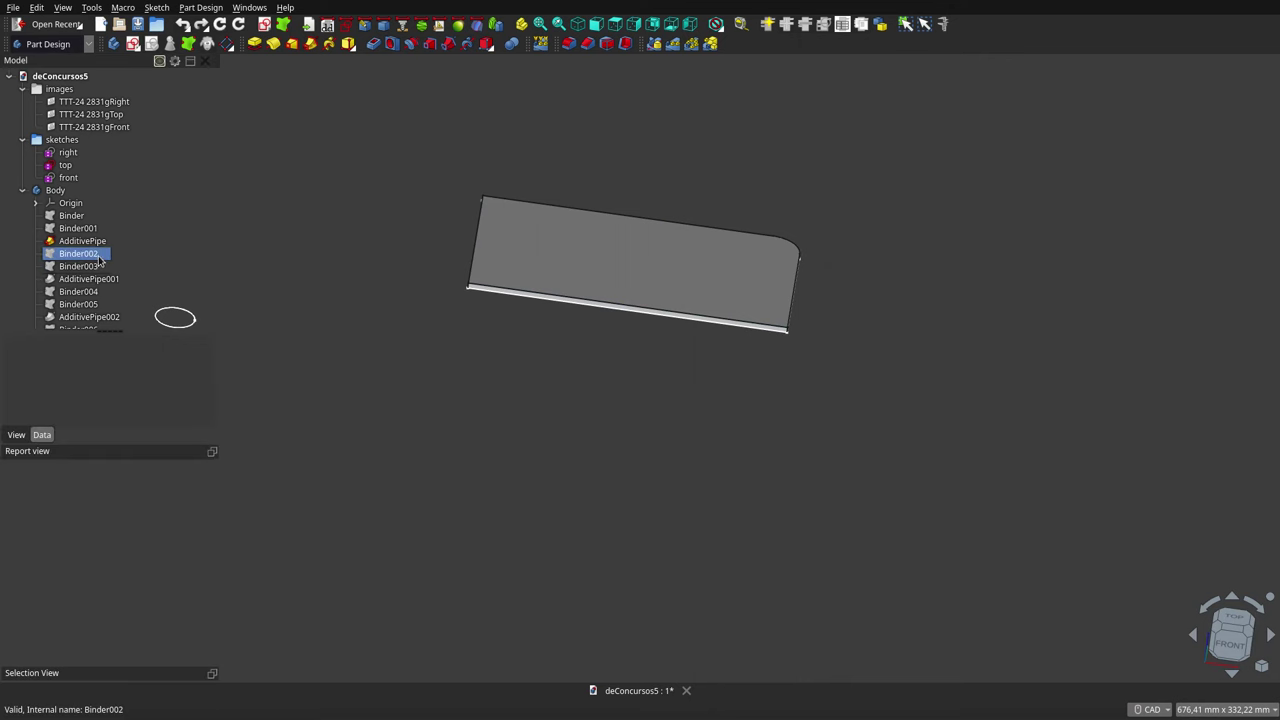
{"action": "key", "text": "space"}
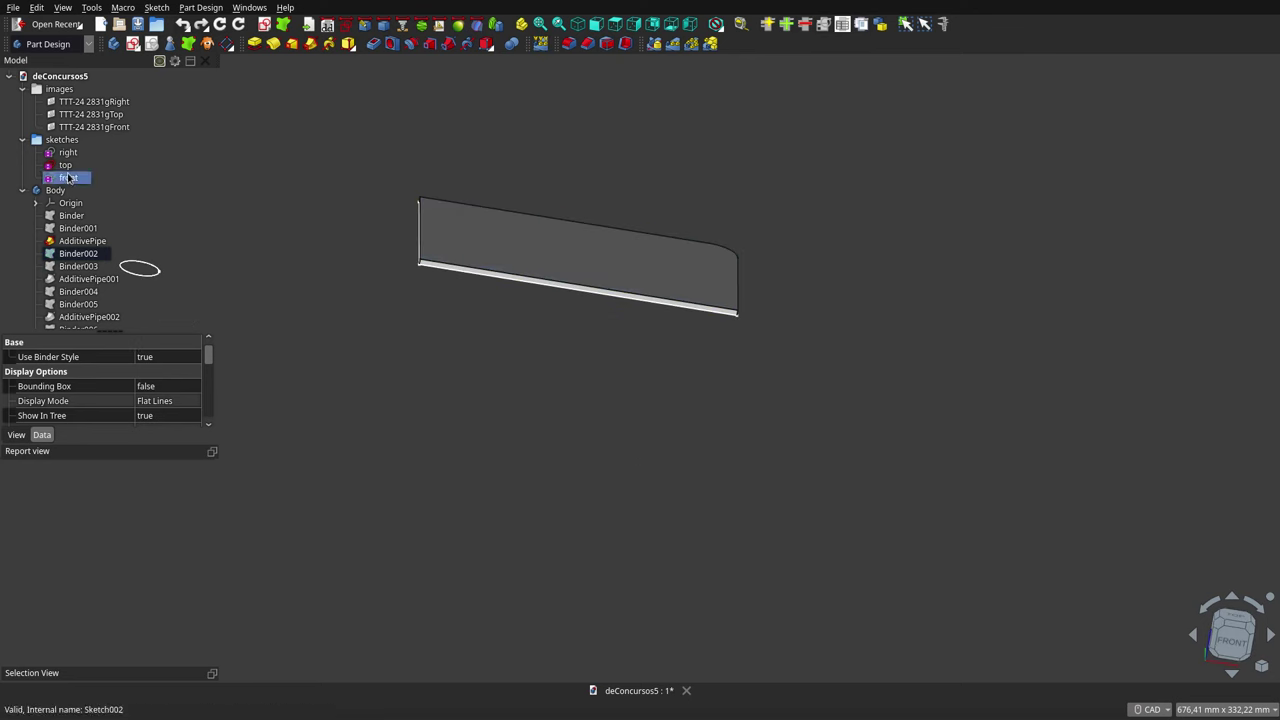
{"action": "left_click", "coordinate": [68, 178]}
{"action": "key", "text": "space"}
{"action": "key", "text": "1"}
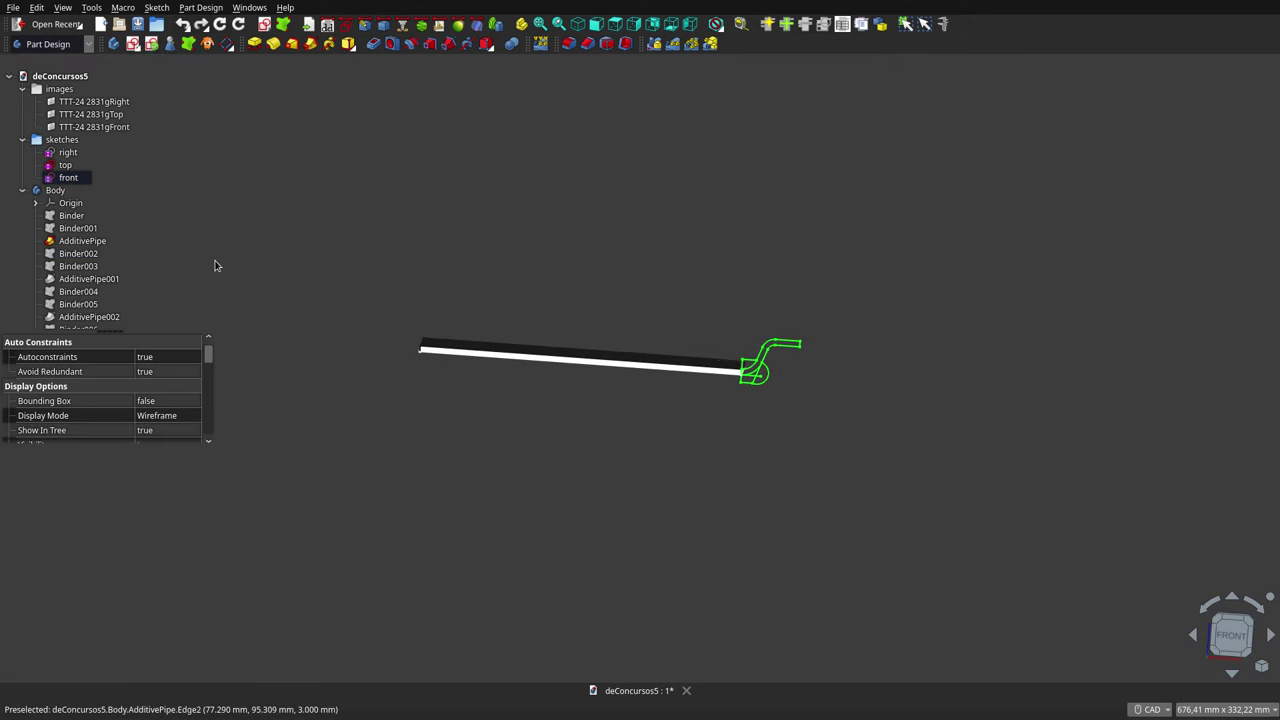
{"action": "middle_click_drag", "start_coordinate": [622, 304], "coordinate": [631, 375]}
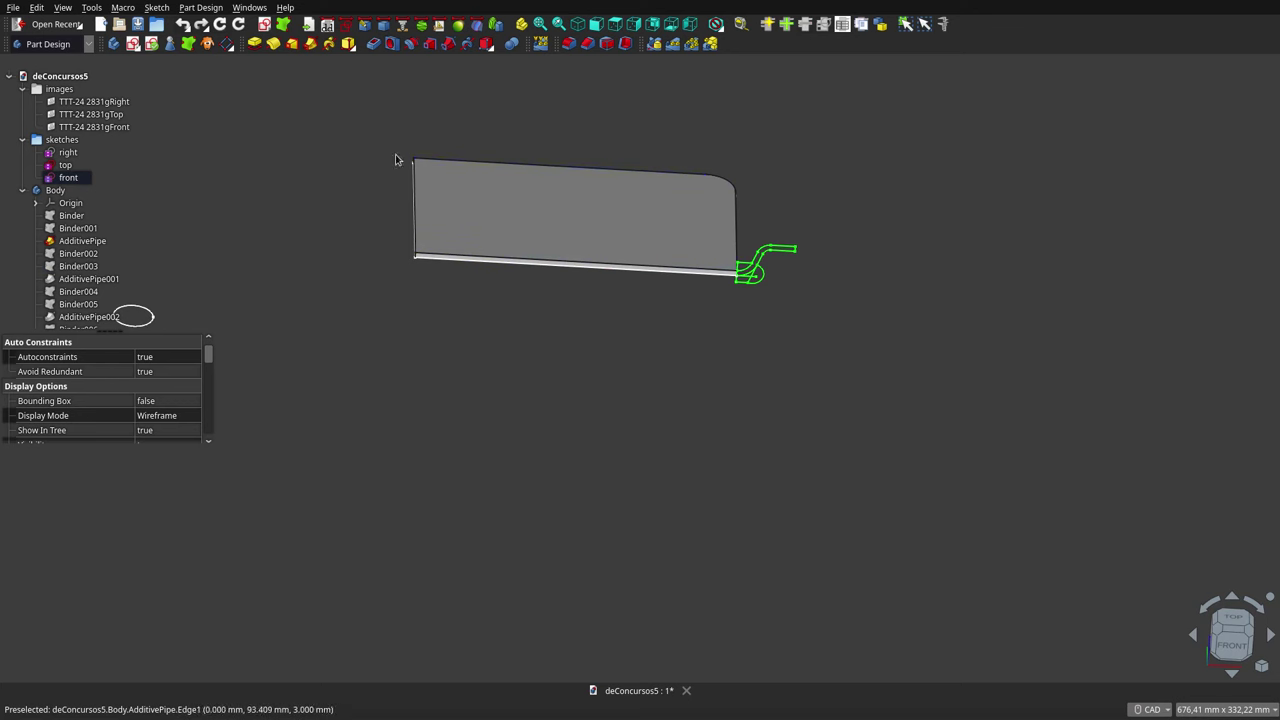
Trace the Binder002 path curve against the AdditivePipe plate and check Binder003.
{"action": "left_click", "coordinate": [78, 255]}
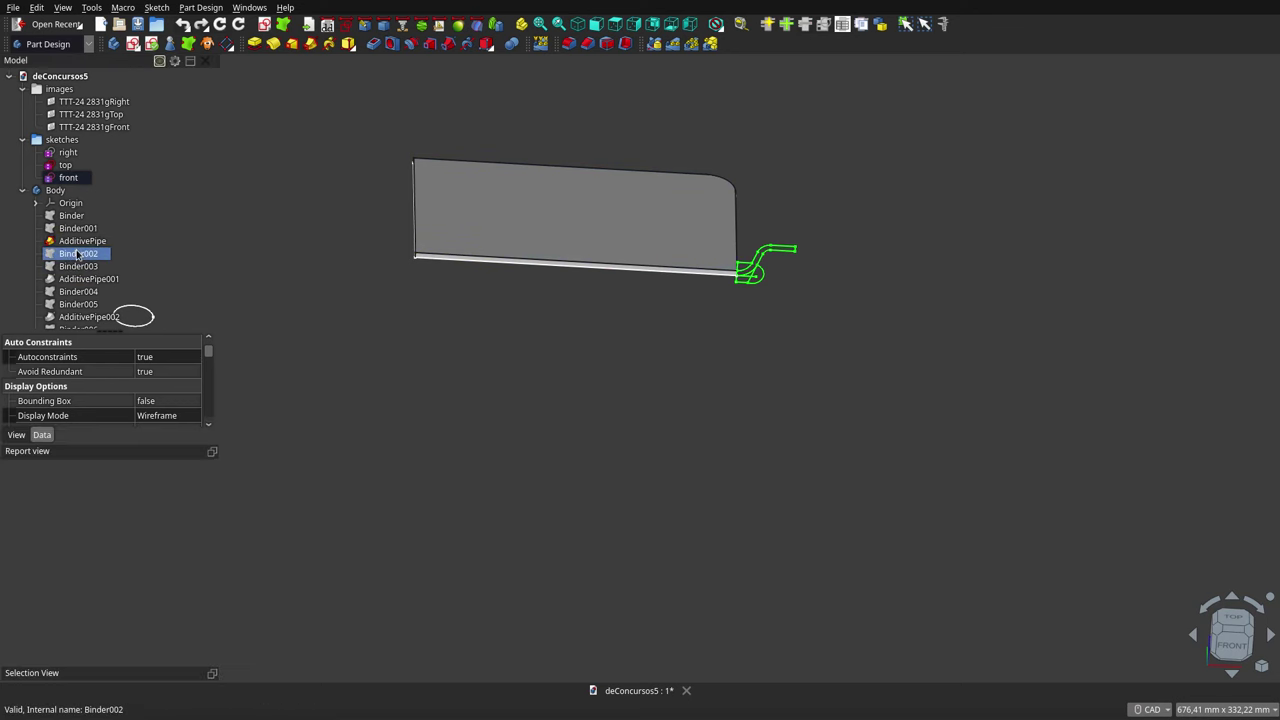
{"action": "left_click", "coordinate": [78, 243]}
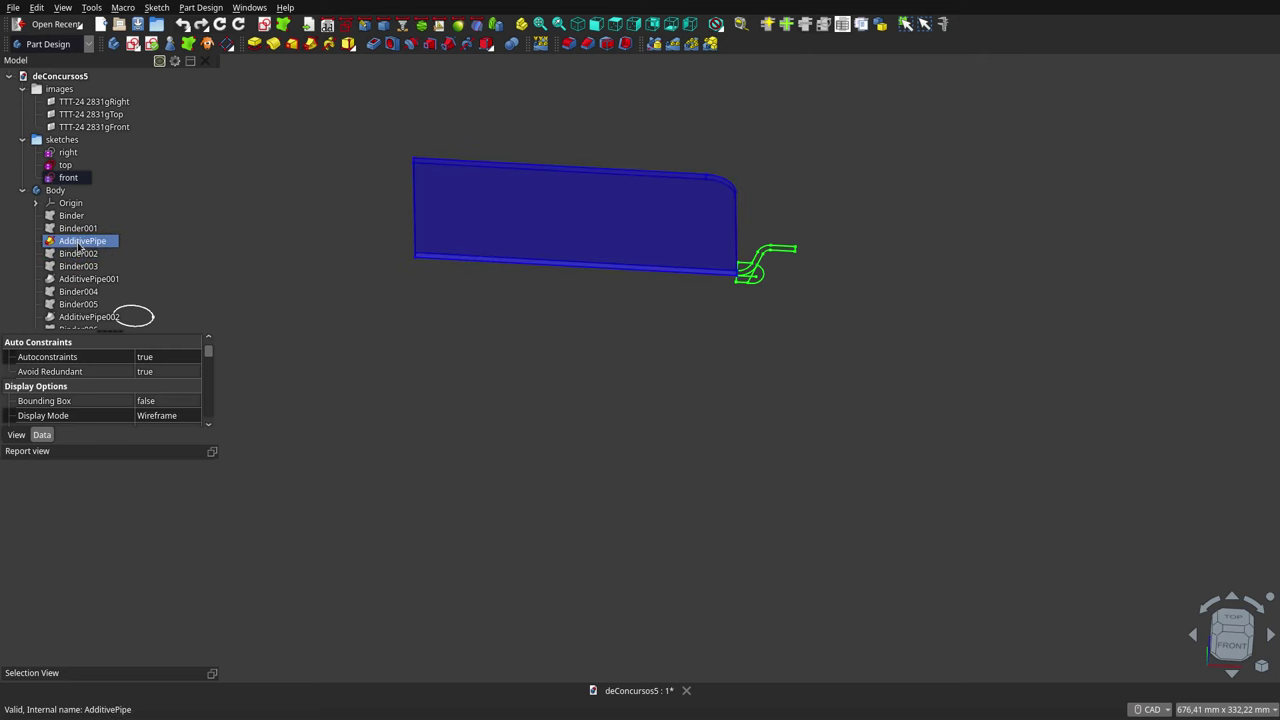
{"action": "left_click", "coordinate": [82, 255]}
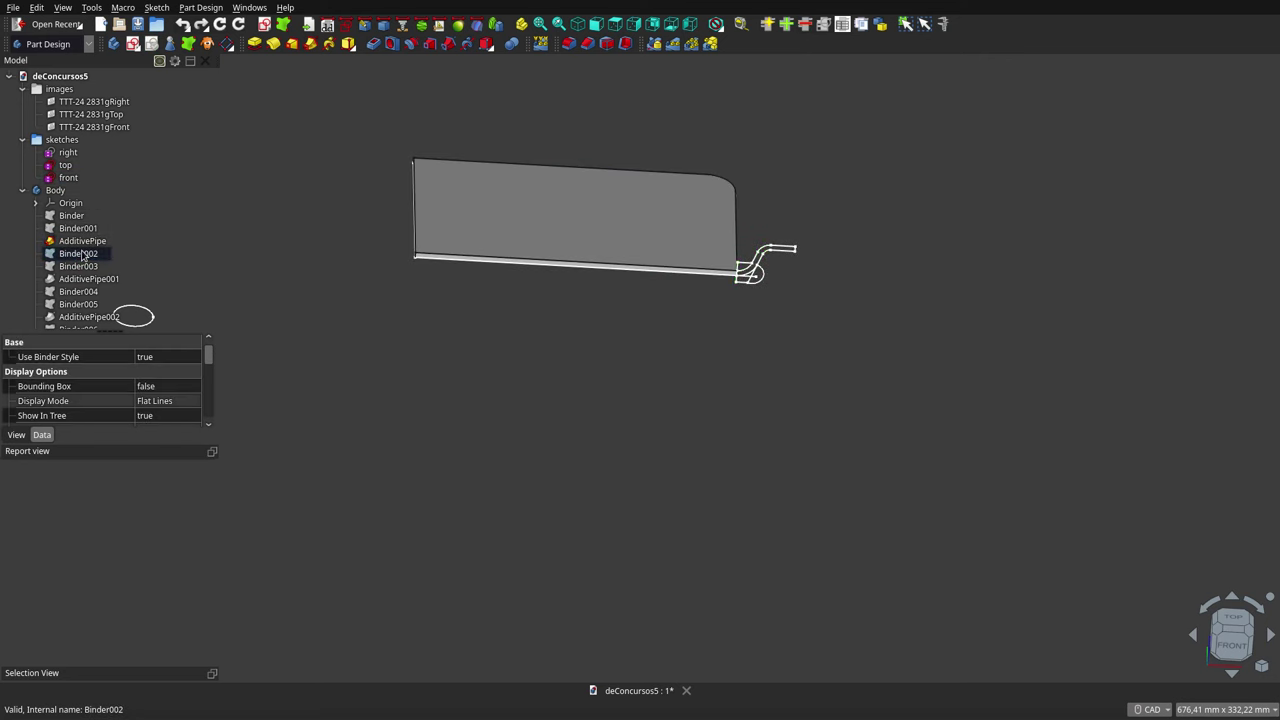
{"action": "left_click", "coordinate": [749, 266]}
{"action": "scroll", "coordinate": [757, 246], "scroll_direction": "up", "scroll_amount": 3}
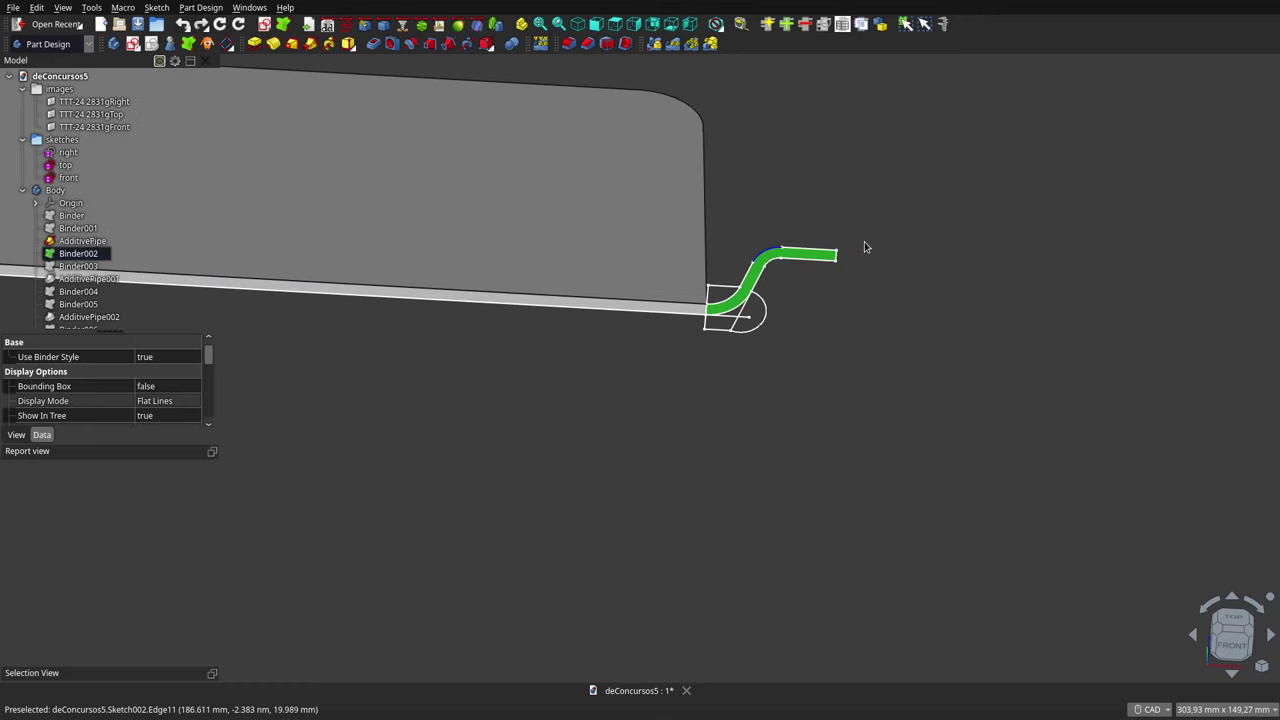
{"action": "scroll", "coordinate": [866, 247], "scroll_direction": "down", "scroll_amount": 5}
{"action": "scroll", "coordinate": [690, 279], "scroll_direction": "up", "scroll_amount": 4}
{"action": "left_click", "coordinate": [60, 267]}
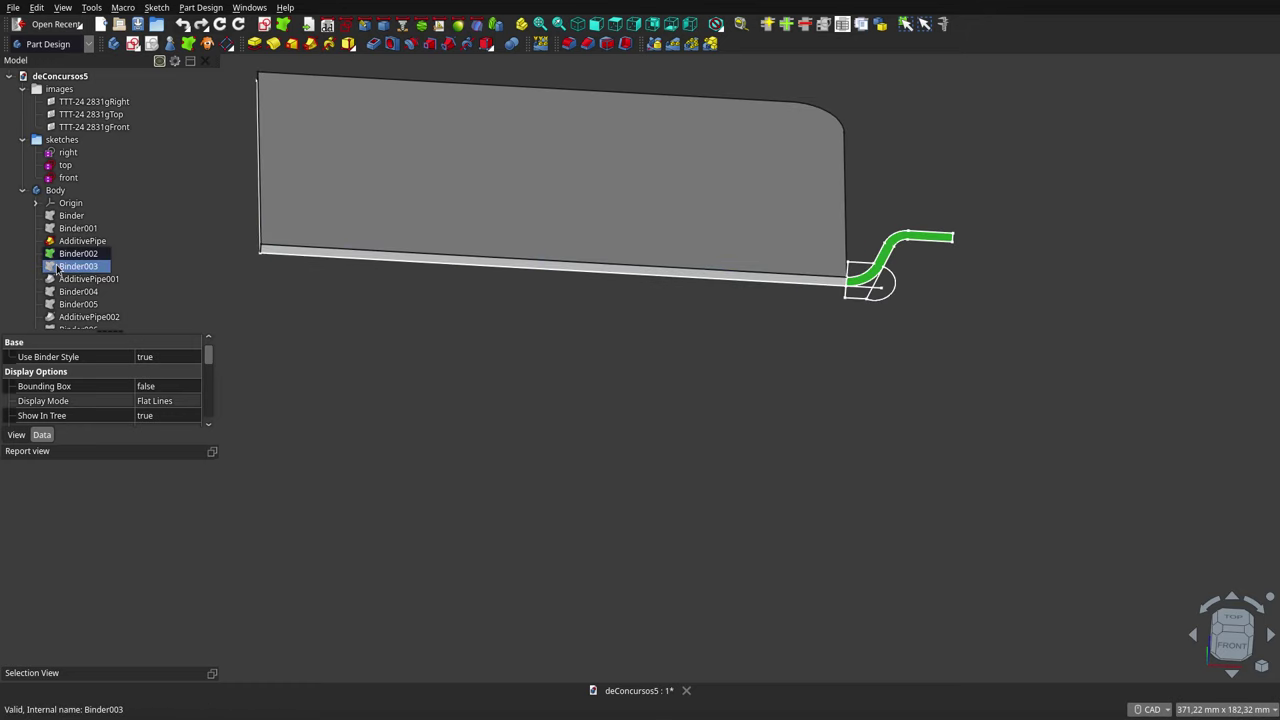
{"action": "left_click", "coordinate": [58, 268], "text": "ctrl"}
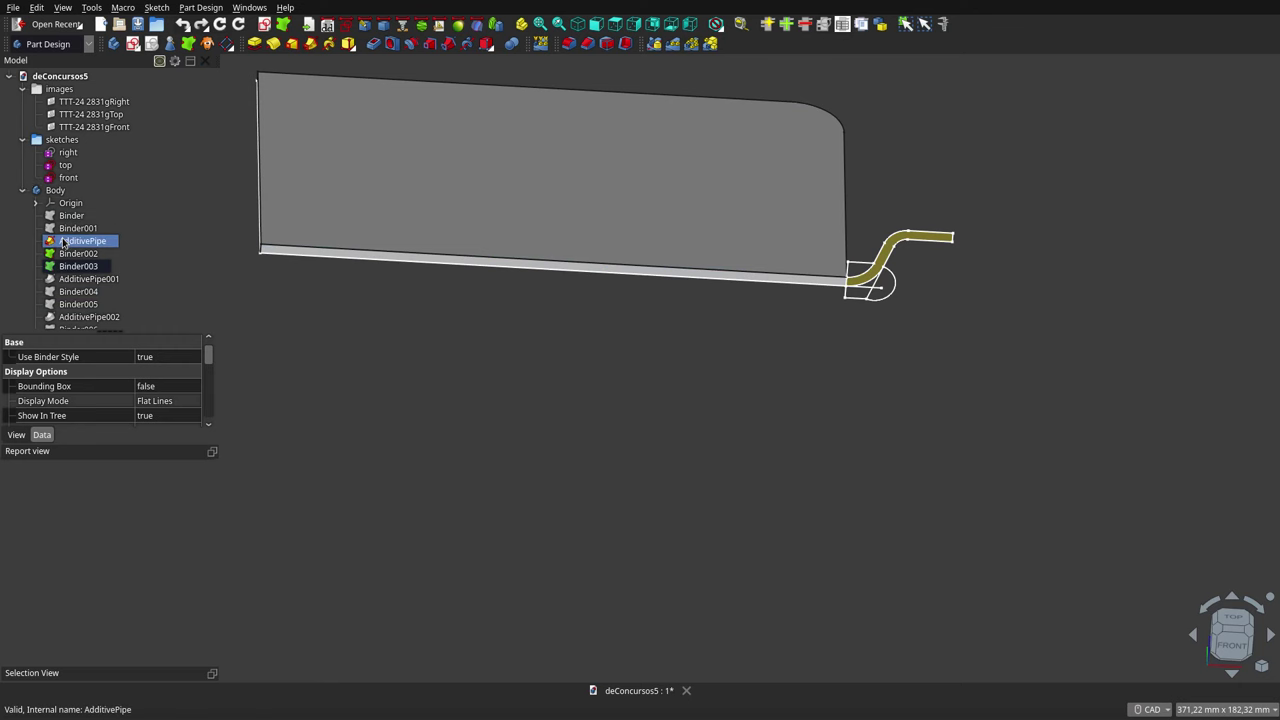
Hide the AdditivePipe plate solid and orbit around the sketch geometry.
{"action": "left_click", "coordinate": [63, 241]}
{"action": "key", "text": "space"}
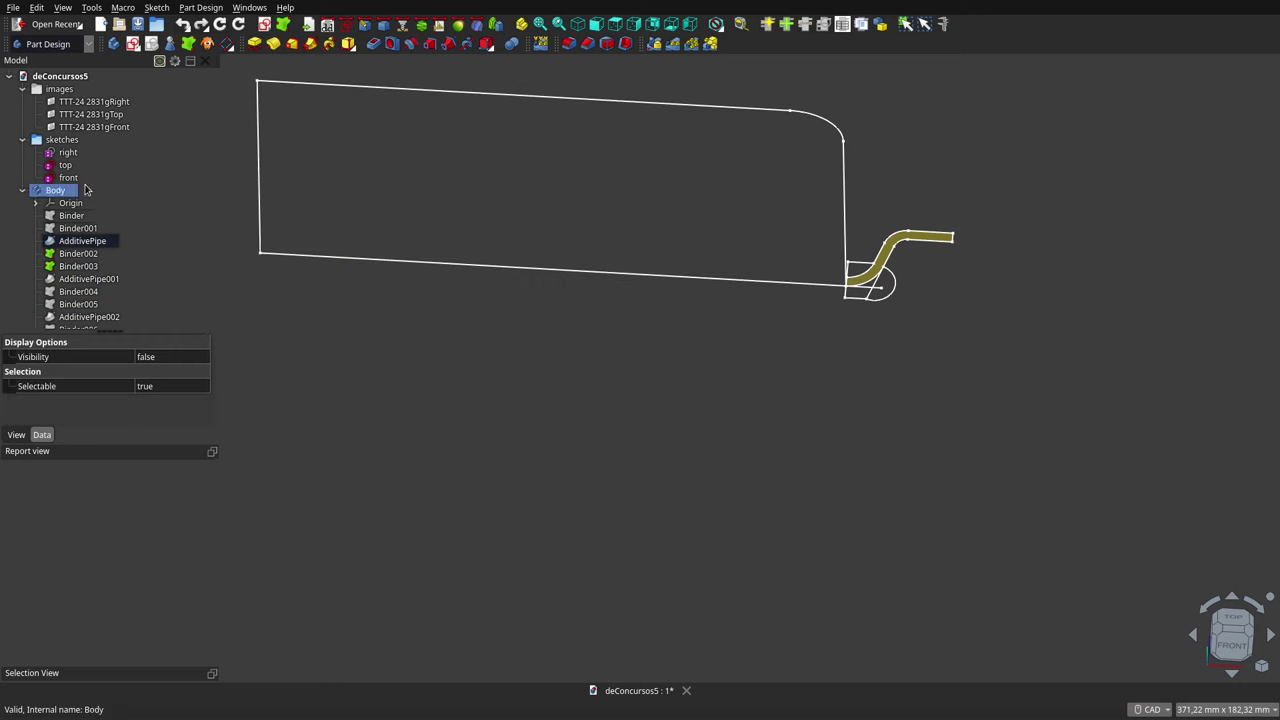
{"action": "left_click", "coordinate": [72, 142]}
{"action": "middle_click_drag", "start_coordinate": [646, 280], "coordinate": [686, 343]}
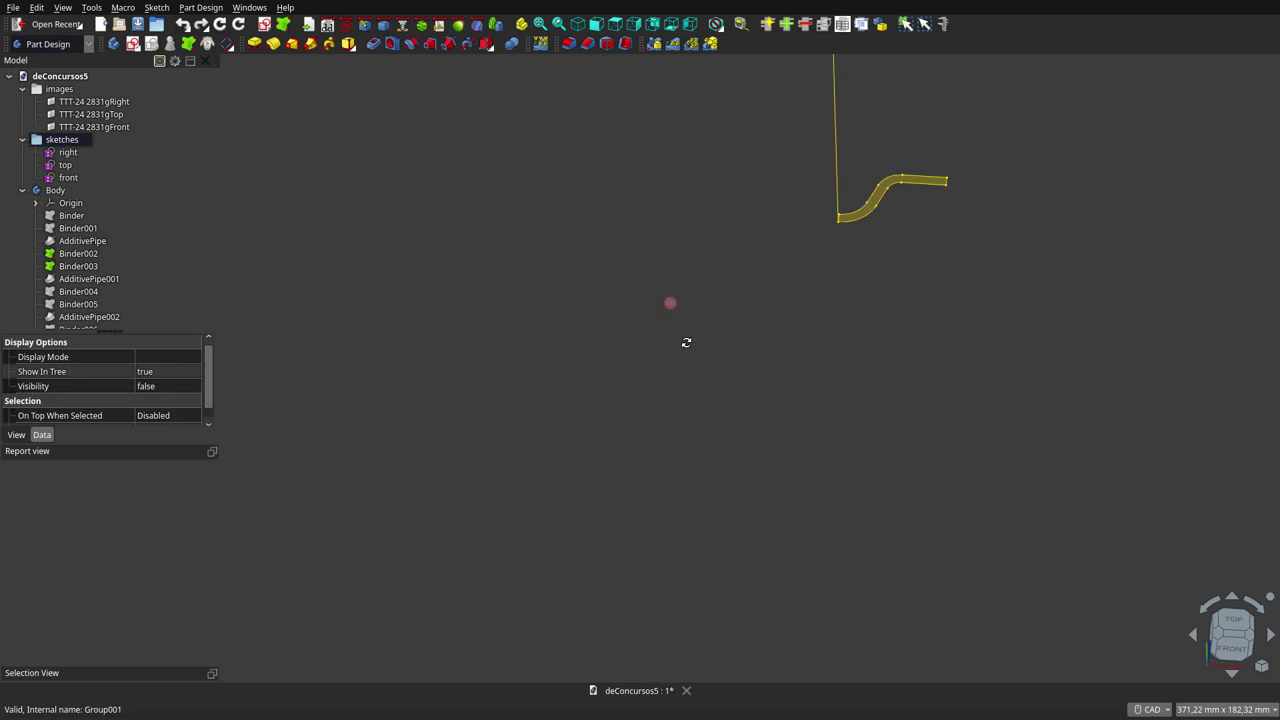
{"action": "scroll", "coordinate": [691, 377], "scroll_direction": "down", "scroll_amount": 5}
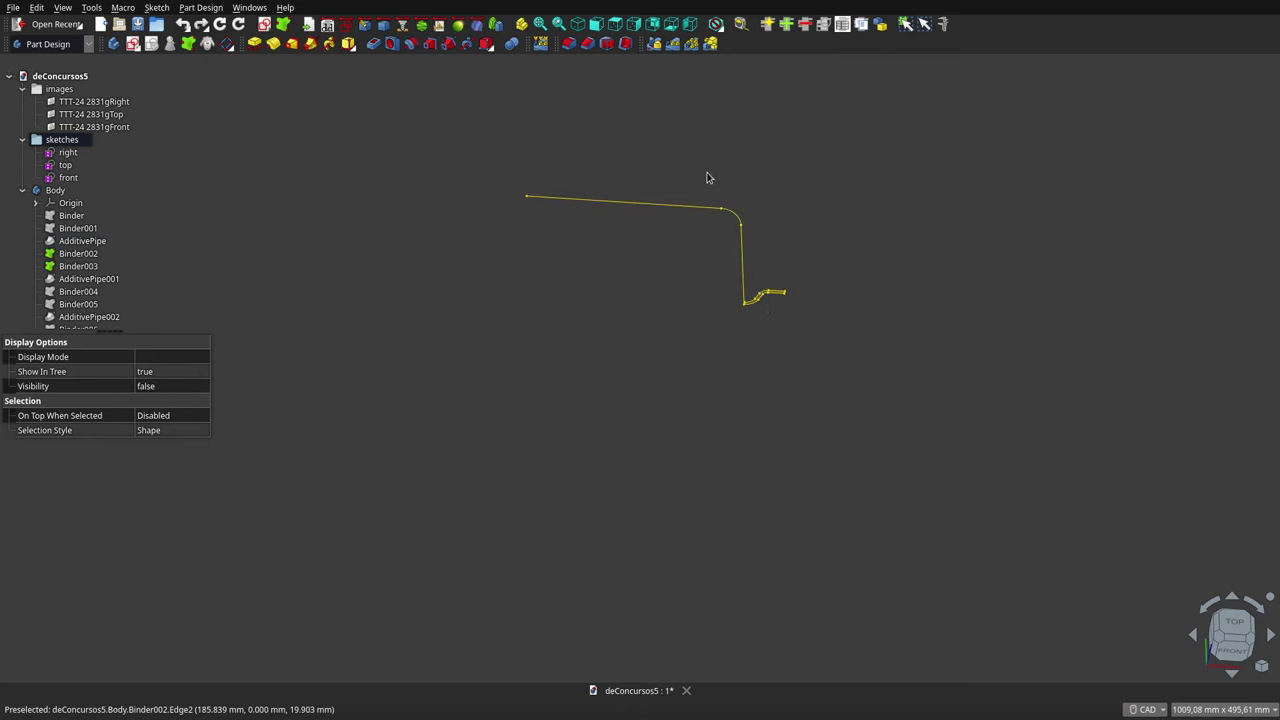
Show the AdditivePipe001 curved side wall, orbit it, then view it from the right.
{"action": "left_click", "coordinate": [78, 253]}
{"action": "left_click", "coordinate": [94, 279]}
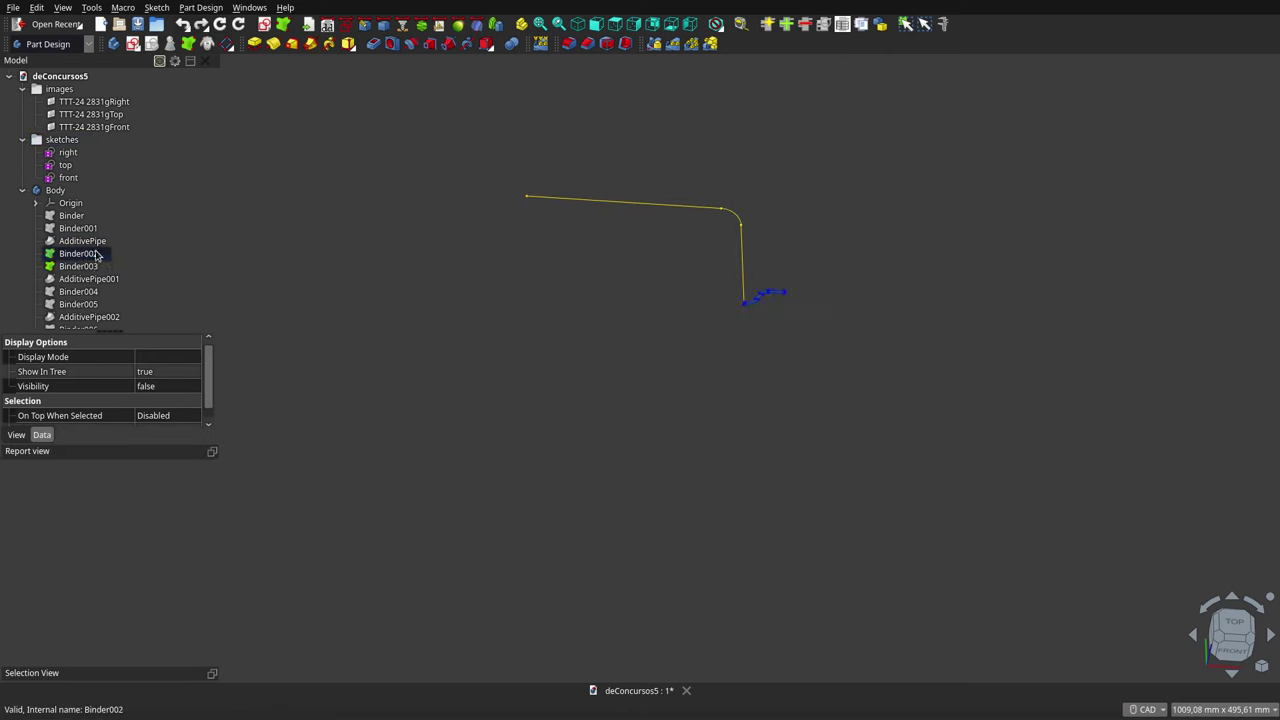
{"action": "left_click", "coordinate": [96, 282], "text": "ctrl"}
{"action": "key", "text": "space"}
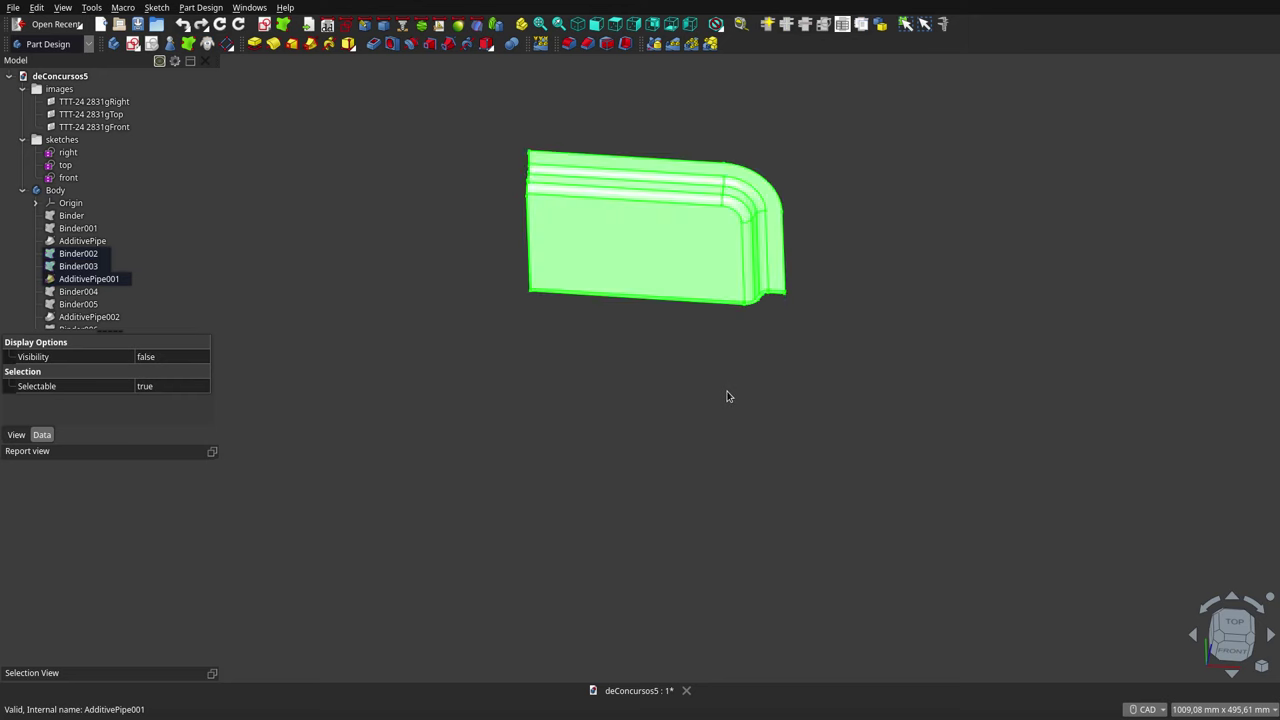
{"action": "left_click", "coordinate": [731, 385]}
{"action": "mouse_move", "coordinate": [740, 386]}
{"action": "middle_mouse_down"}
{"action": "mouse_move", "coordinate": [691, 323]}
{"action": "mouse_move", "coordinate": [686, 223]}
{"action": "mouse_move", "coordinate": [720, 384]}
{"action": "middle_mouse_up"}
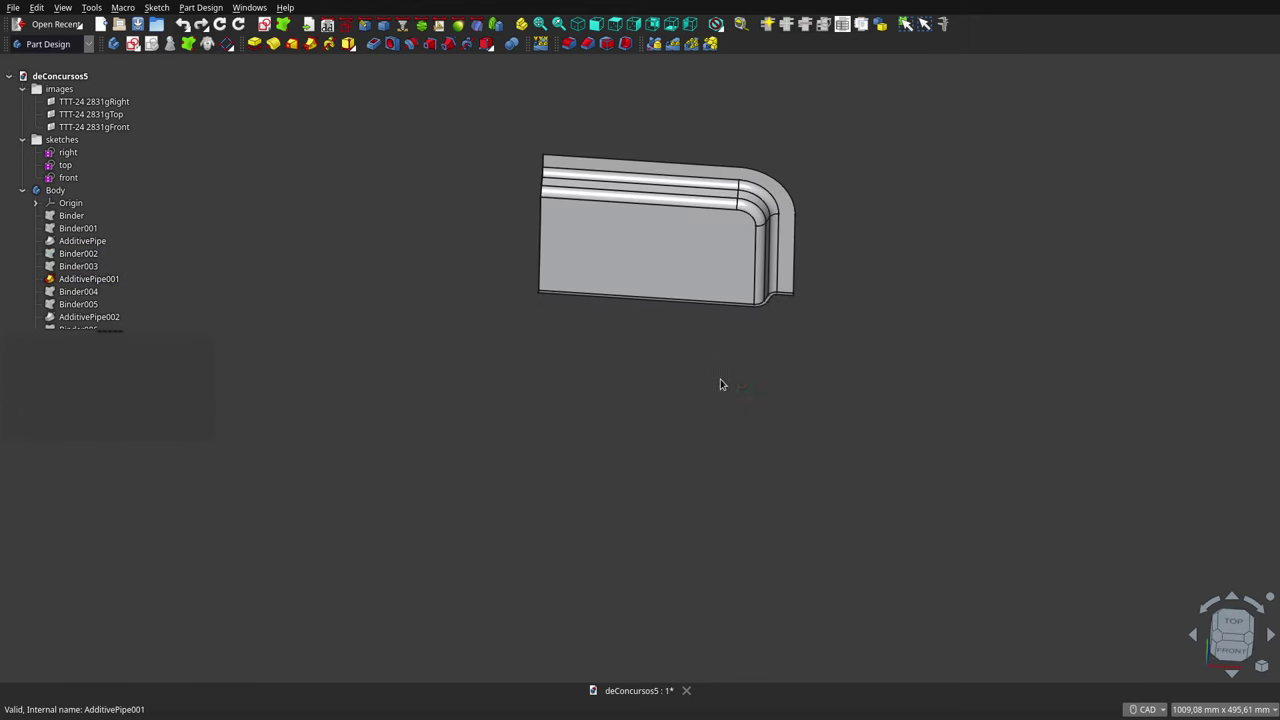
{"action": "scroll", "coordinate": [707, 382], "scroll_direction": "down", "scroll_amount": 1}
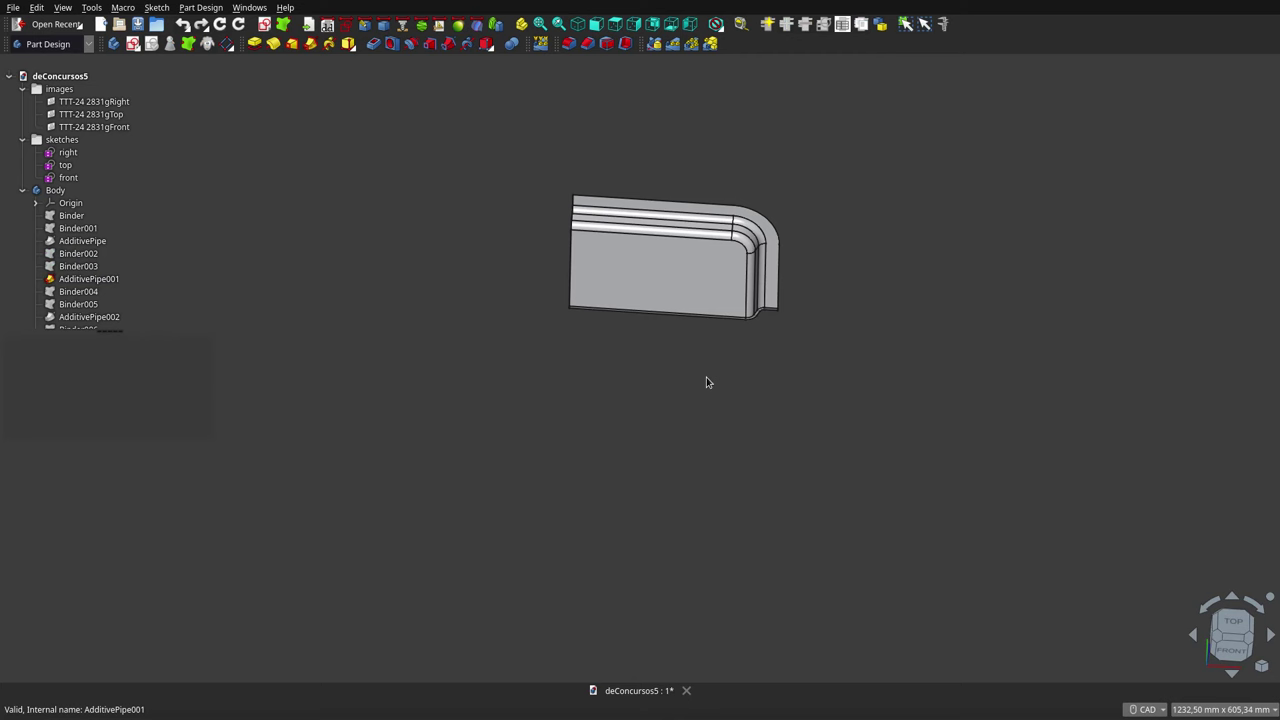
{"action": "middle_click_drag", "start_coordinate": [706, 382], "coordinate": [567, 113]}
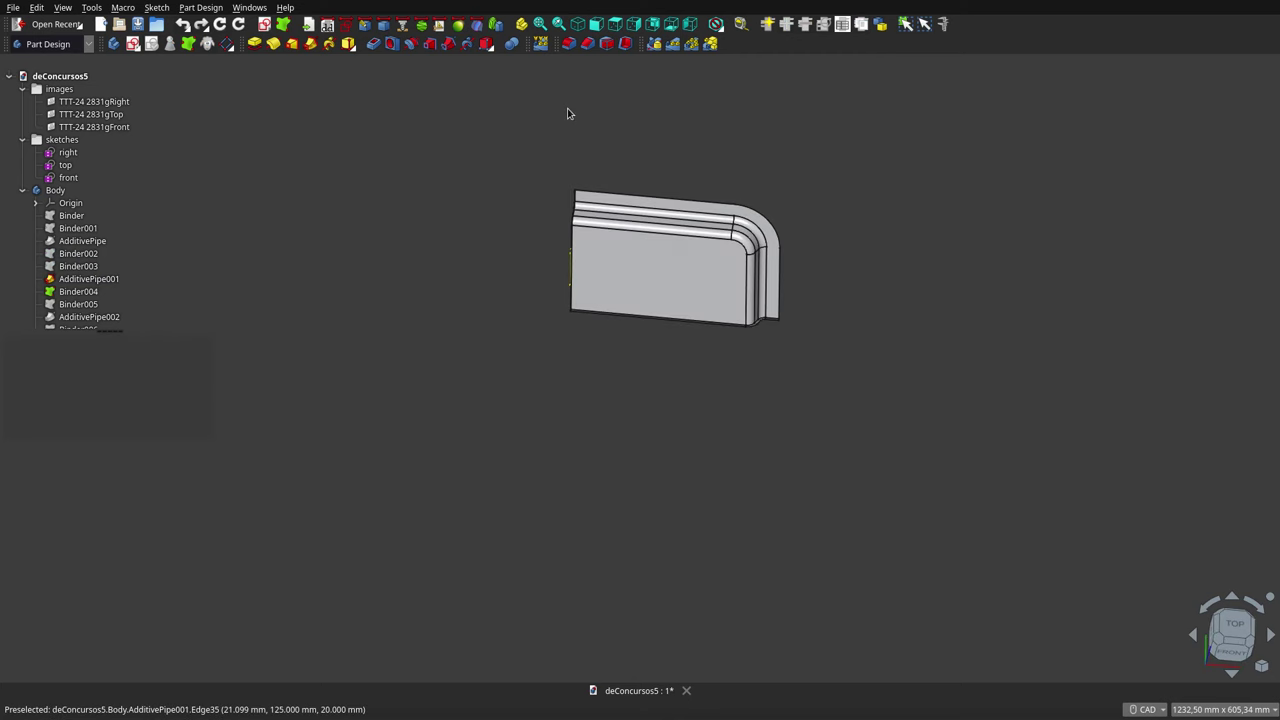
{"action": "left_click", "coordinate": [632, 25]}
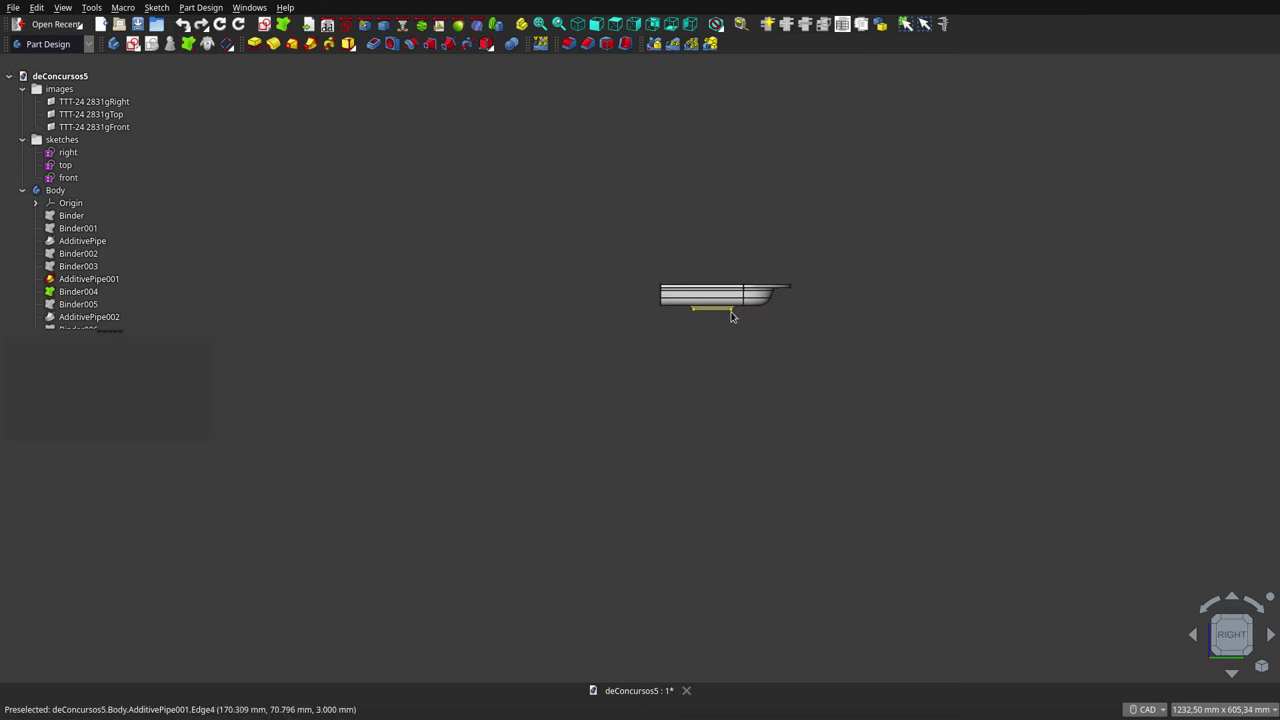
{"action": "left_click", "coordinate": [86, 293]}
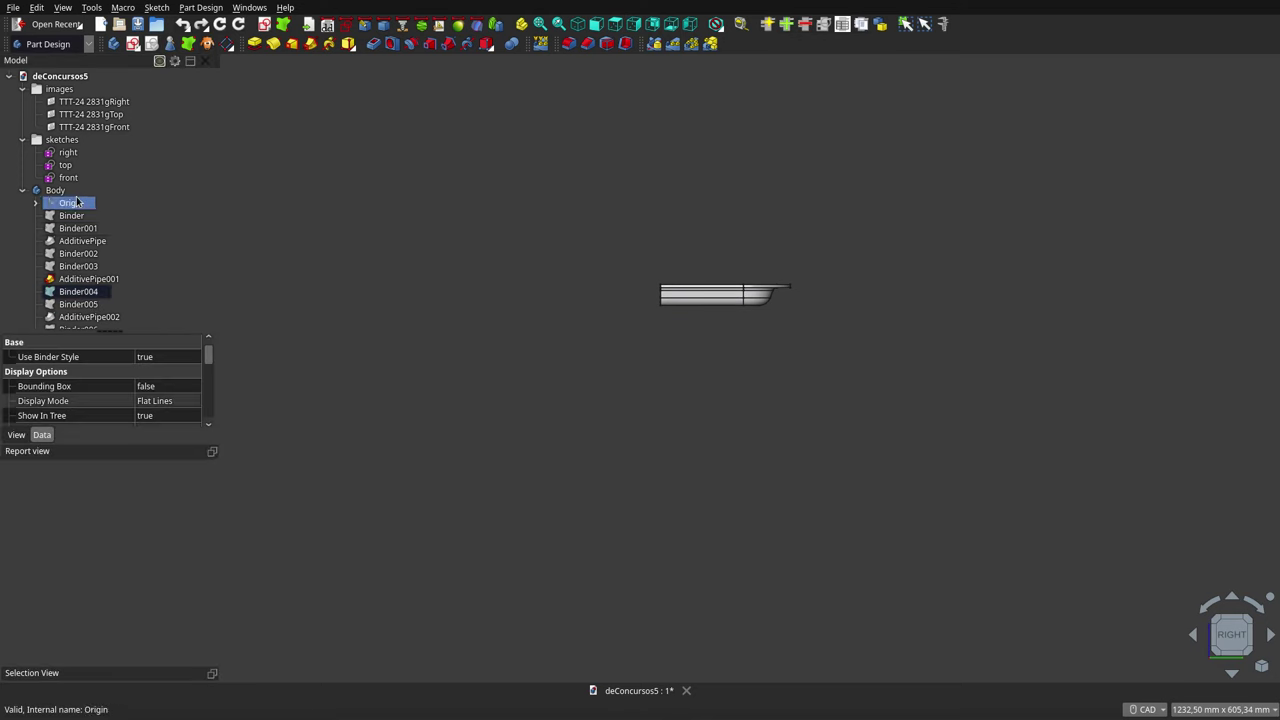
Hide the top sketch and AdditivePipe001, and show the front sketch with Binder002.
{"action": "left_click", "coordinate": [70, 141]}
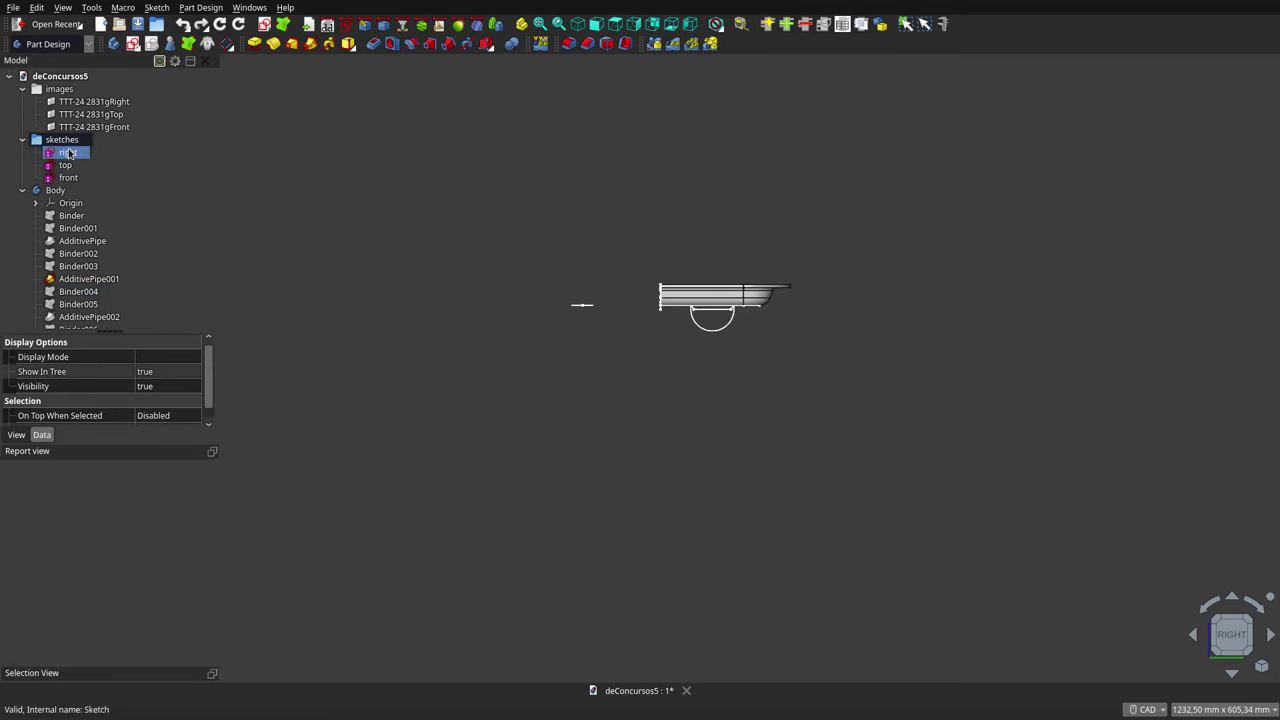
{"action": "scroll", "coordinate": [727, 313], "scroll_direction": "up", "scroll_amount": 5}
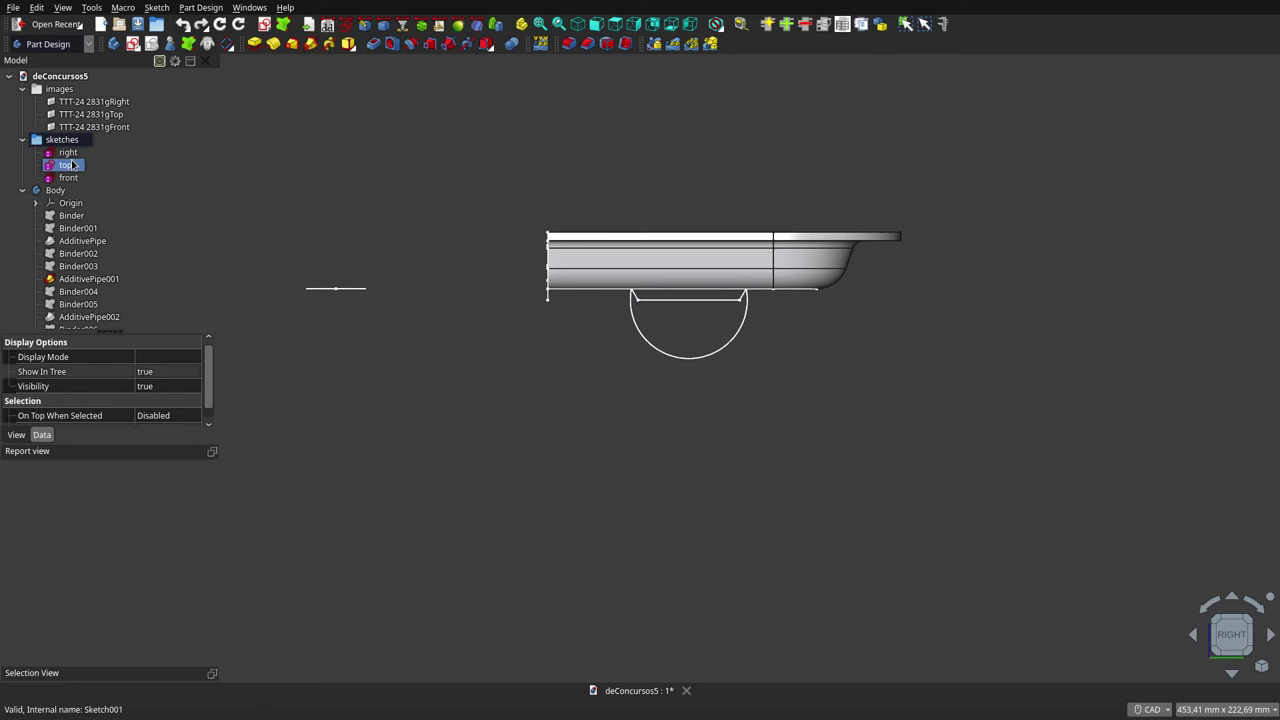
{"action": "left_click", "coordinate": [72, 165]}
{"action": "key", "text": "space"}
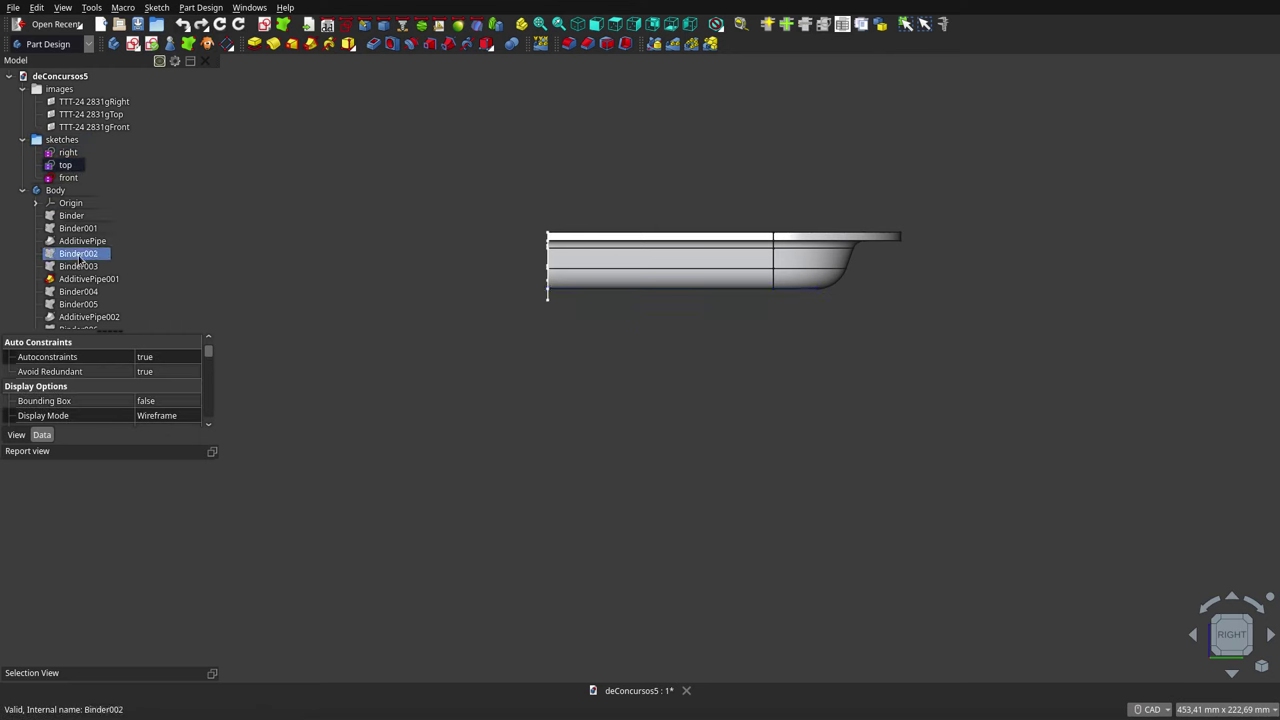
{"action": "left_click", "coordinate": [85, 279]}
{"action": "key", "text": "space"}
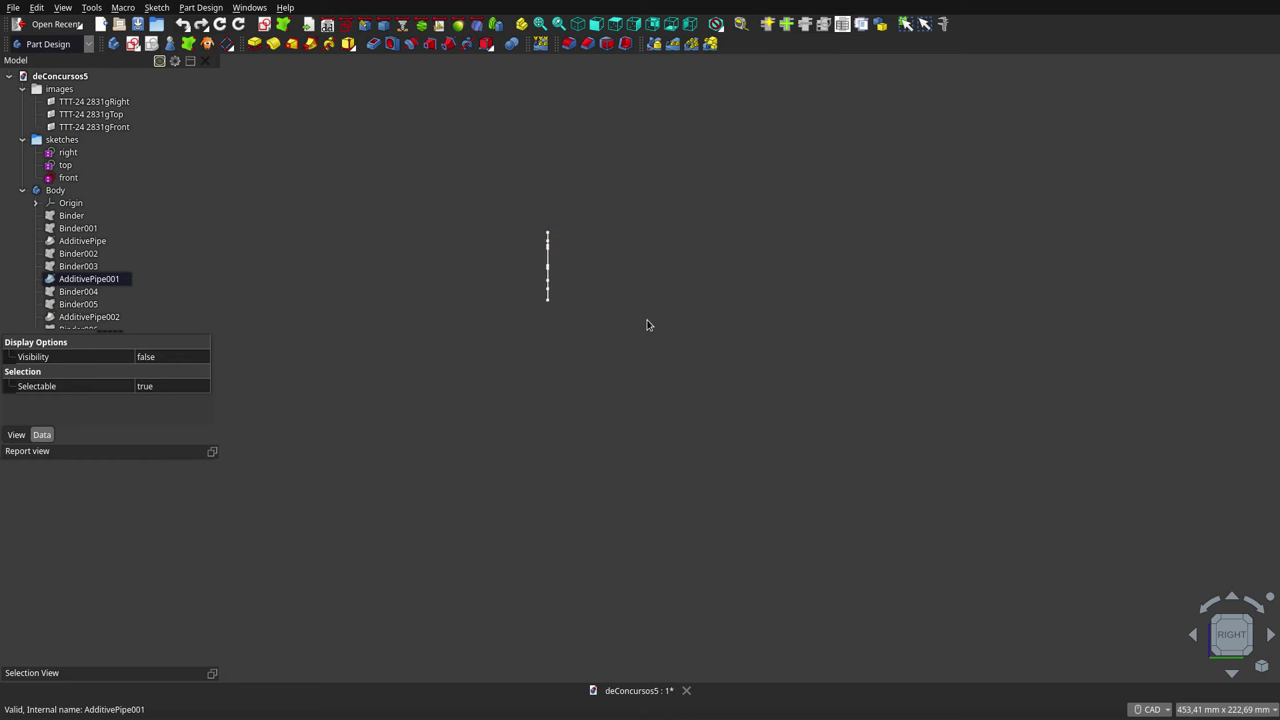
{"action": "left_click", "coordinate": [68, 178]}
{"action": "key", "text": "space"}
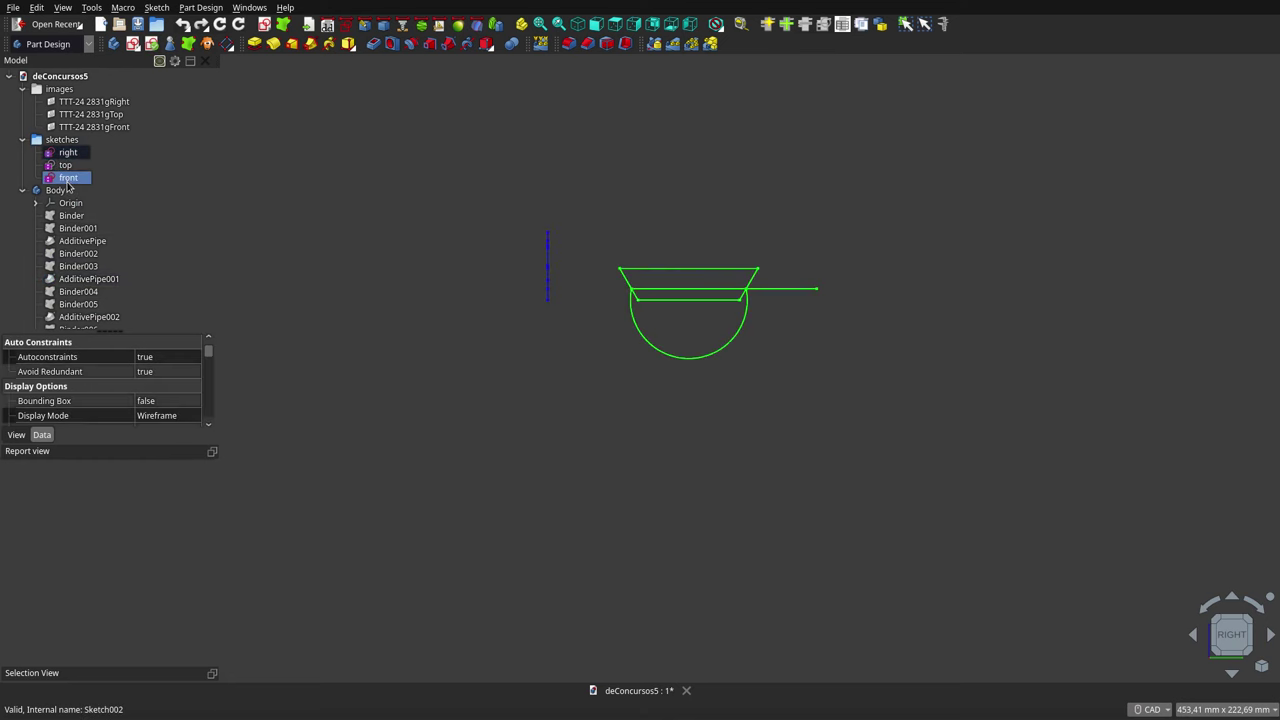
{"action": "left_click", "coordinate": [477, 326]}
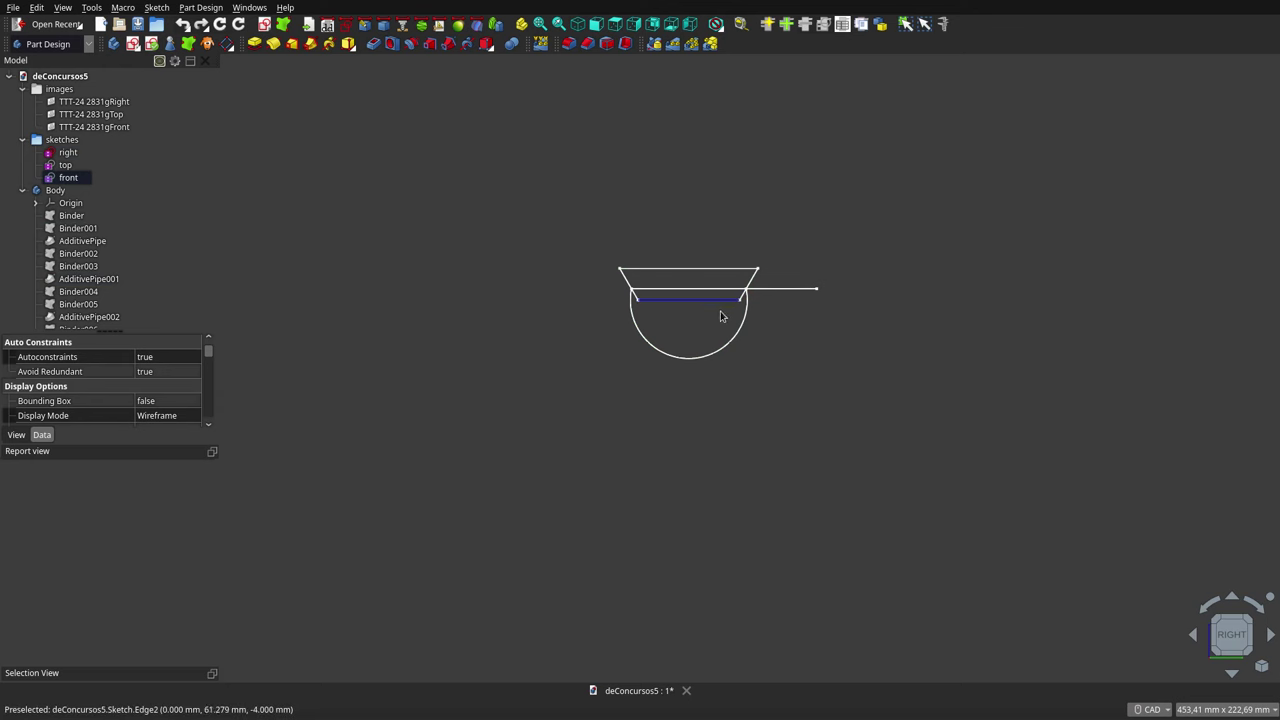
{"action": "left_click", "coordinate": [80, 254]}
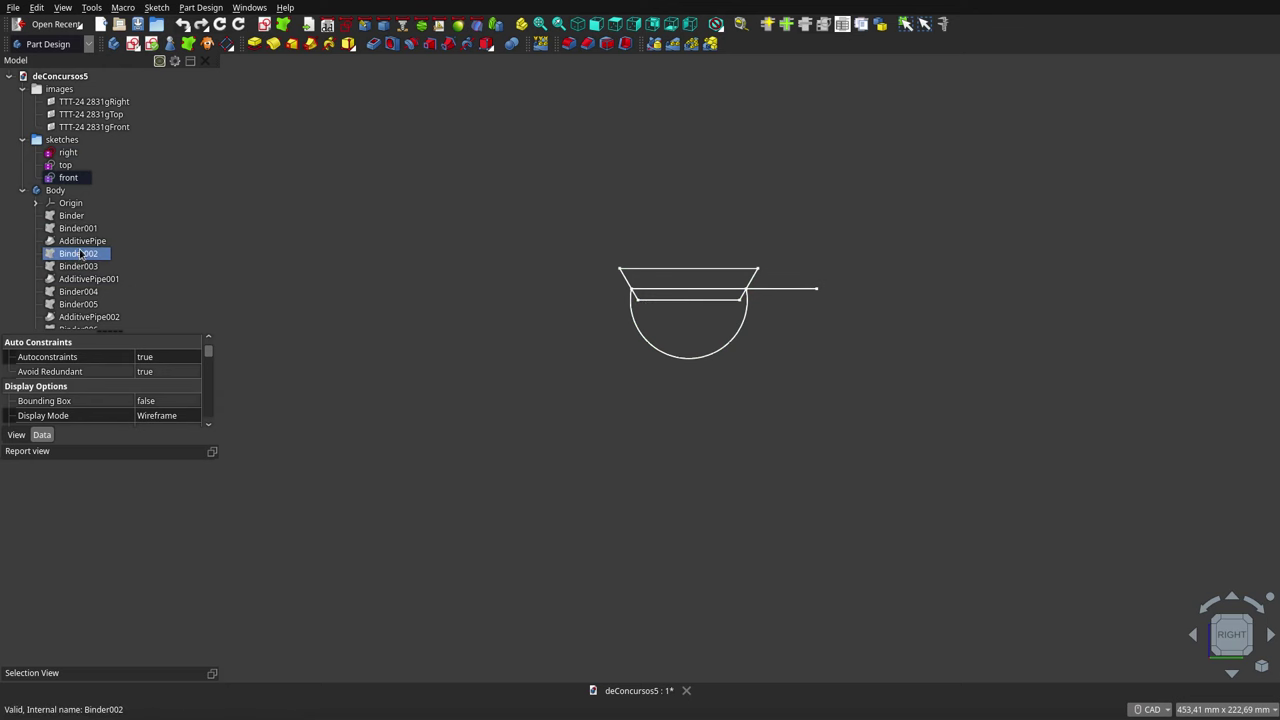
{"action": "left_click", "coordinate": [460, 260]}
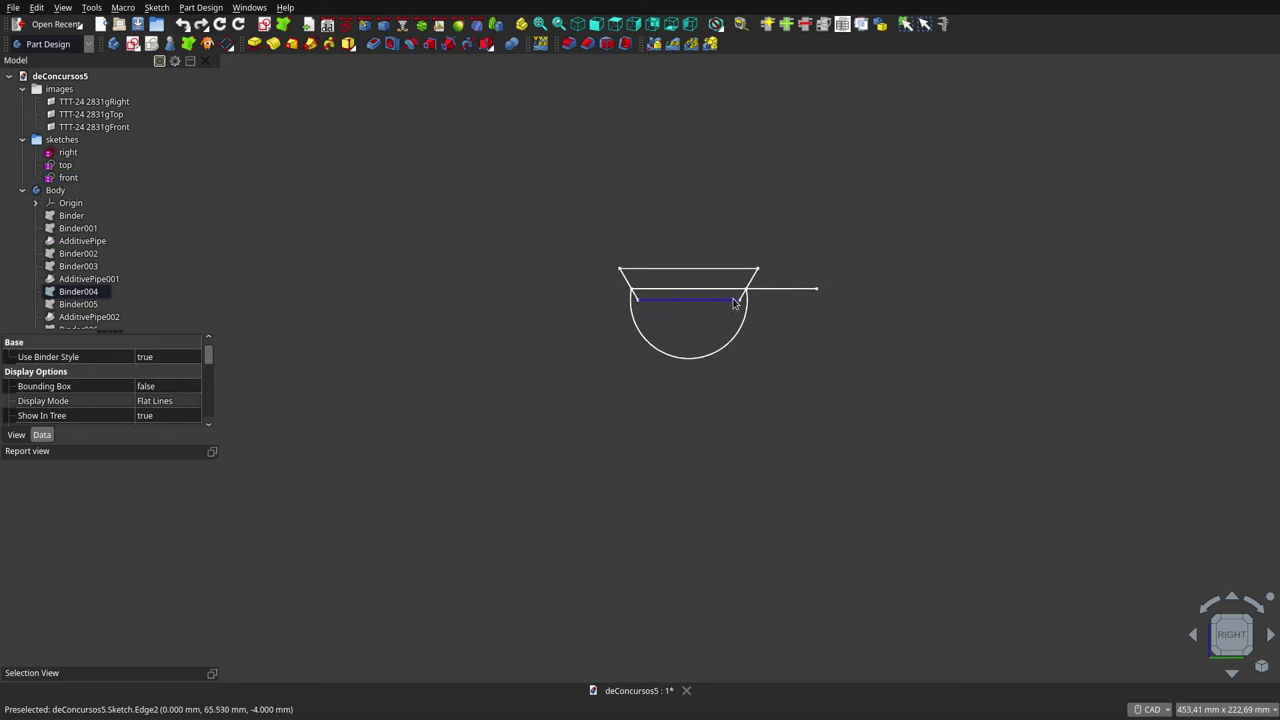
Compare the Binder004 and Binder005 profiles with AdditivePipe002, toggling its visibility.
{"action": "left_click", "coordinate": [78, 291]}
{"action": "left_click", "coordinate": [84, 304], "text": "ctrl"}
{"action": "middle_click_drag", "start_coordinate": [657, 332], "coordinate": [680, 432]}
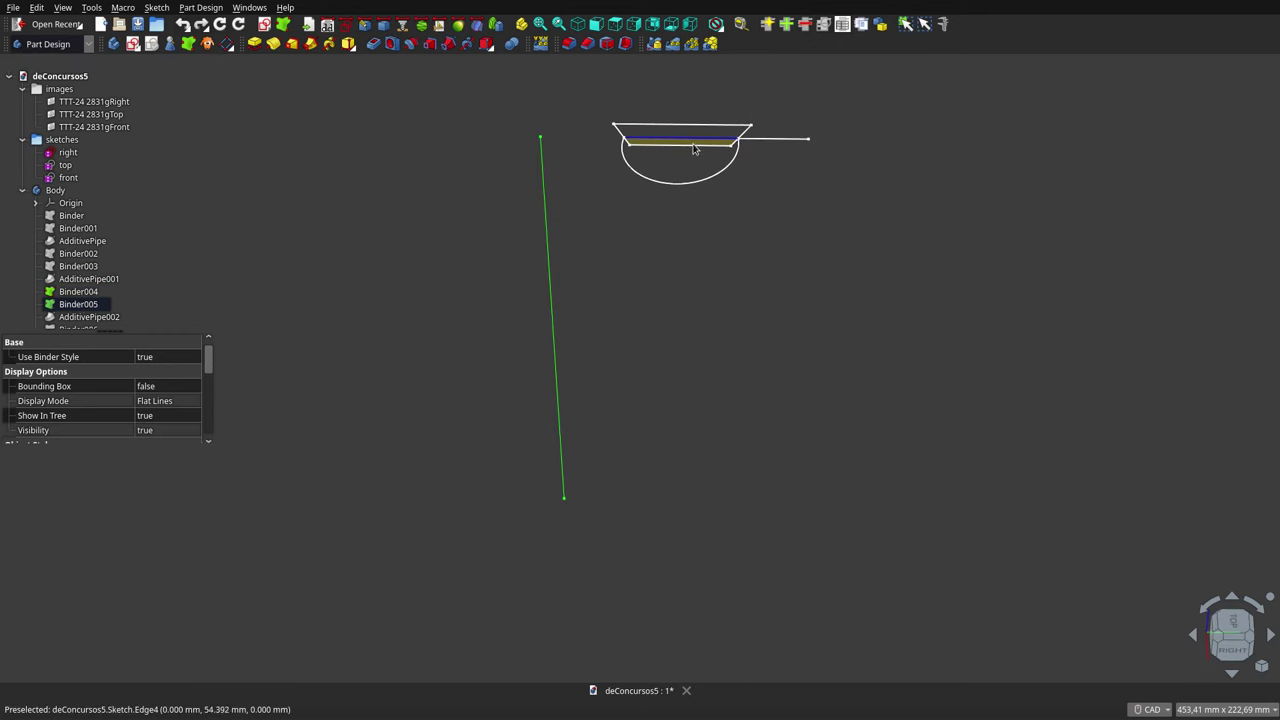
{"action": "left_click", "coordinate": [107, 316]}
{"action": "key", "text": "space"}
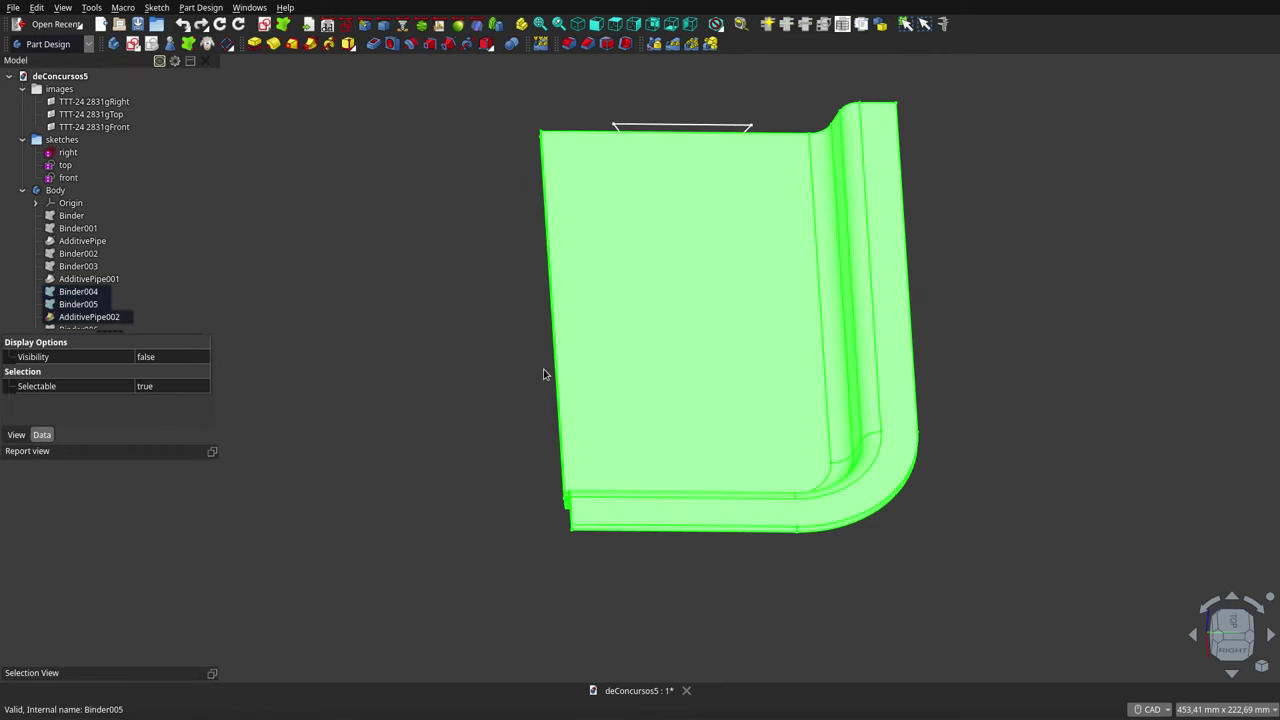
{"action": "scroll", "coordinate": [560, 390], "scroll_direction": "down", "scroll_amount": 3}
{"action": "scroll", "coordinate": [581, 412], "scroll_direction": "down", "scroll_amount": 2}
{"action": "mouse_move", "coordinate": [606, 408]}
{"action": "middle_mouse_down"}
{"action": "mouse_move", "coordinate": [723, 251]}
{"action": "mouse_move", "coordinate": [797, 329]}
{"action": "mouse_move", "coordinate": [839, 341]}
{"action": "mouse_move", "coordinate": [929, 269]}
{"action": "mouse_move", "coordinate": [871, 320]}
{"action": "middle_mouse_up"}
{"action": "left_click", "coordinate": [803, 333]}
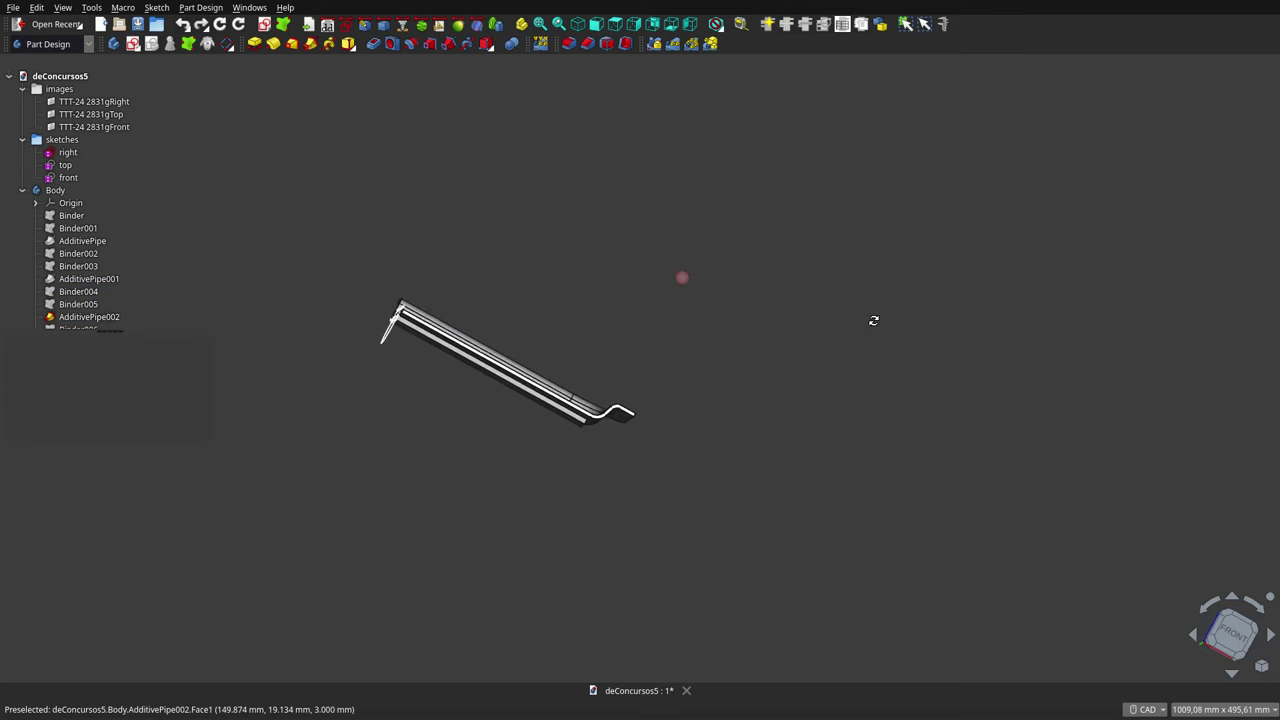
Show the TTT-24 2831gRight drawing face-on in Right view and zoom to read it.
{"action": "left_click", "coordinate": [94, 101]}
{"action": "key", "text": "space"}
{"action": "scroll", "coordinate": [570, 222], "scroll_direction": "down", "scroll_amount": 2}
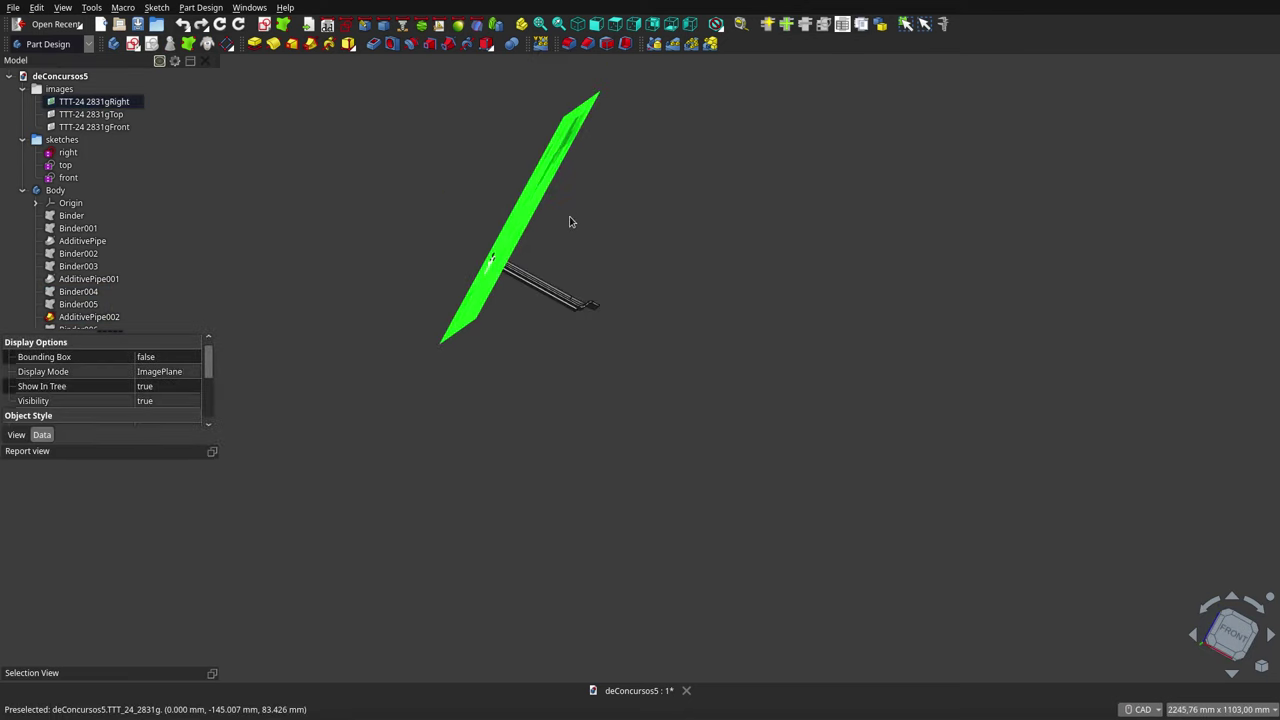
{"action": "left_click", "coordinate": [635, 25]}
{"action": "scroll", "coordinate": [583, 297], "scroll_direction": "up", "scroll_amount": 4}
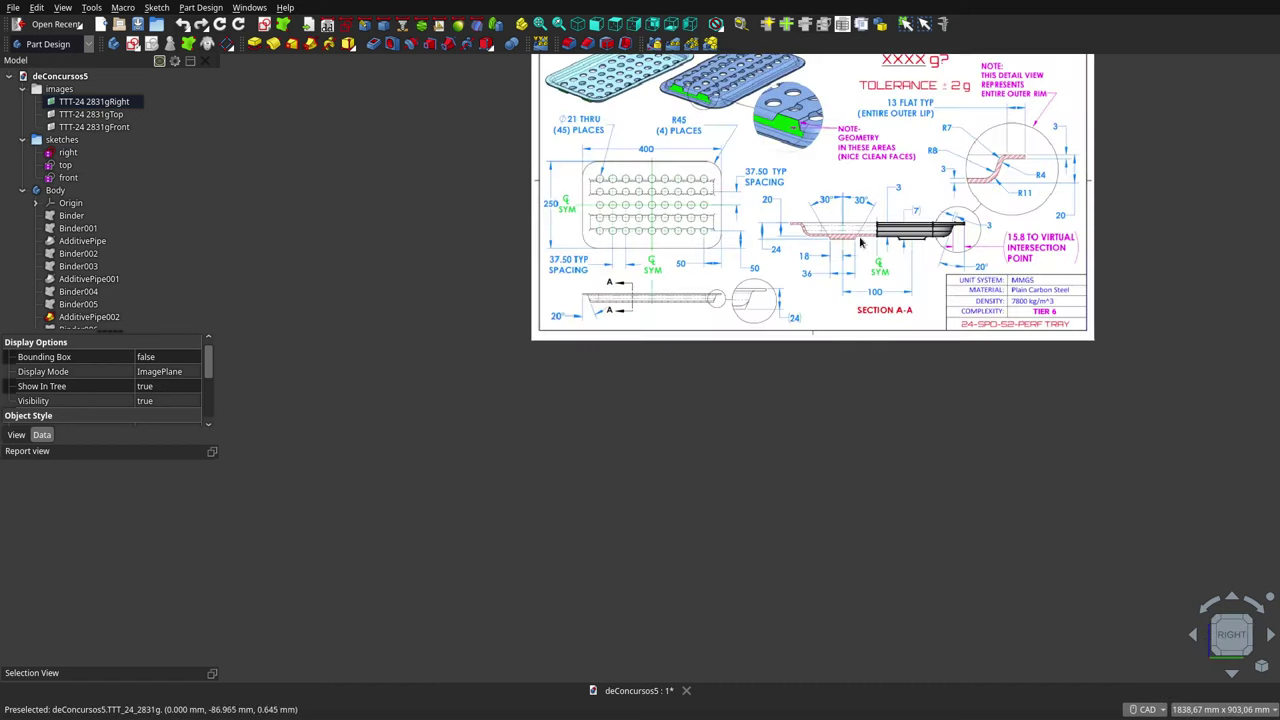
{"action": "scroll", "coordinate": [865, 226], "scroll_direction": "down", "scroll_amount": 1}
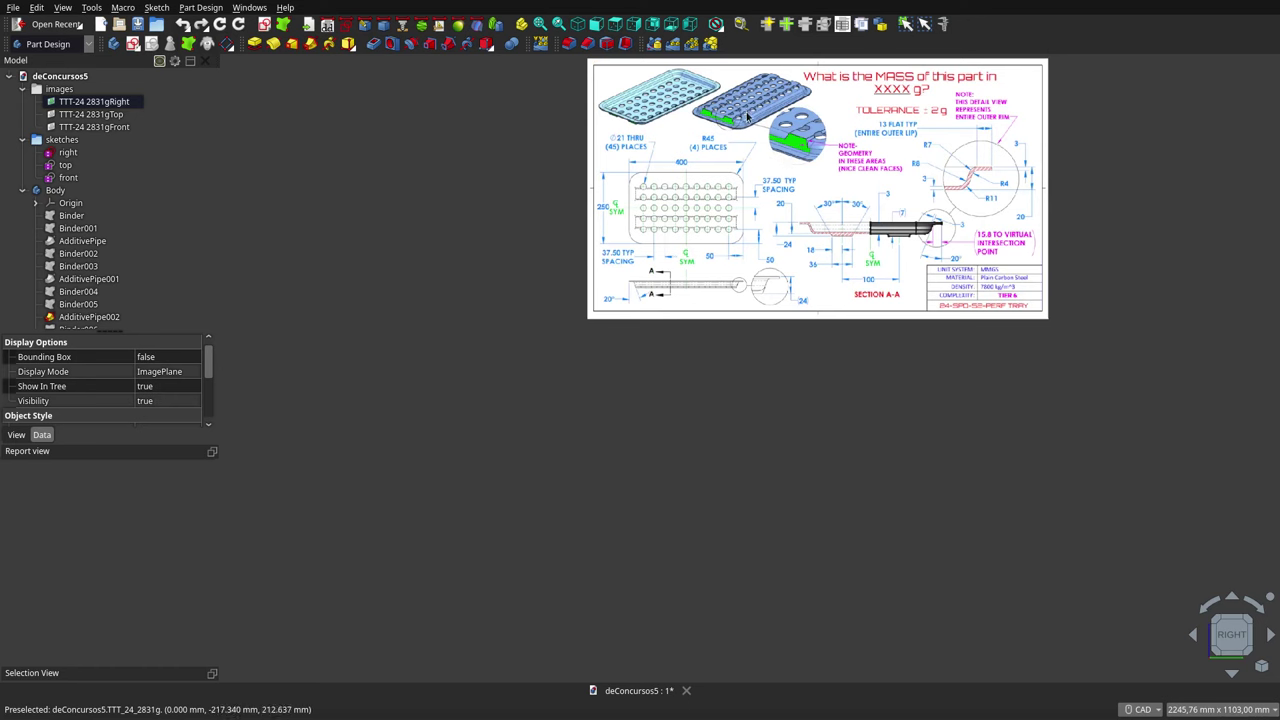
{"action": "scroll", "coordinate": [735, 207], "scroll_direction": "down", "scroll_amount": 1}
{"action": "scroll", "coordinate": [725, 218], "scroll_direction": "down", "scroll_amount": 1}
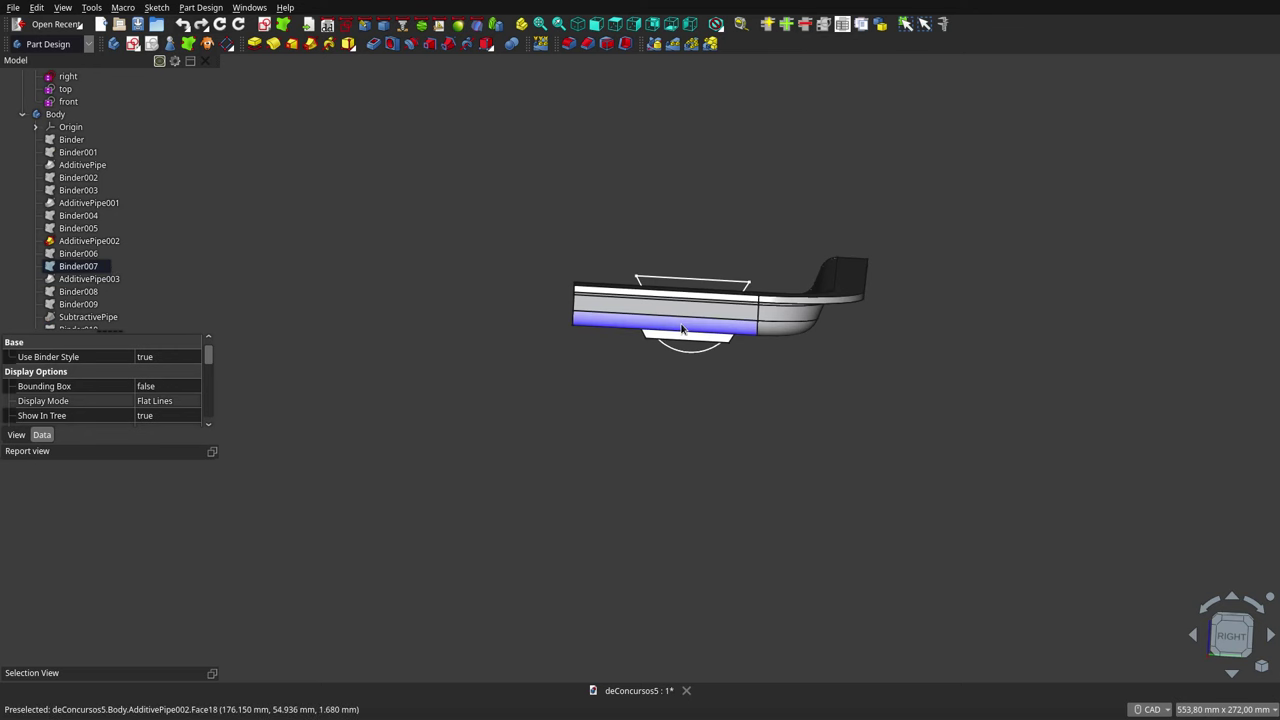
Locate Binder007 on the model and settle on the Front view.
{"action": "mouse_move", "coordinate": [777, 333]}
{"action": "middle_mouse_down"}
{"action": "mouse_move", "coordinate": [710, 328]}
{"action": "mouse_move", "coordinate": [745, 330]}
{"action": "middle_mouse_up"}
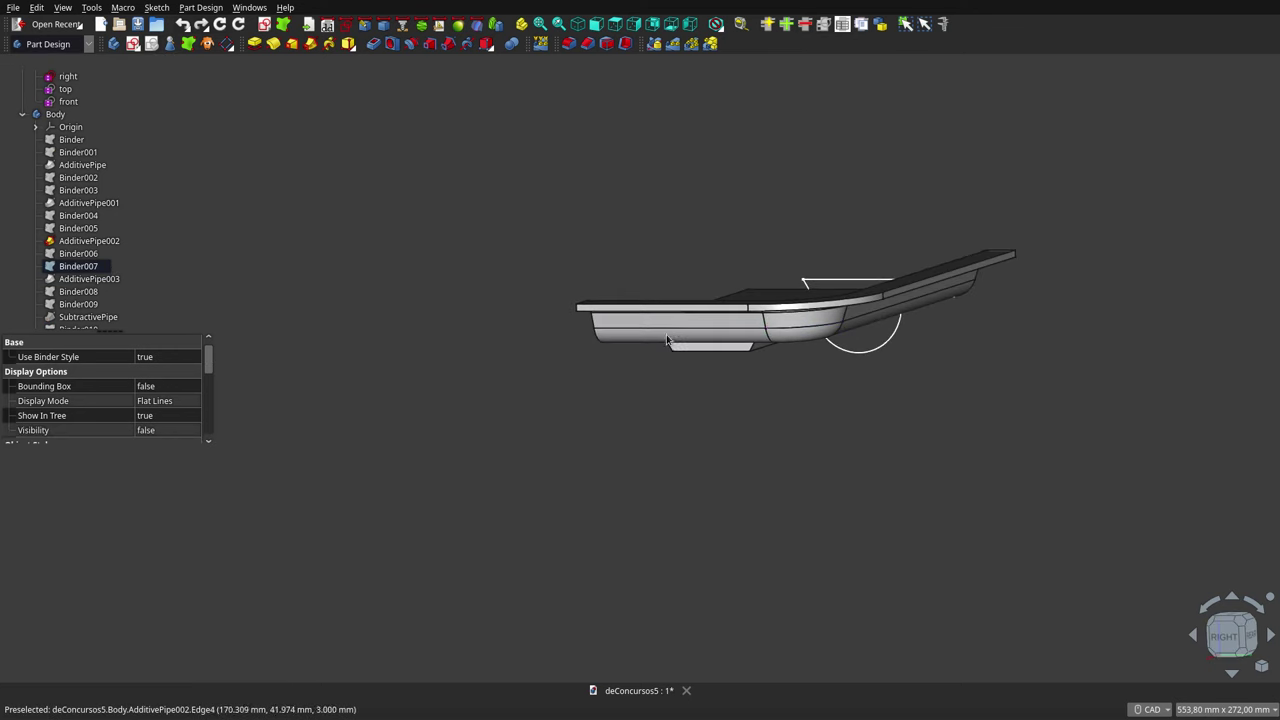
{"action": "left_click", "coordinate": [100, 241]}
{"action": "left_click", "coordinate": [100, 243], "text": "ctrl"}
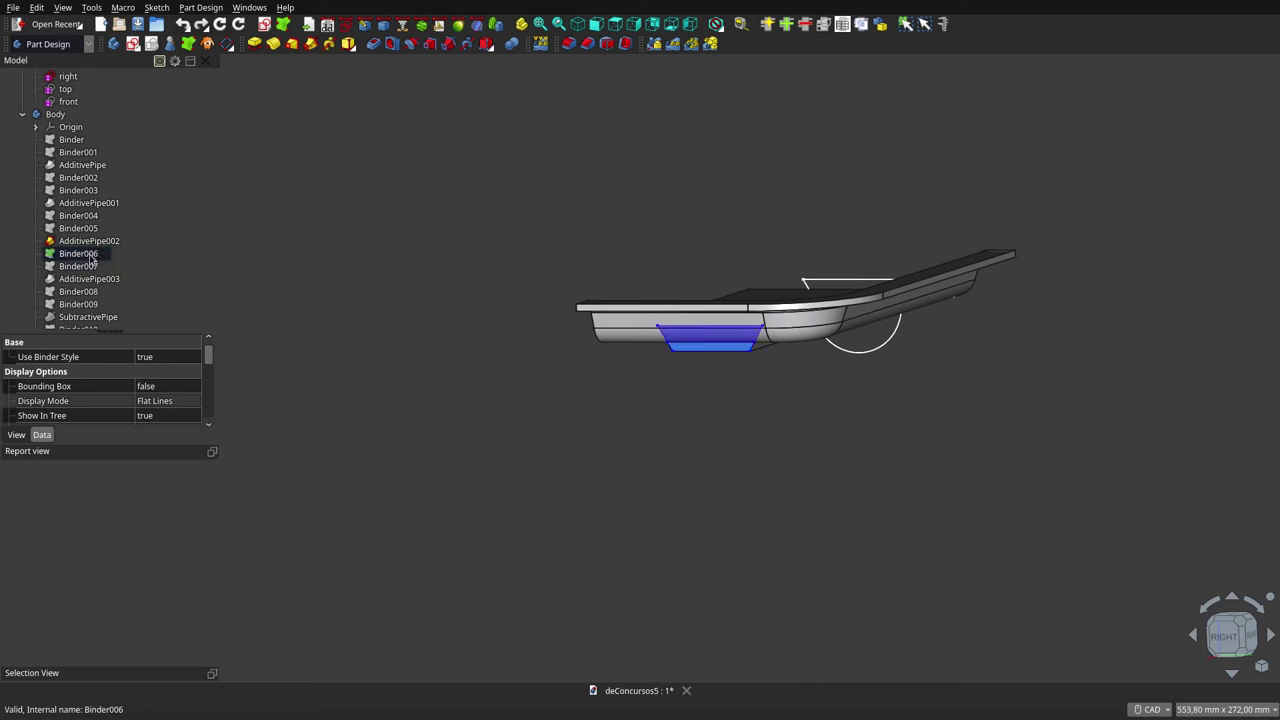
{"action": "left_click", "coordinate": [92, 267]}
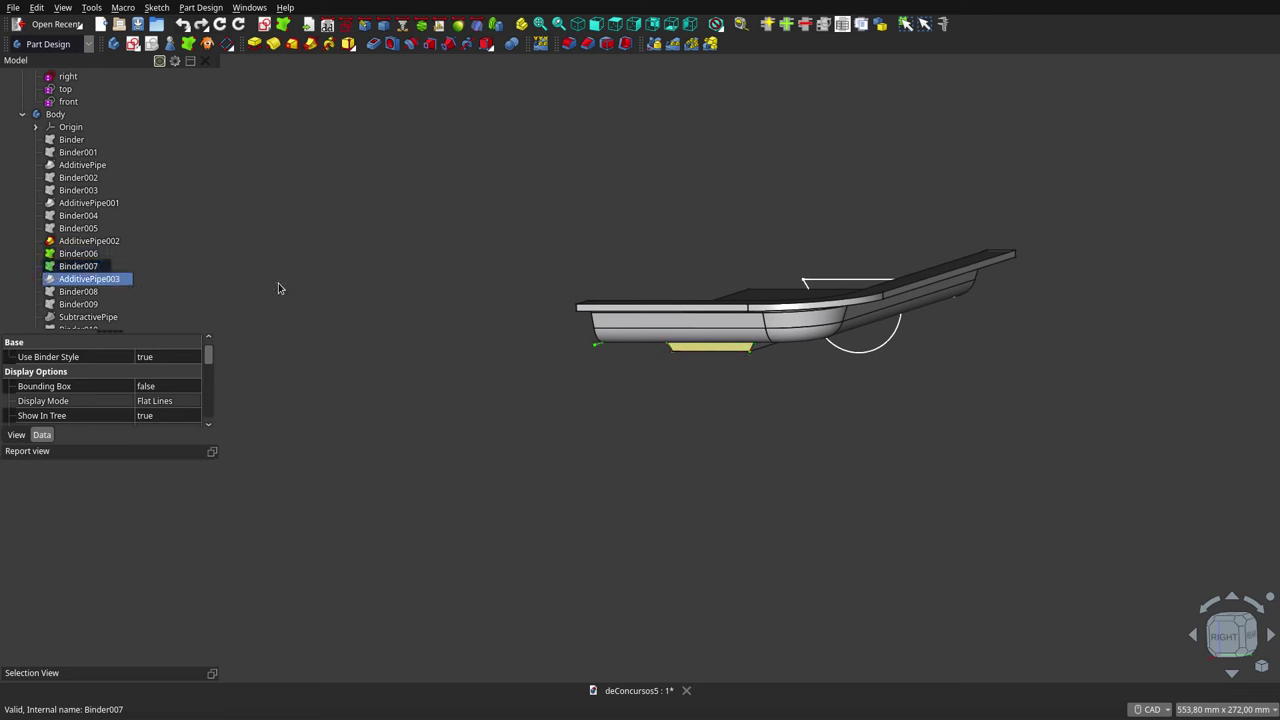
{"action": "middle_click_drag", "start_coordinate": [277, 286], "coordinate": [871, 365]}
{"action": "scroll", "coordinate": [502, 341], "scroll_direction": "down", "scroll_amount": 3}
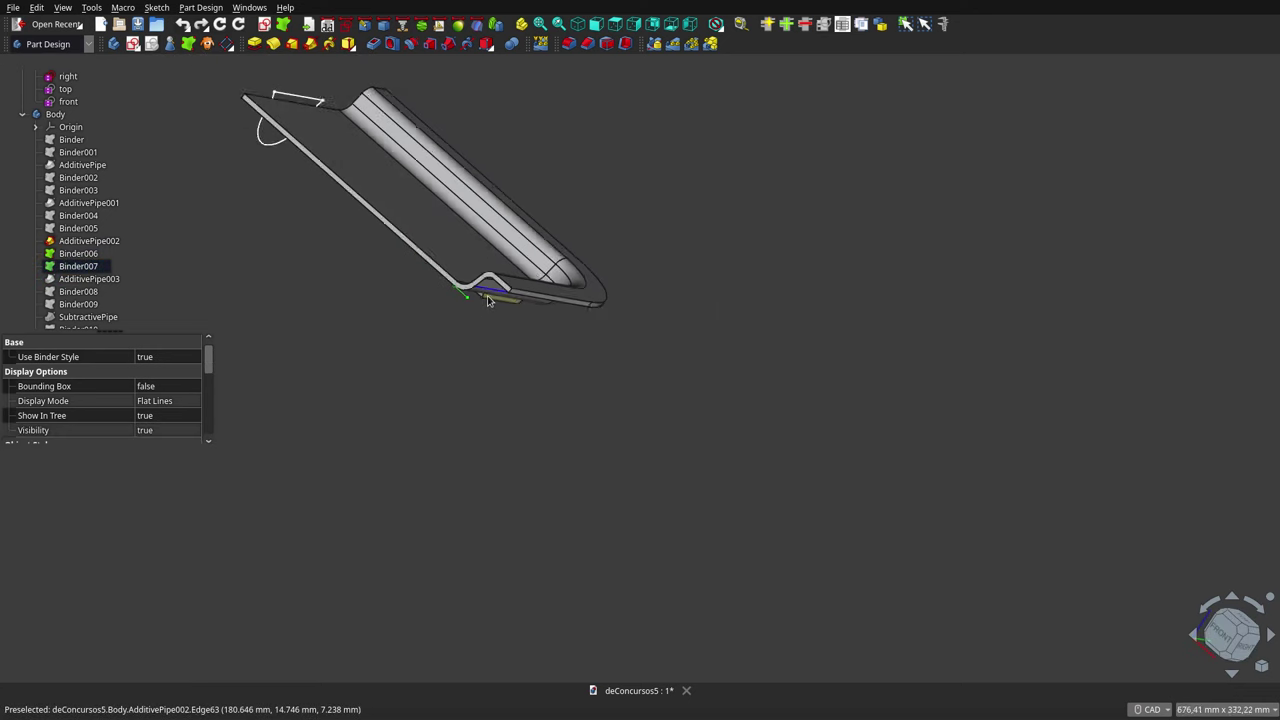
{"action": "middle_click_drag", "start_coordinate": [502, 341], "coordinate": [501, 283]}
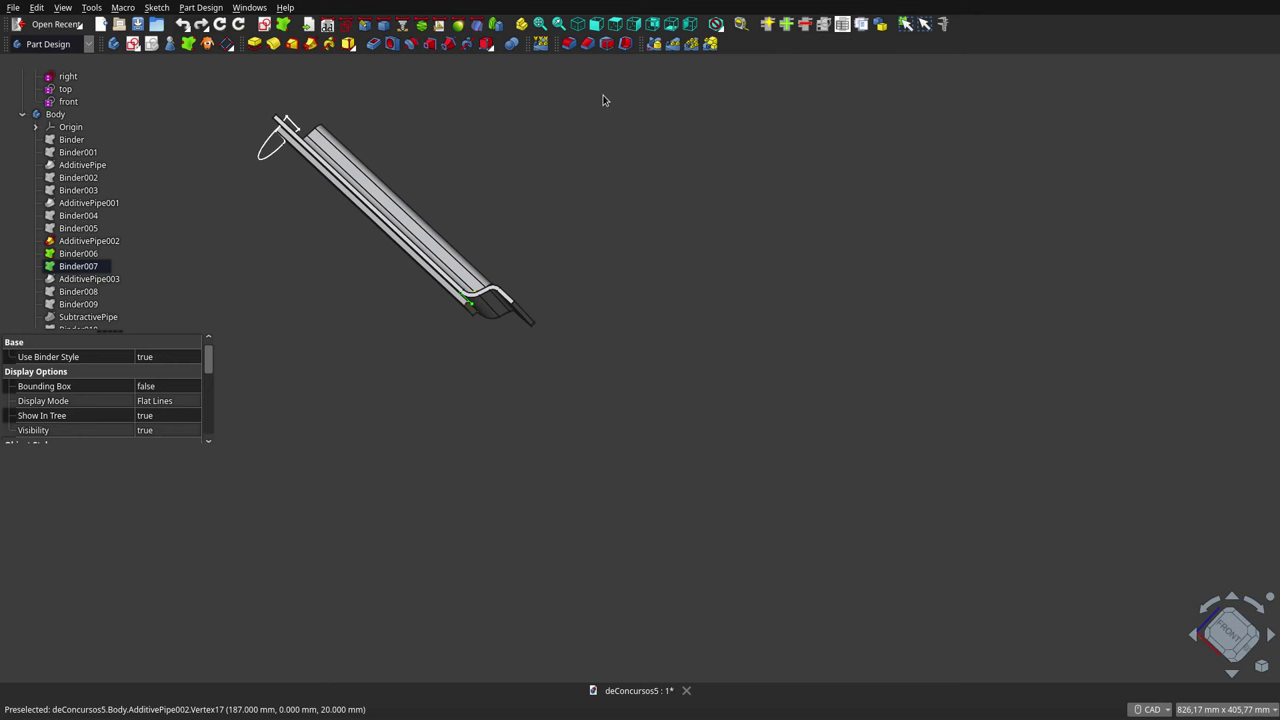
{"action": "left_click", "coordinate": [597, 24]}
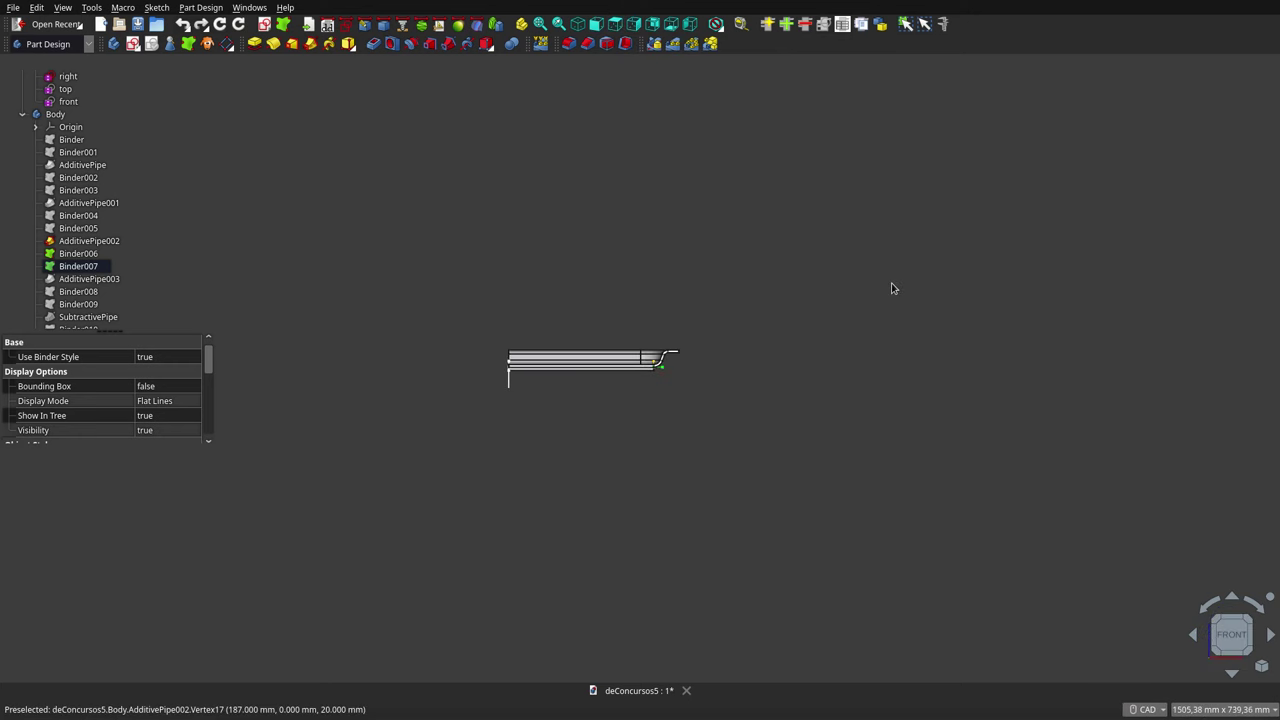
Hide AdditivePipe002 and show AdditivePipe003 in its place.
{"action": "left_click", "coordinate": [89, 241]}
{"action": "key", "text": "space"}
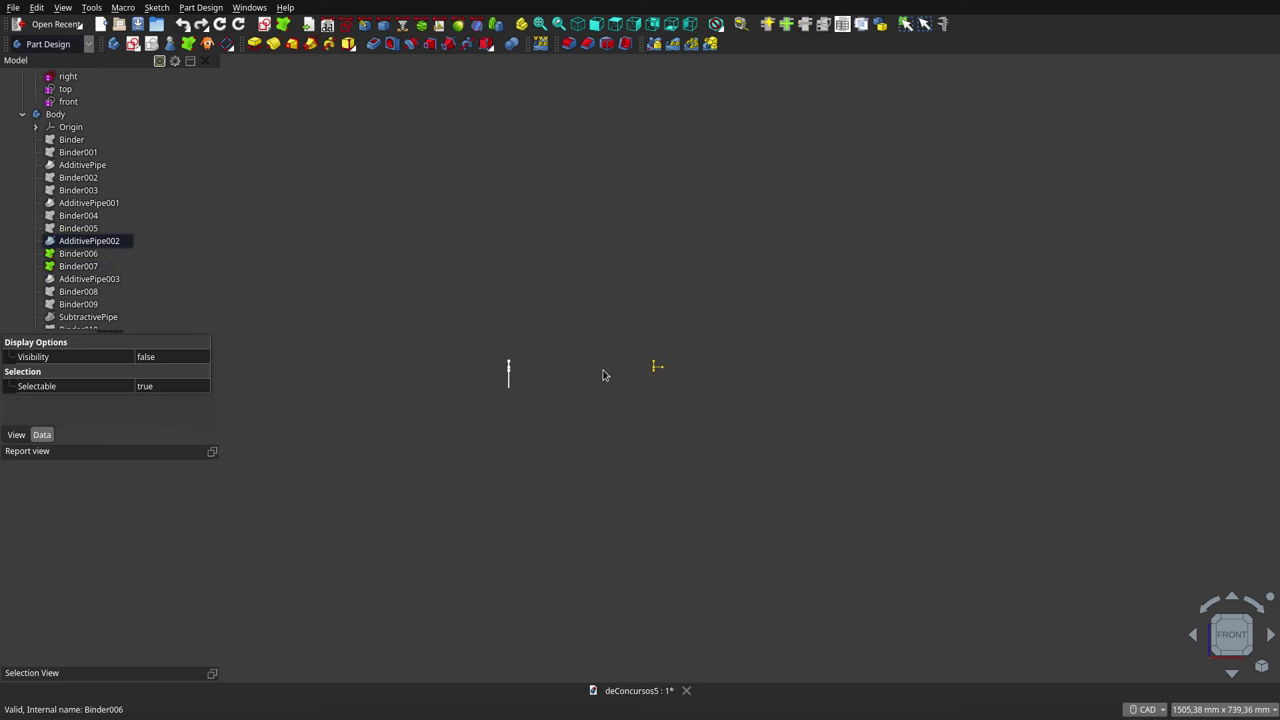
{"action": "mouse_move", "coordinate": [628, 358]}
{"action": "middle_mouse_down"}
{"action": "mouse_move", "coordinate": [764, 385]}
{"action": "mouse_move", "coordinate": [712, 389]}
{"action": "middle_mouse_up"}
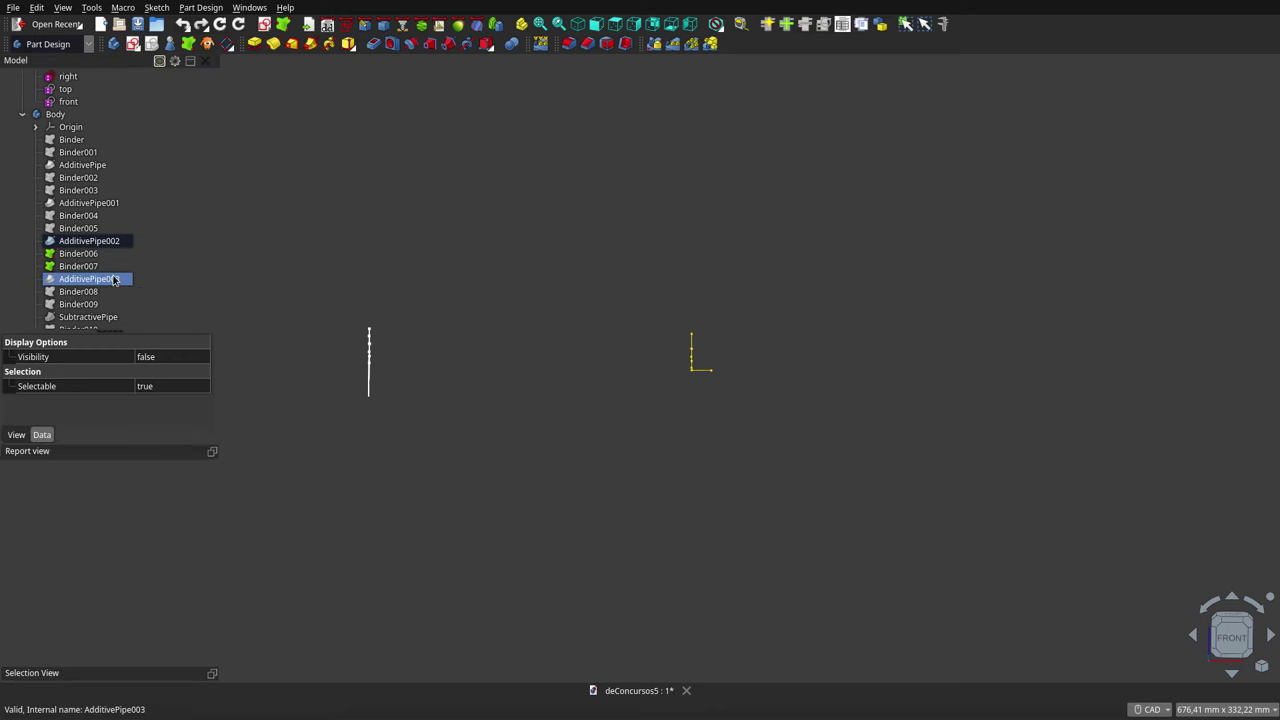
{"action": "key", "text": "space"}
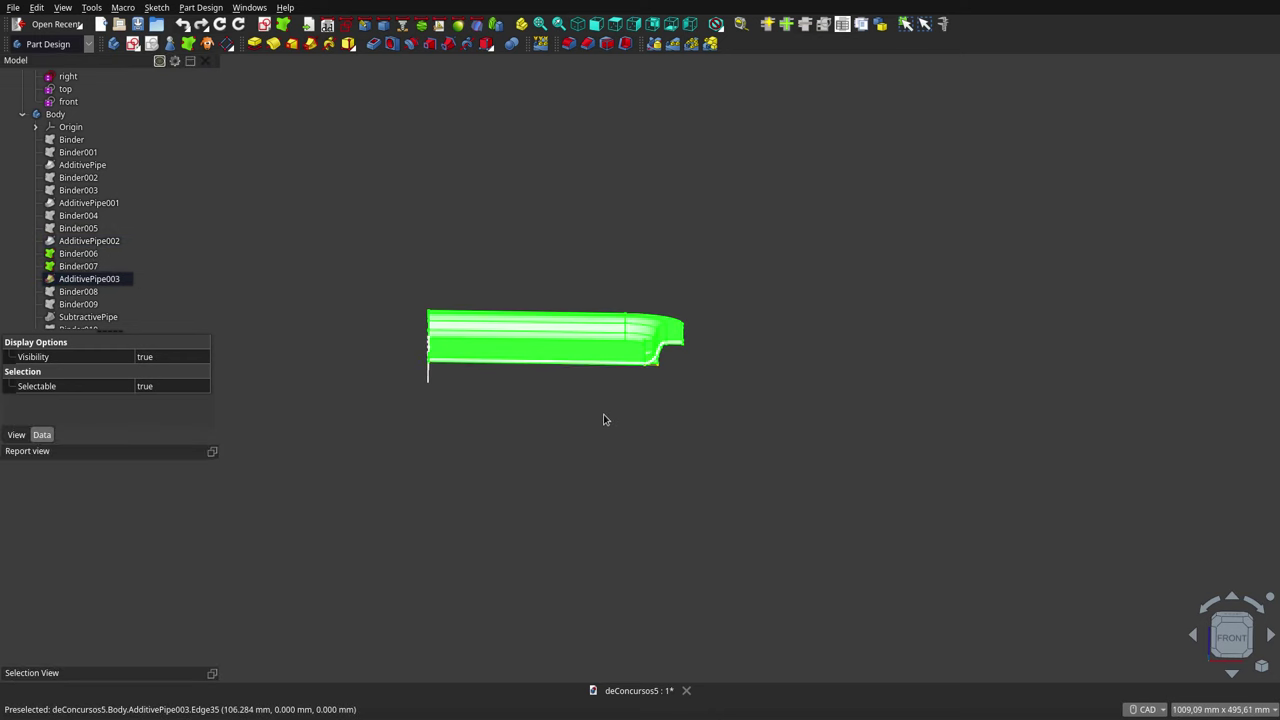
Orbit and zoom around the tray's rim corner, ending in a side-on view.
{"action": "scroll", "coordinate": [604, 419], "scroll_direction": "up", "scroll_amount": 3}
{"action": "left_click", "coordinate": [700, 392]}
{"action": "mouse_move", "coordinate": [694, 380]}
{"action": "middle_mouse_down"}
{"action": "mouse_move", "coordinate": [587, 340]}
{"action": "mouse_move", "coordinate": [629, 371]}
{"action": "middle_mouse_up"}
{"action": "mouse_move", "coordinate": [736, 314]}
{"action": "middle_mouse_down"}
{"action": "mouse_move", "coordinate": [809, 354]}
{"action": "mouse_move", "coordinate": [857, 360]}
{"action": "middle_mouse_up"}
{"action": "scroll", "coordinate": [672, 322], "scroll_direction": "up", "scroll_amount": 3}
{"action": "scroll", "coordinate": [683, 297], "scroll_direction": "up", "scroll_amount": 2}
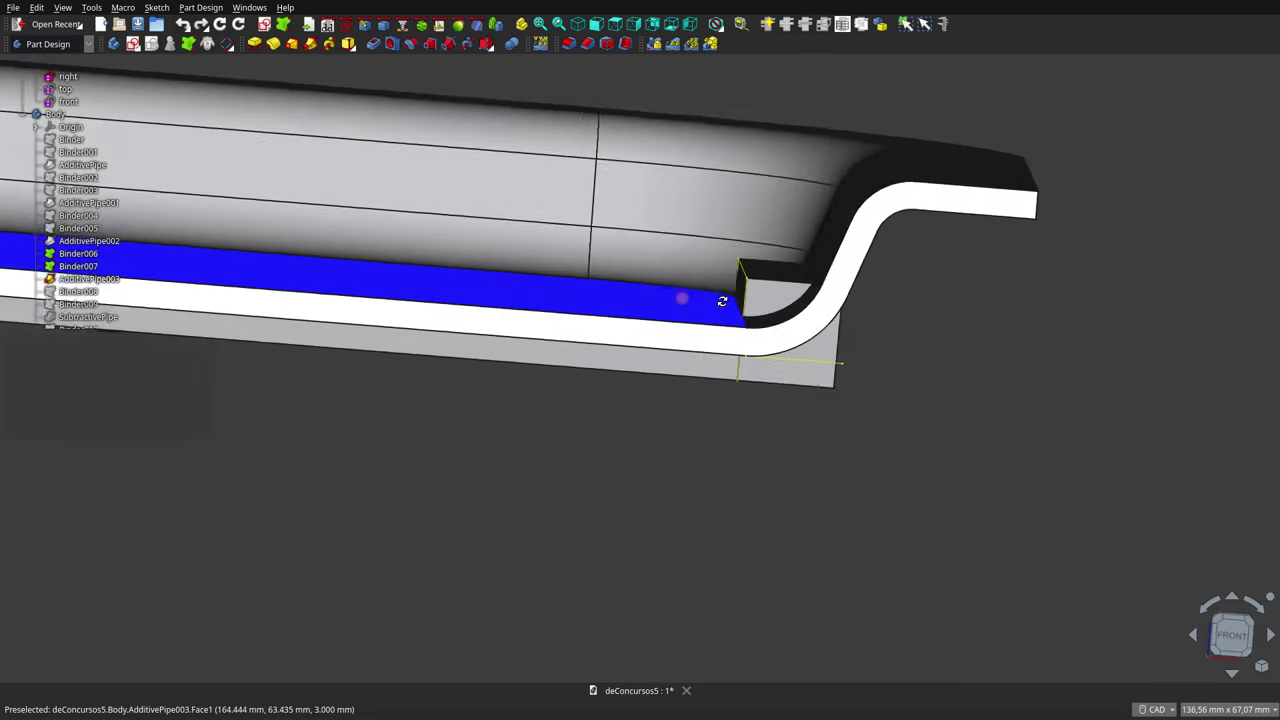
{"action": "middle_click_drag", "start_coordinate": [680, 294], "coordinate": [774, 274]}
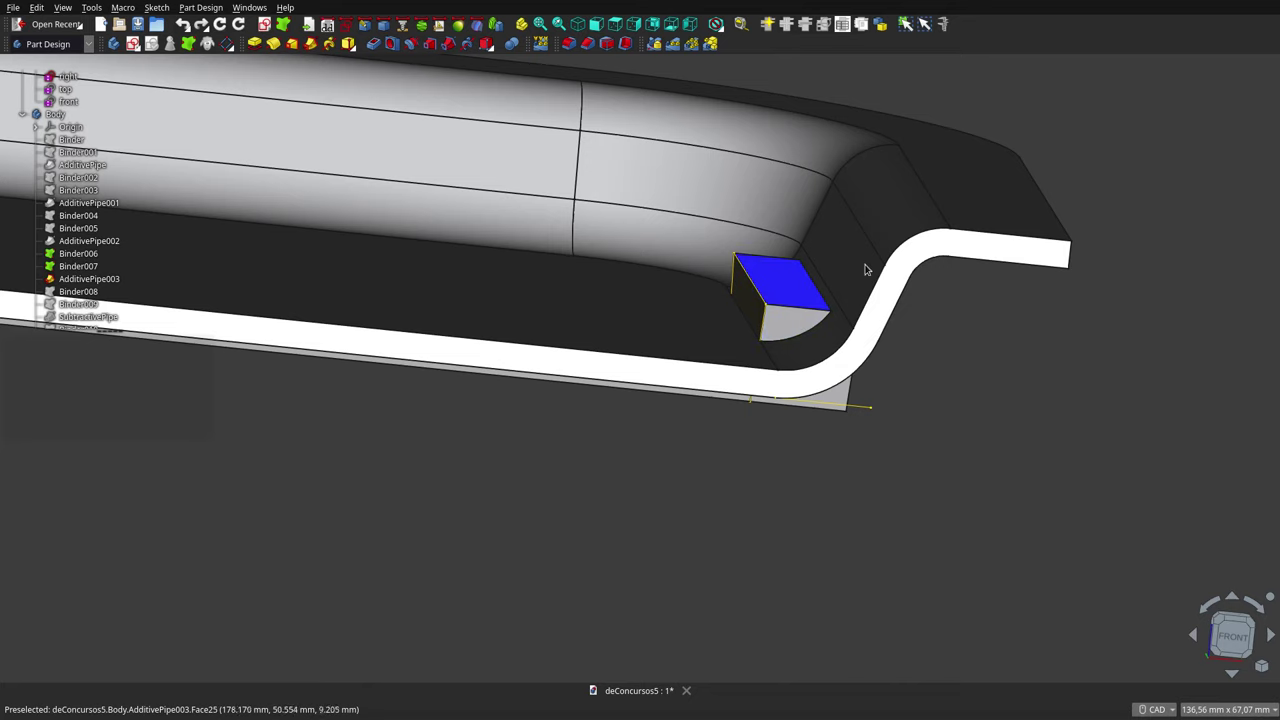
{"action": "scroll", "coordinate": [820, 290], "scroll_direction": "down", "scroll_amount": 3}
{"action": "scroll", "coordinate": [860, 285], "scroll_direction": "down", "scroll_amount": 1}
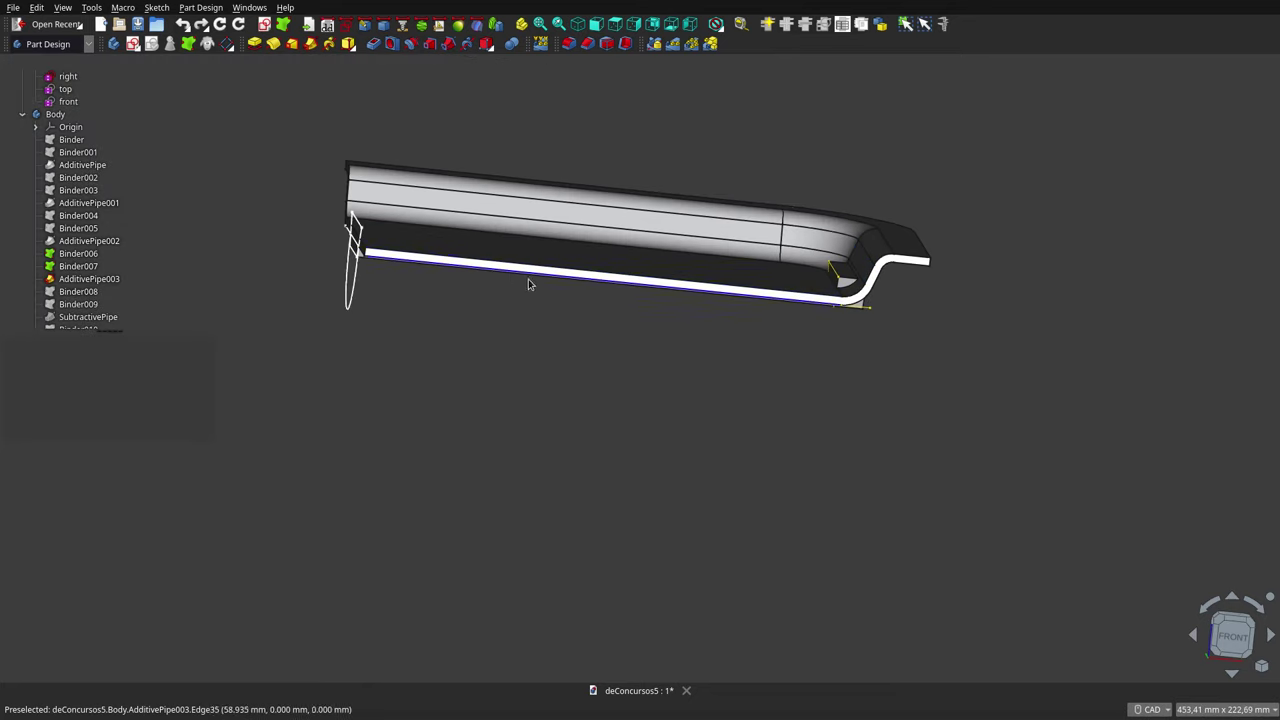
{"action": "left_click", "coordinate": [633, 24]}
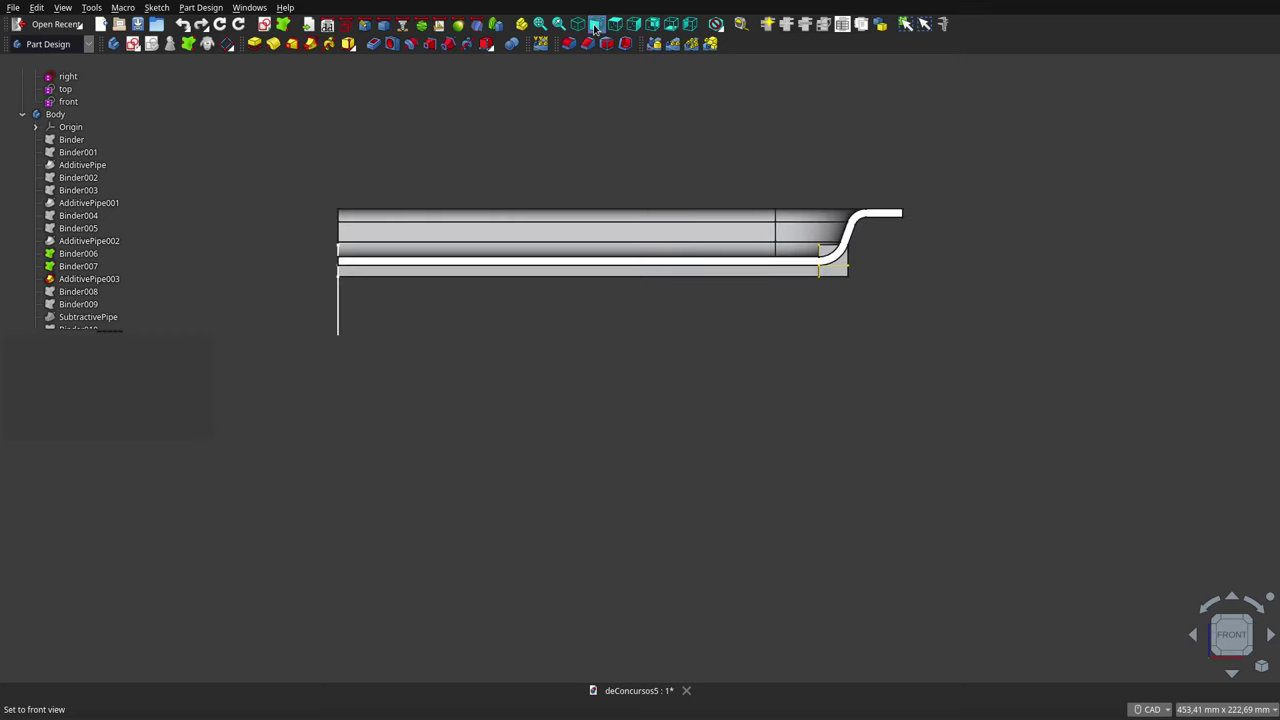
Select and inspect the Binder008 and Binder009 profiles at the lip corner.
{"action": "left_click", "coordinate": [90, 279]}
{"action": "left_click", "coordinate": [86, 292]}
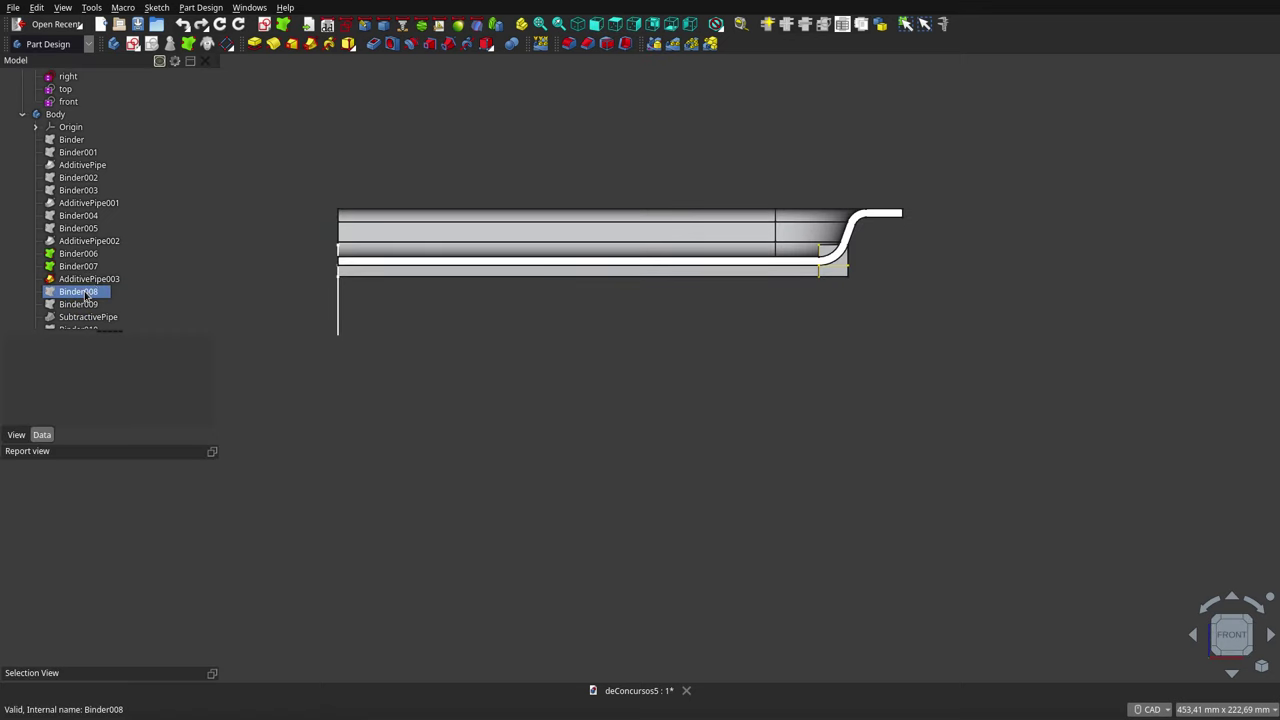
{"action": "scroll", "coordinate": [822, 232], "scroll_direction": "up", "scroll_amount": 3}
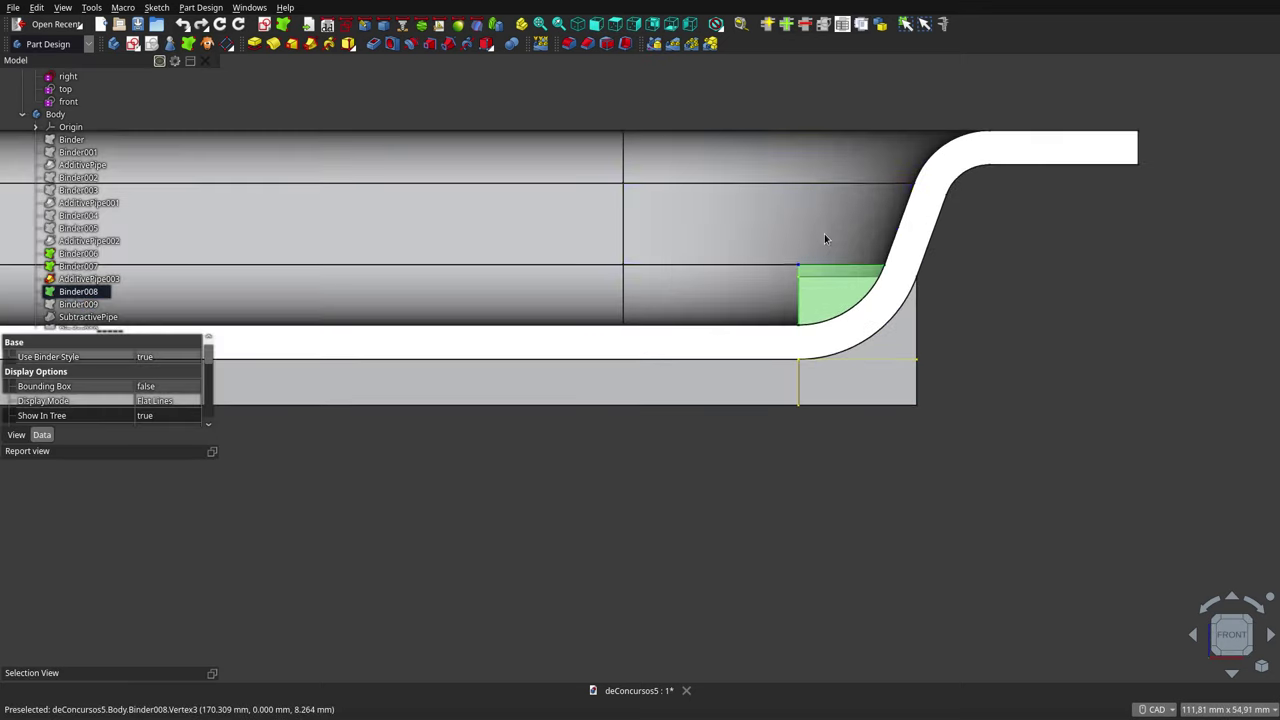
{"action": "middle_click_drag", "start_coordinate": [847, 258], "coordinate": [845, 343]}
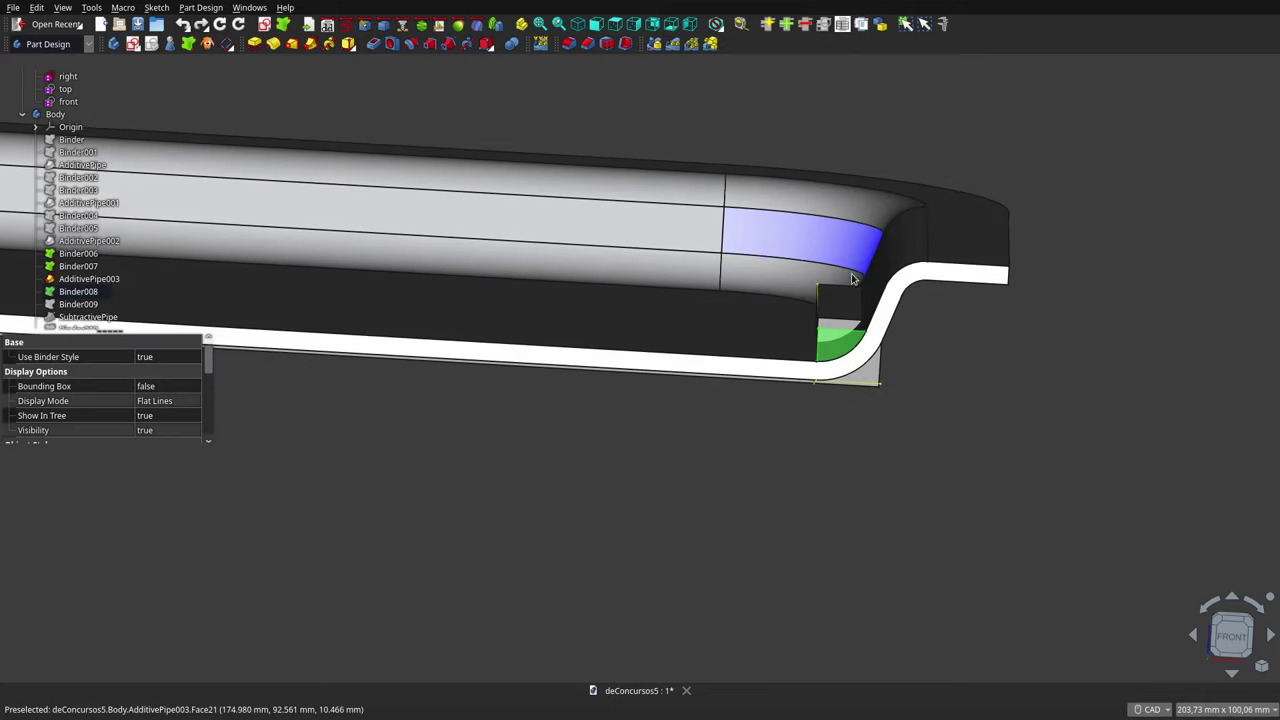
{"action": "scroll", "coordinate": [841, 344], "scroll_direction": "down", "scroll_amount": 3}
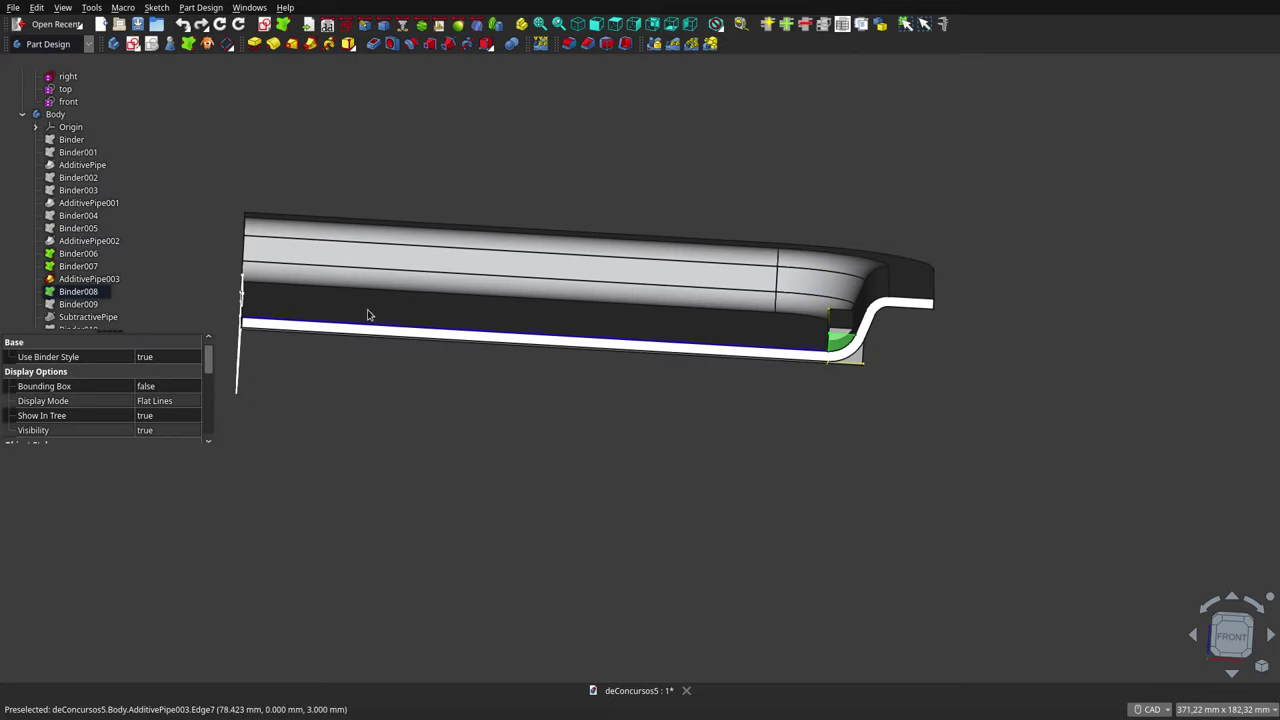
{"action": "left_click", "coordinate": [80, 304]}
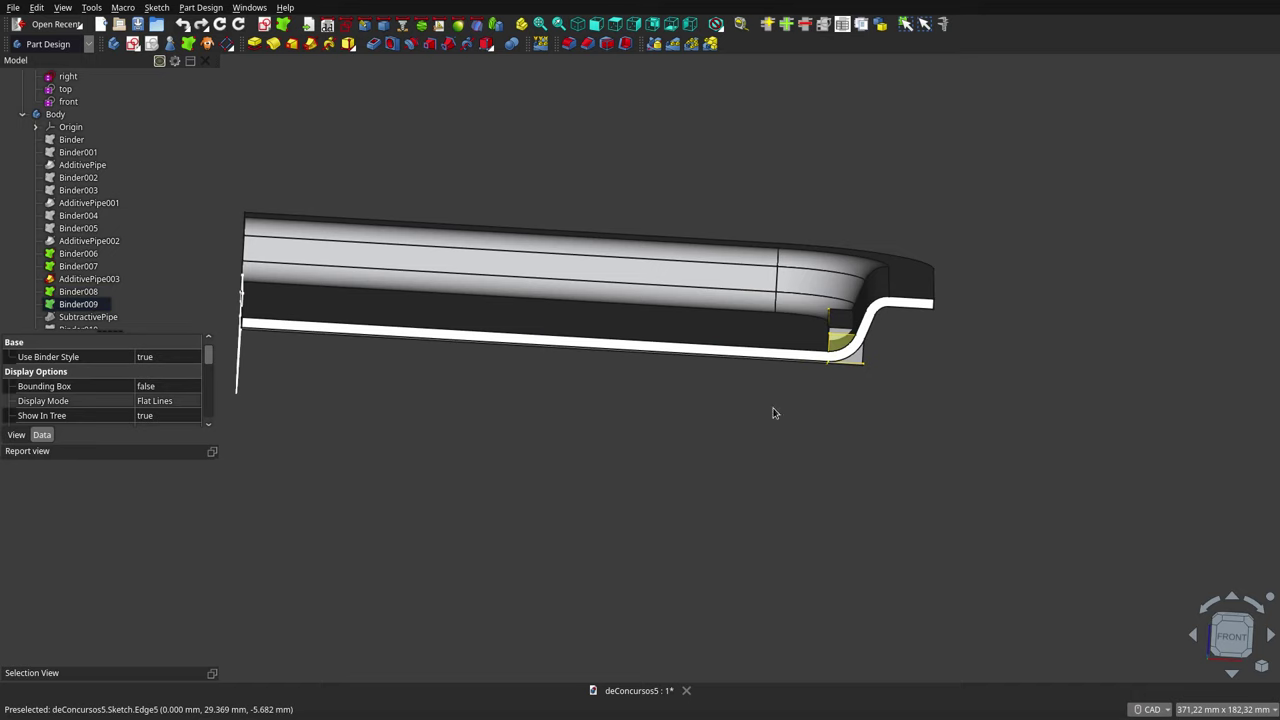
{"action": "middle_click_drag", "start_coordinate": [892, 386], "coordinate": [938, 363]}
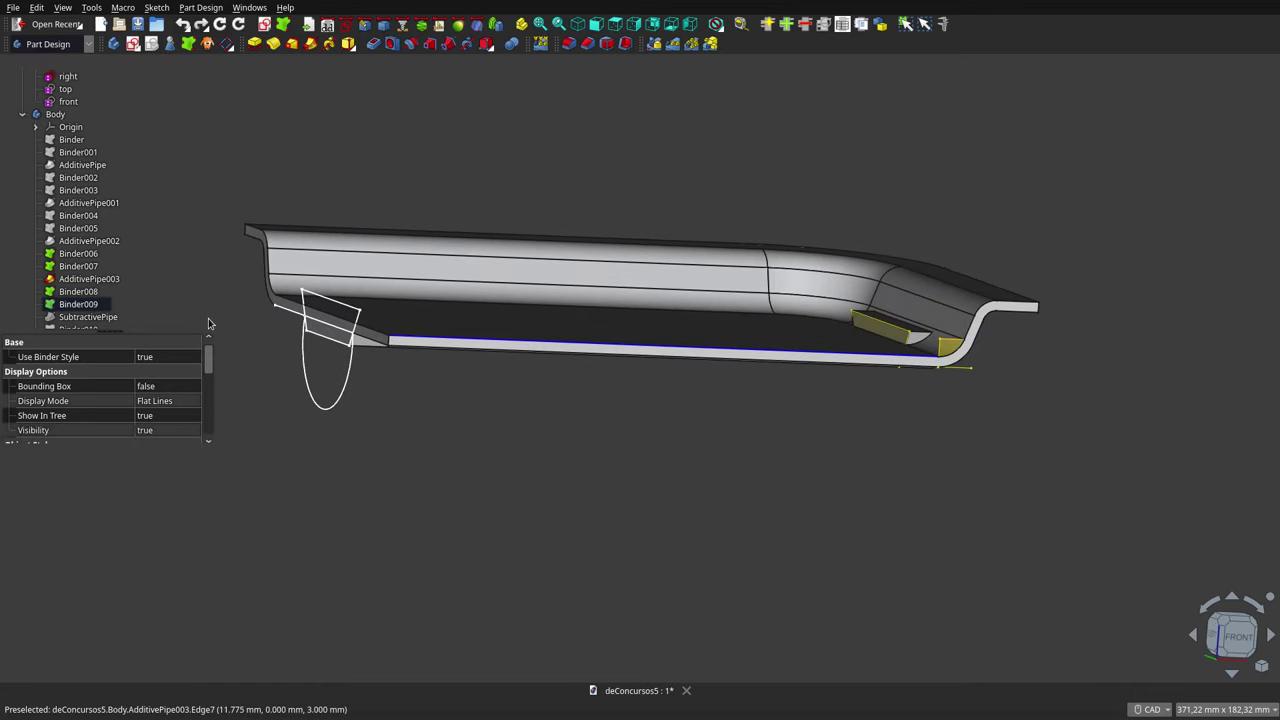
Hide the Binder006 and Binder007 shapes.
{"action": "left_click", "coordinate": [90, 255]}
{"action": "left_click", "coordinate": [93, 266]}
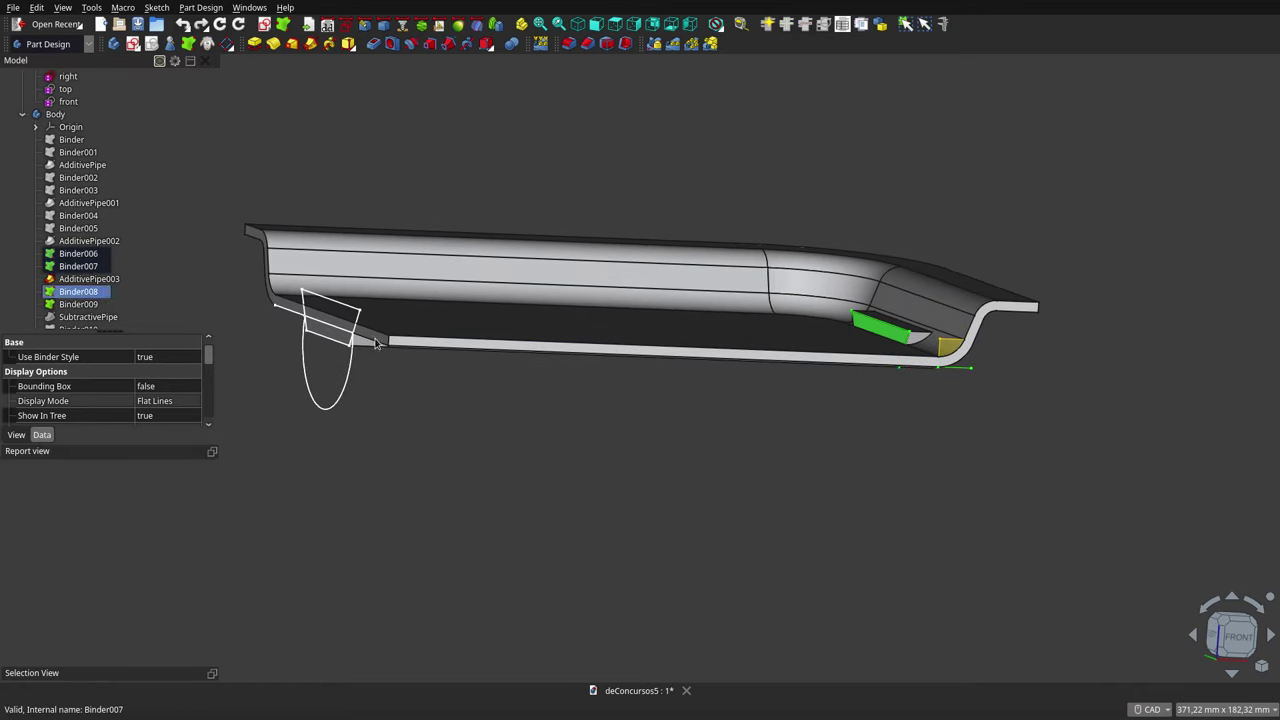
{"action": "key", "text": "space"}
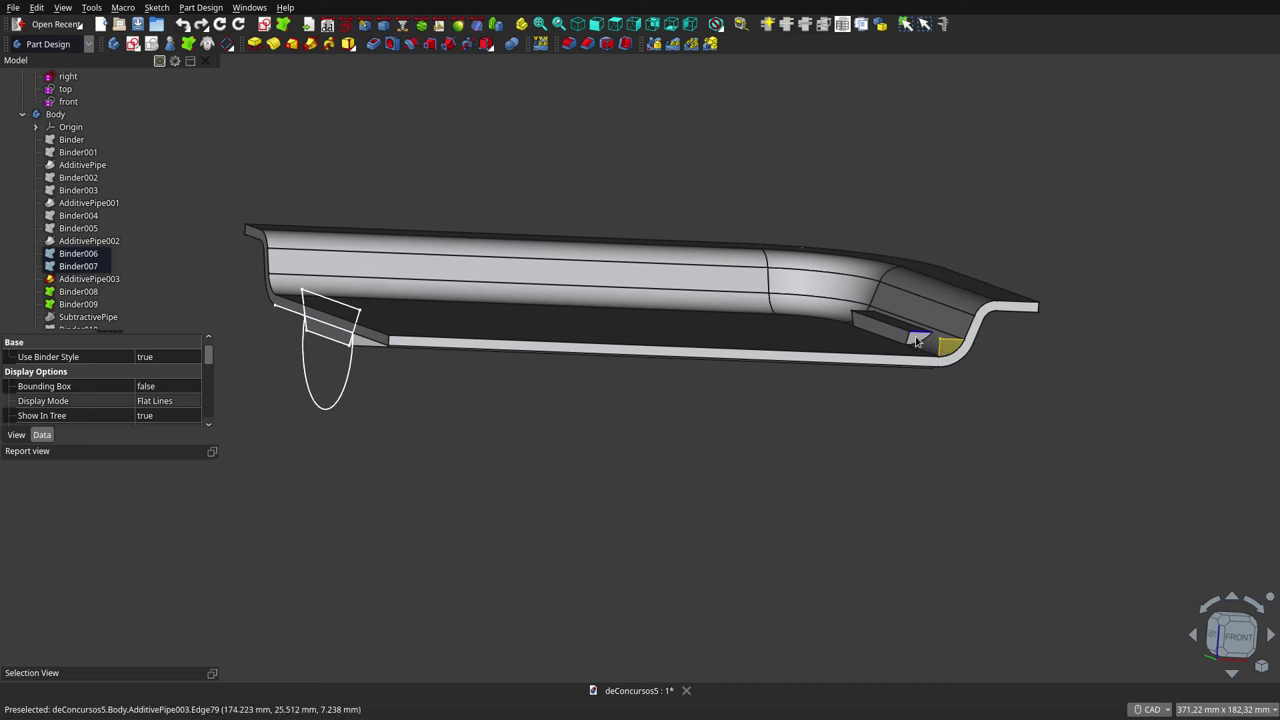
{"action": "scroll", "coordinate": [47, 304], "scroll_direction": "down", "scroll_amount": 1}
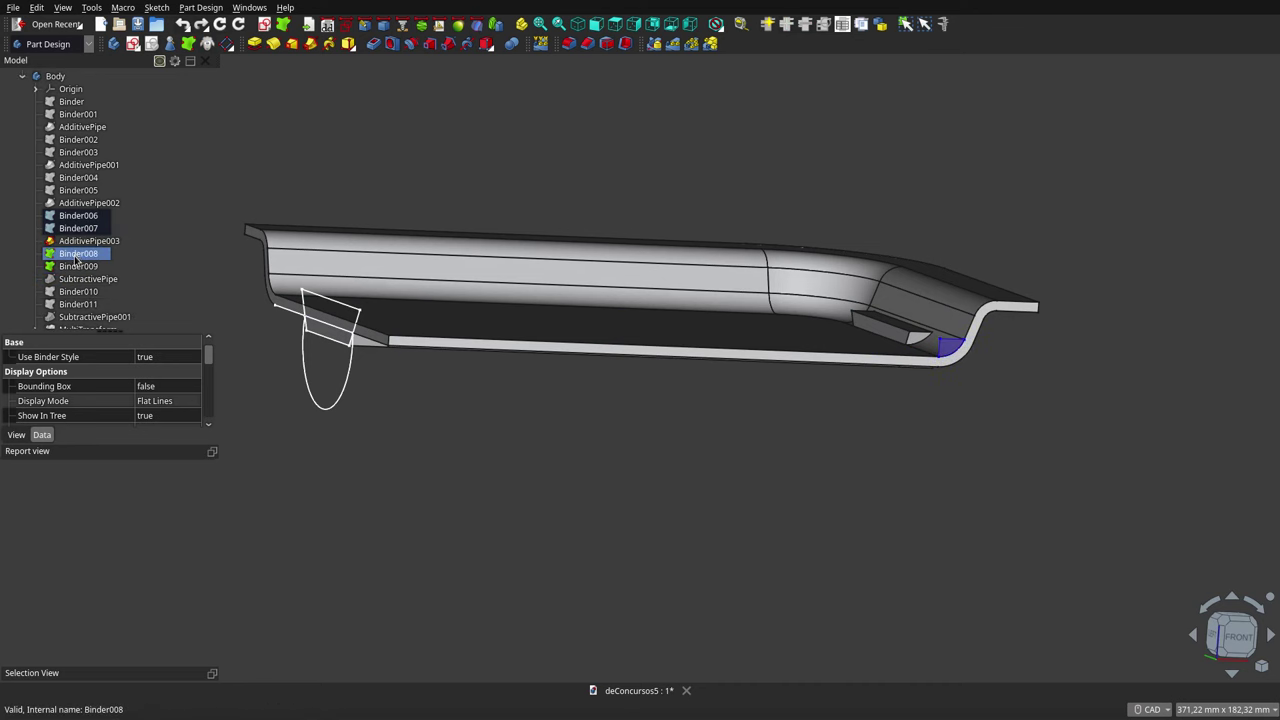
{"action": "left_click", "coordinate": [88, 279], "text": "ctrl"}
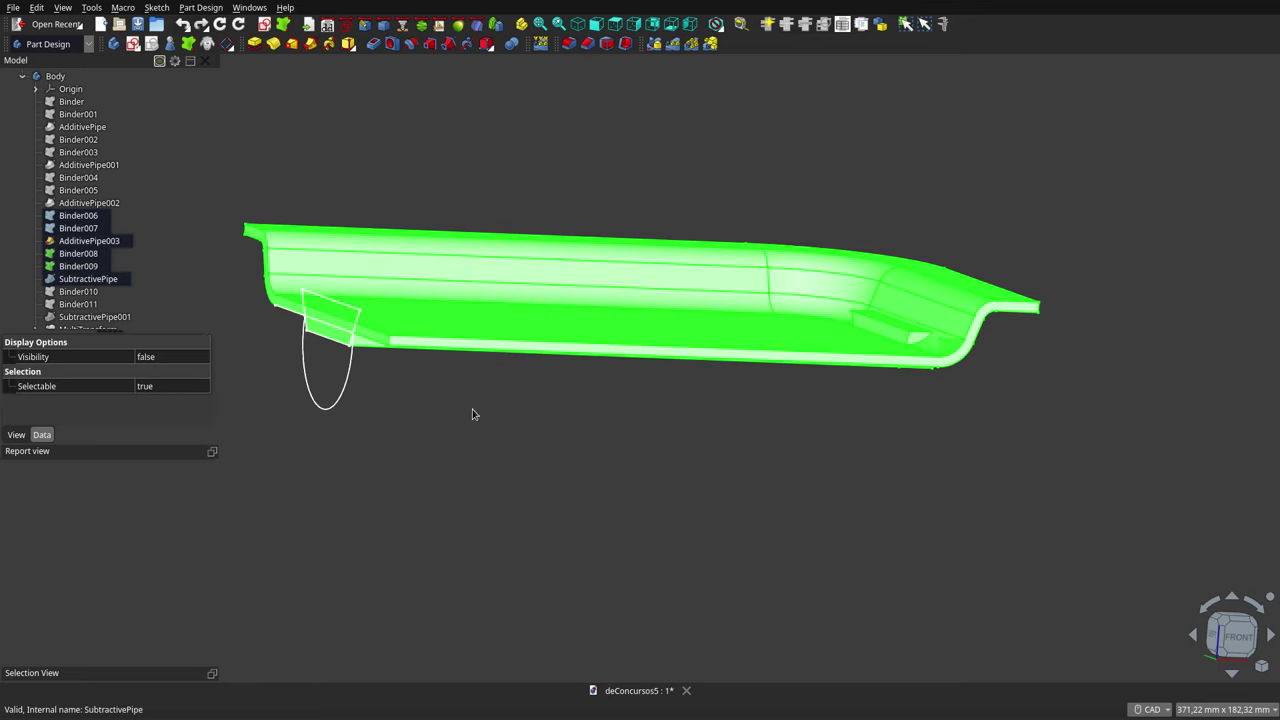
Show the SubtractivePipe solid and view the tray from a lower front angle, zoomed out.
{"action": "key", "text": "space"}
{"action": "left_click", "coordinate": [677, 477]}
{"action": "middle_click_drag", "start_coordinate": [729, 468], "coordinate": [700, 491]}
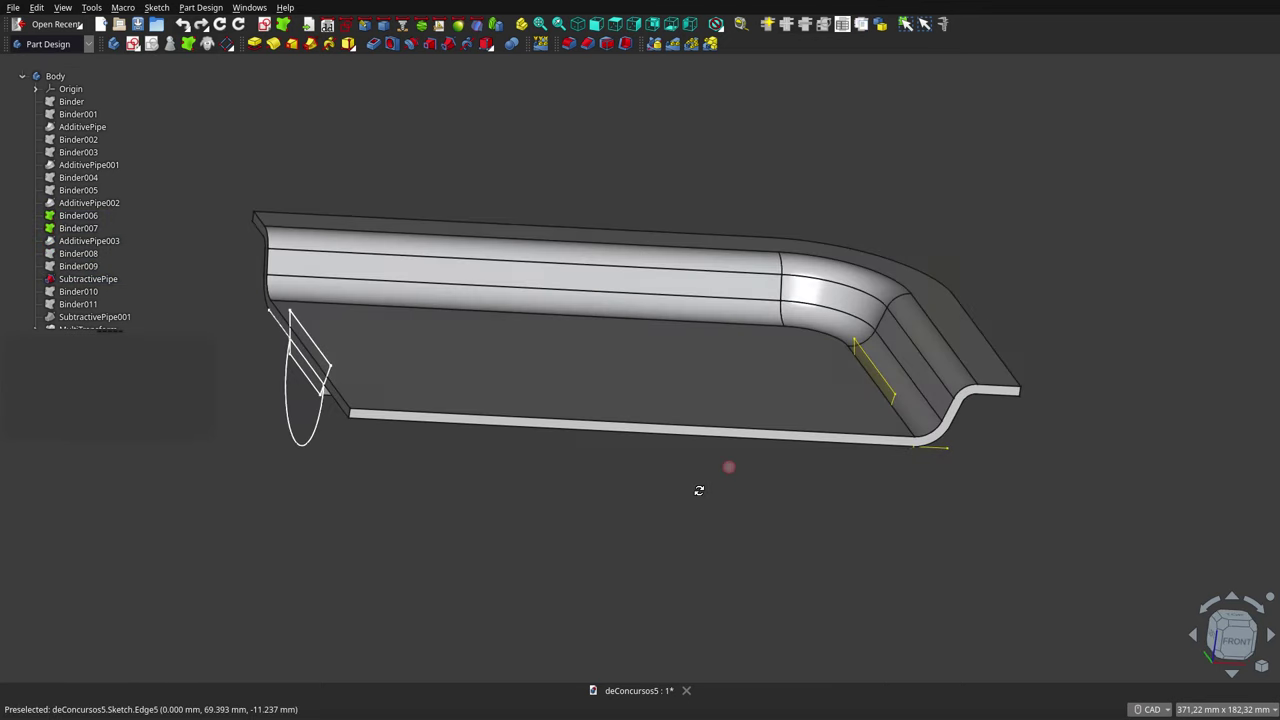
{"action": "left_click", "coordinate": [63, 227]}
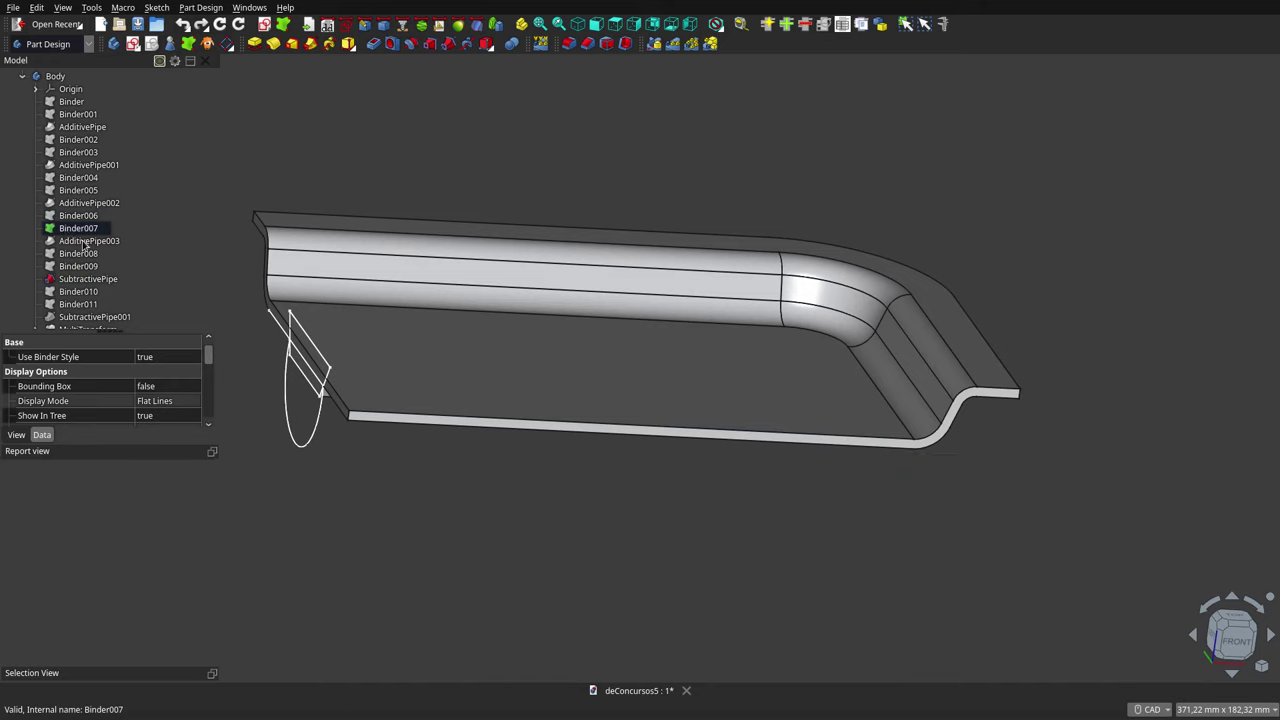
{"action": "mouse_move", "coordinate": [684, 385]}
{"action": "middle_mouse_down"}
{"action": "mouse_move", "coordinate": [606, 346]}
{"action": "mouse_move", "coordinate": [394, 317]}
{"action": "mouse_move", "coordinate": [397, 233]}
{"action": "mouse_move", "coordinate": [574, 263]}
{"action": "mouse_move", "coordinate": [600, 289]}
{"action": "middle_mouse_up"}
{"action": "scroll", "coordinate": [526, 263], "scroll_direction": "down", "scroll_amount": 2}
{"action": "scroll", "coordinate": [524, 262], "scroll_direction": "down", "scroll_amount": 2}
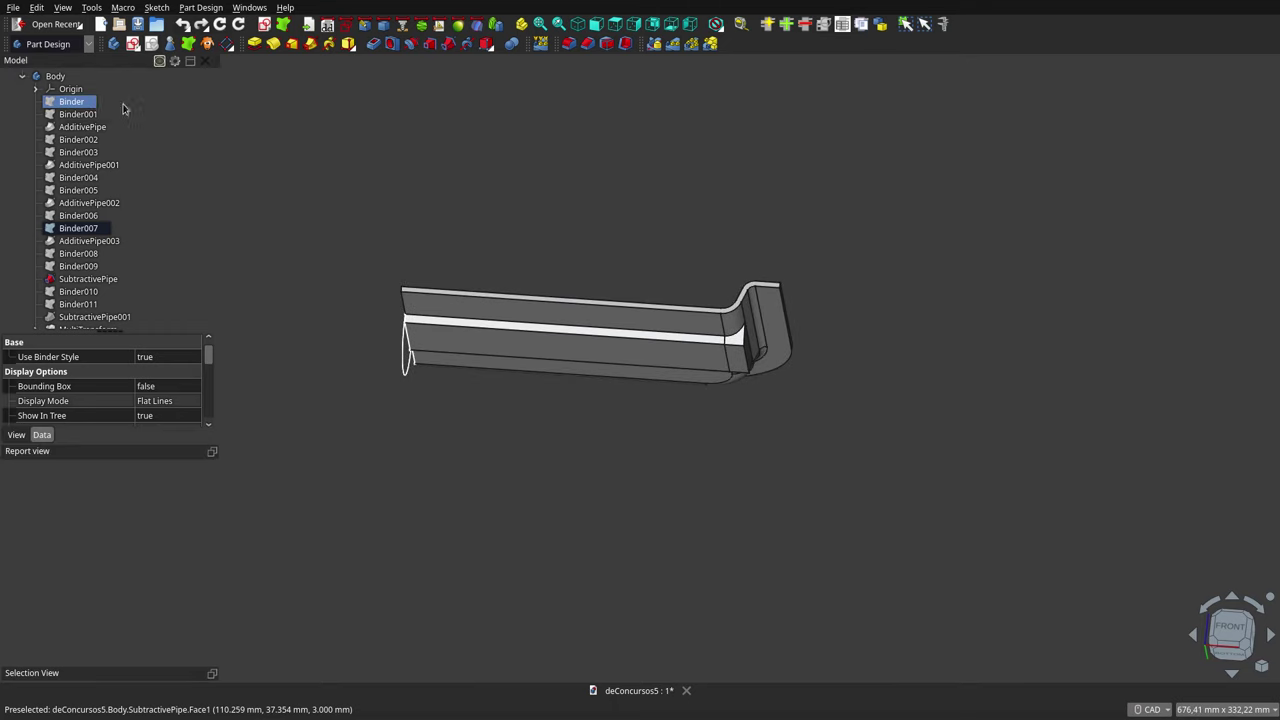
Make the TTT-24 2831gFront reference drawing visible.
{"action": "scroll", "coordinate": [75, 100], "scroll_direction": "up", "scroll_amount": 3}
{"action": "left_click", "coordinate": [75, 102]}
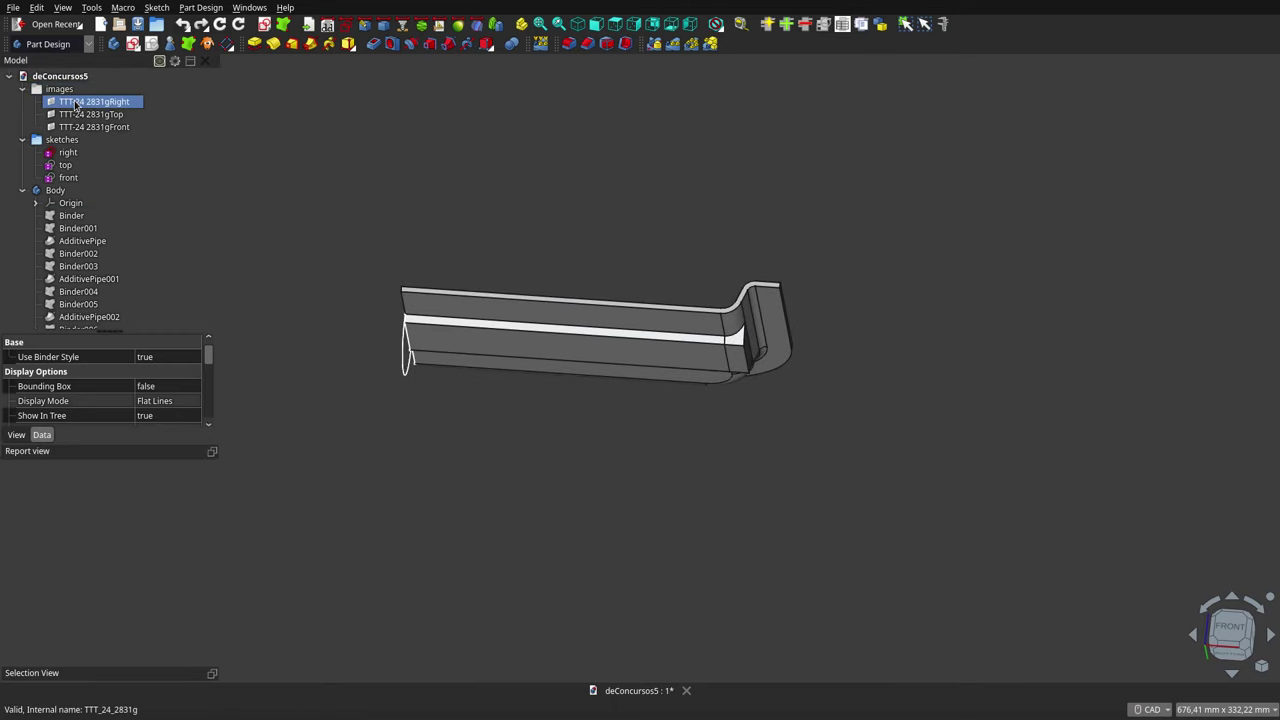
{"action": "left_click", "coordinate": [76, 115]}
{"action": "left_click", "coordinate": [78, 128]}
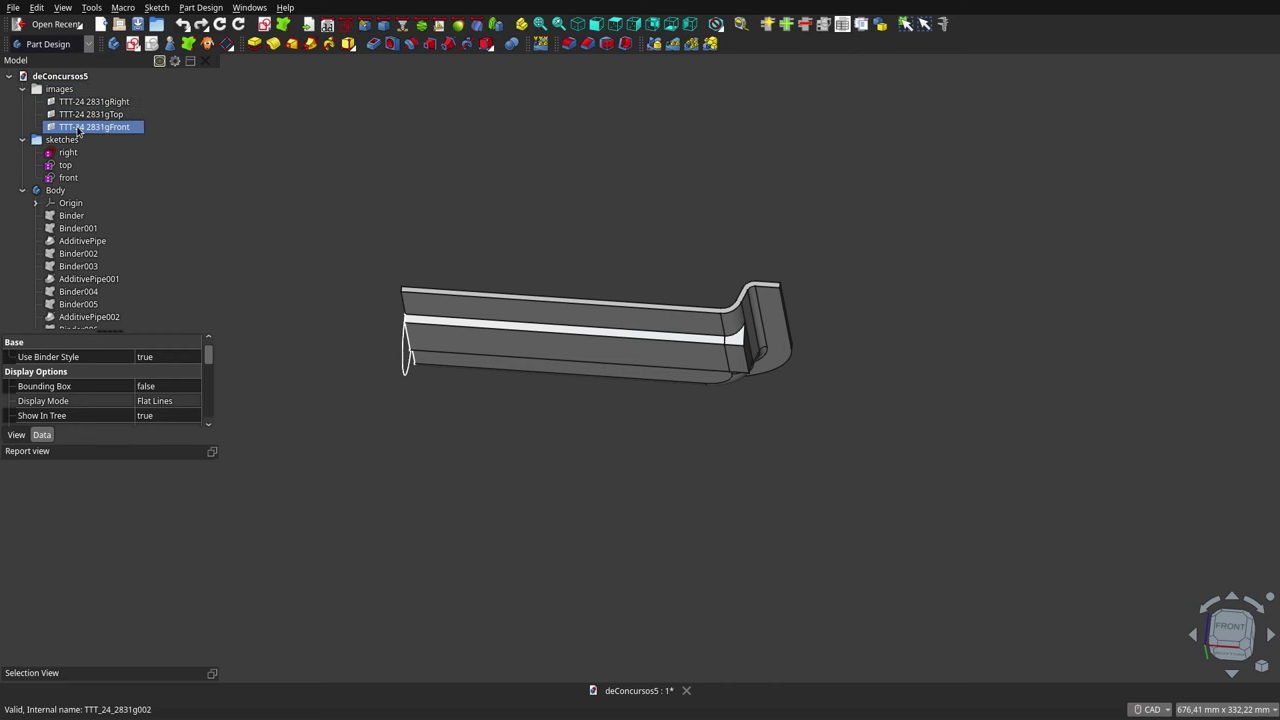
{"action": "left_click", "coordinate": [187, 154]}
{"action": "key", "text": "Up"}
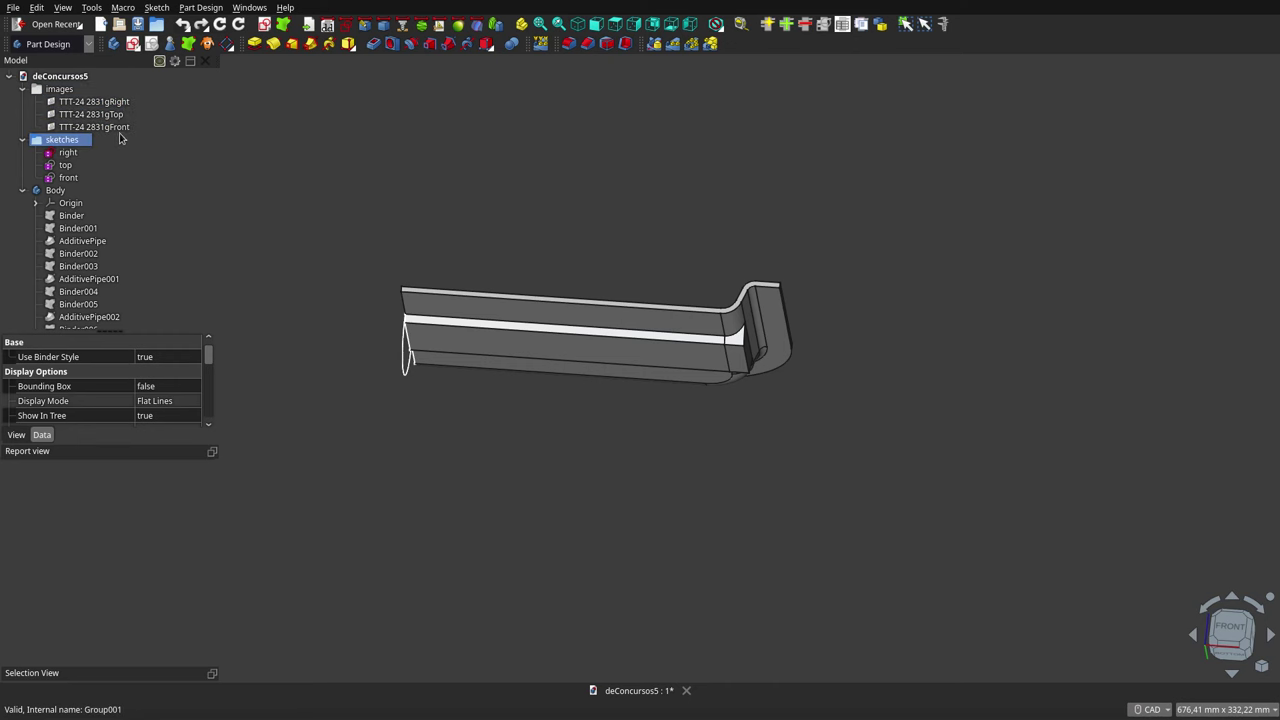
{"action": "key", "text": "Up"}
{"action": "key", "text": "space"}
Align the view onto the front drawing to compare the tray section, then hide the drawing.
{"action": "middle_click_drag", "start_coordinate": [562, 208], "coordinate": [558, 285]}
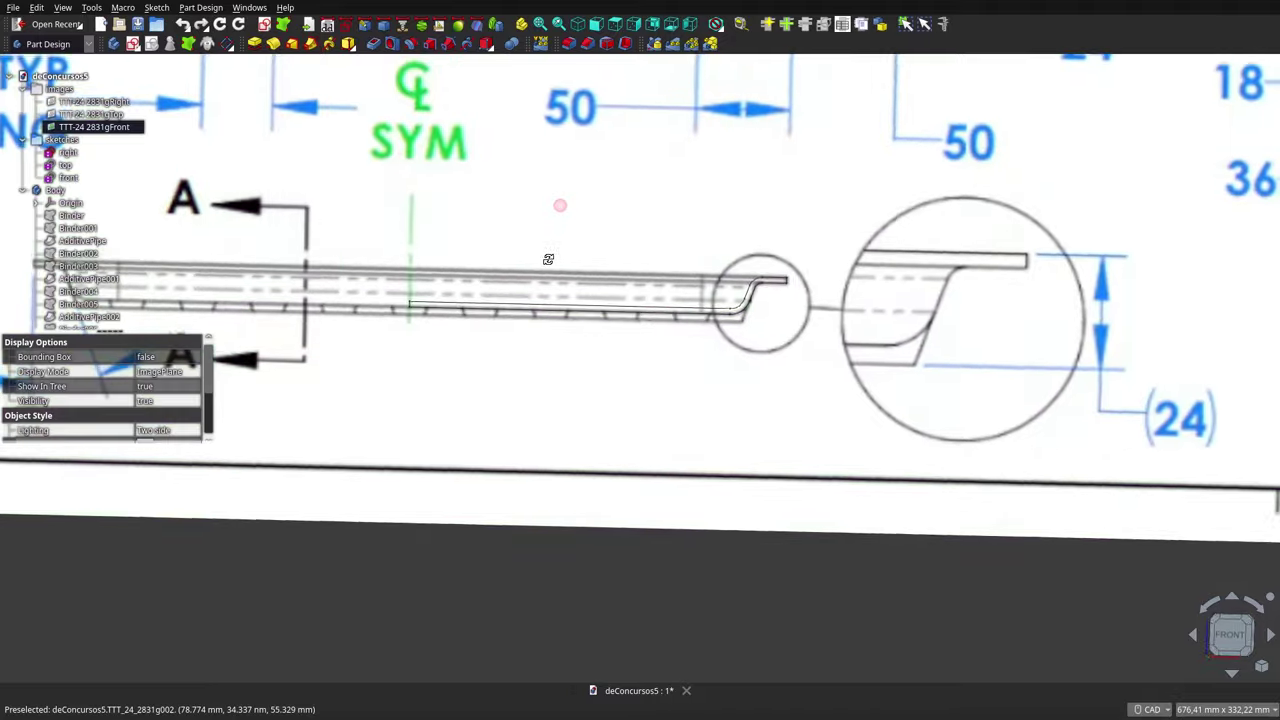
{"action": "middle_click_drag", "start_coordinate": [808, 314], "coordinate": [918, 324]}
{"action": "scroll", "coordinate": [690, 260], "scroll_direction": "down", "scroll_amount": 2}
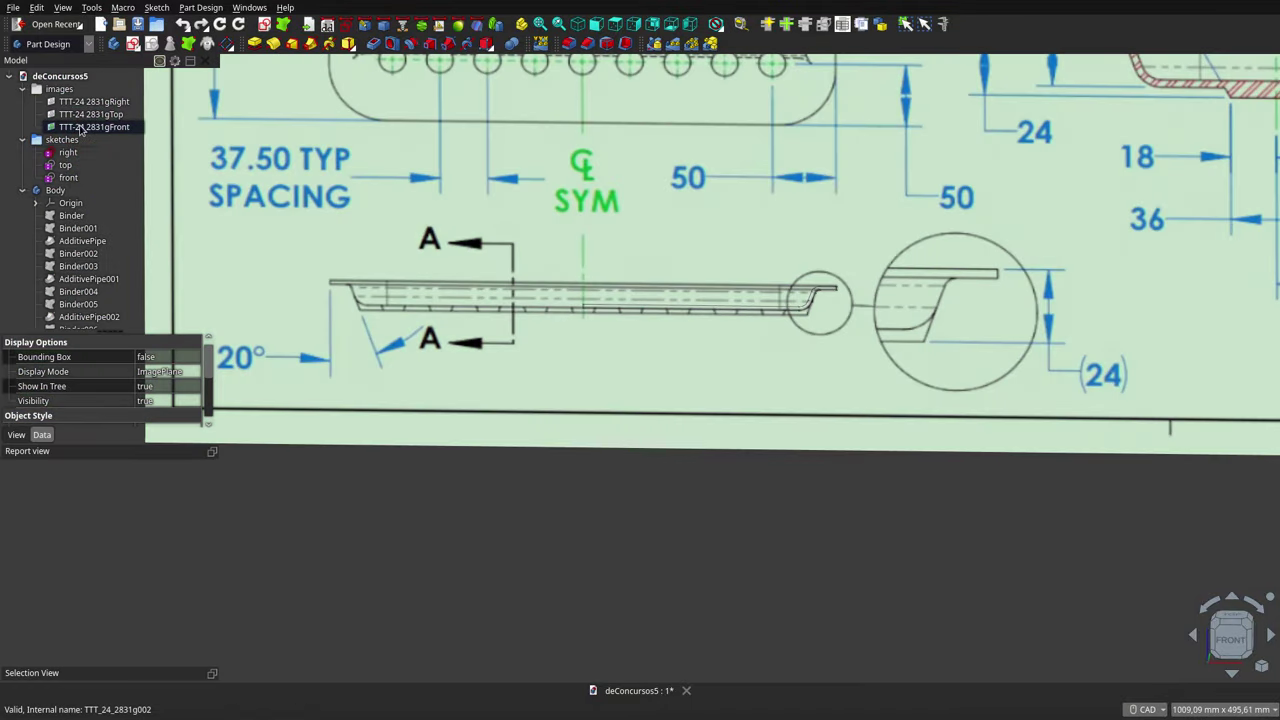
{"action": "key", "text": "space"}
{"action": "key", "text": "space"}
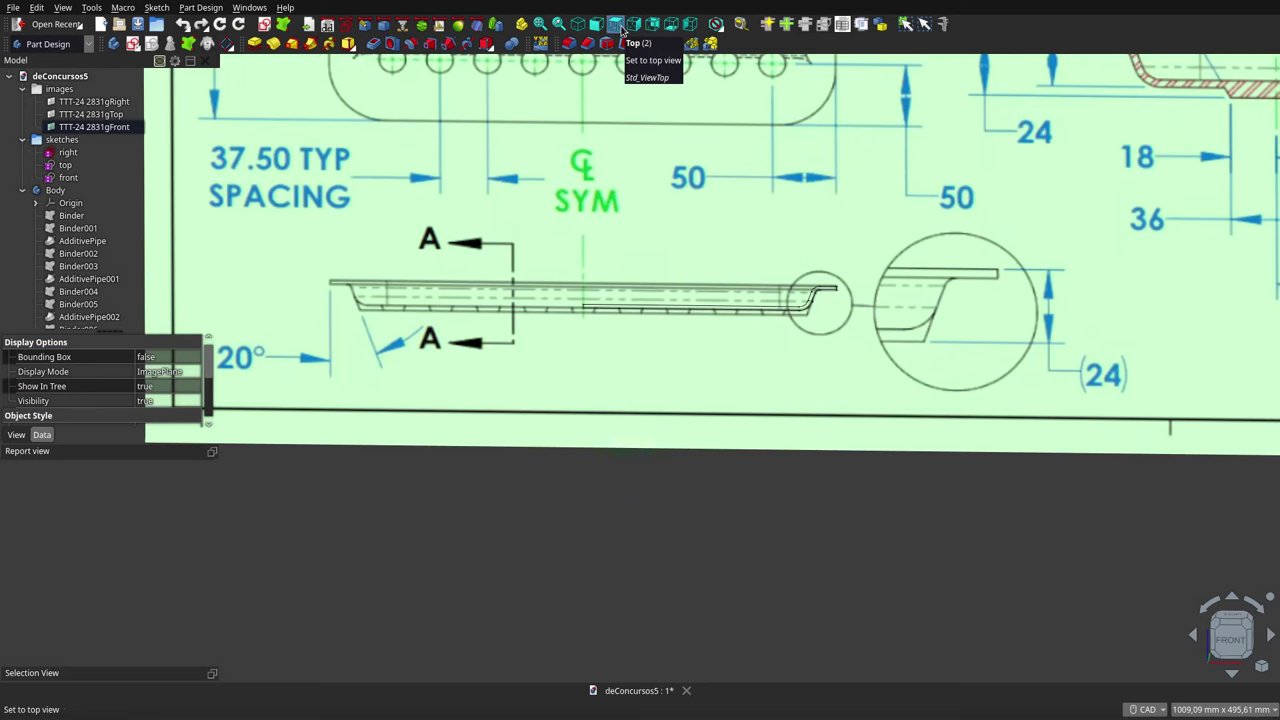
{"action": "left_click", "coordinate": [400, 100]}
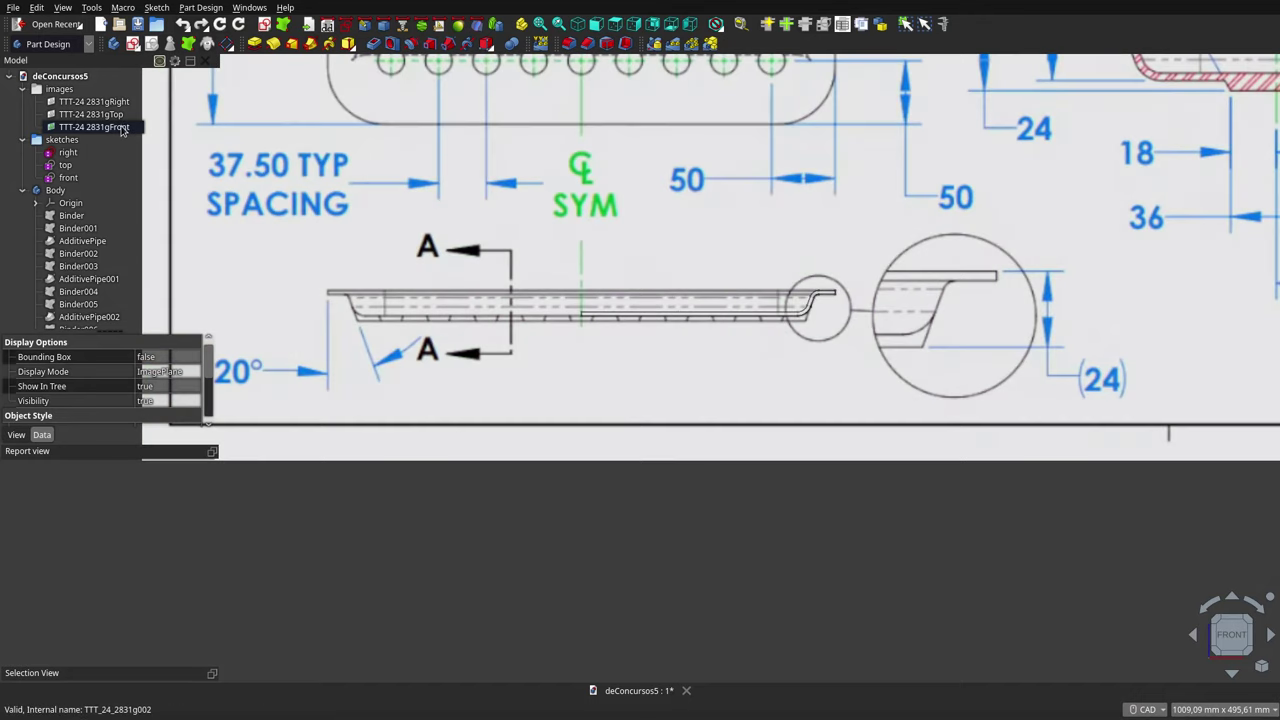
{"action": "key", "text": "space"}
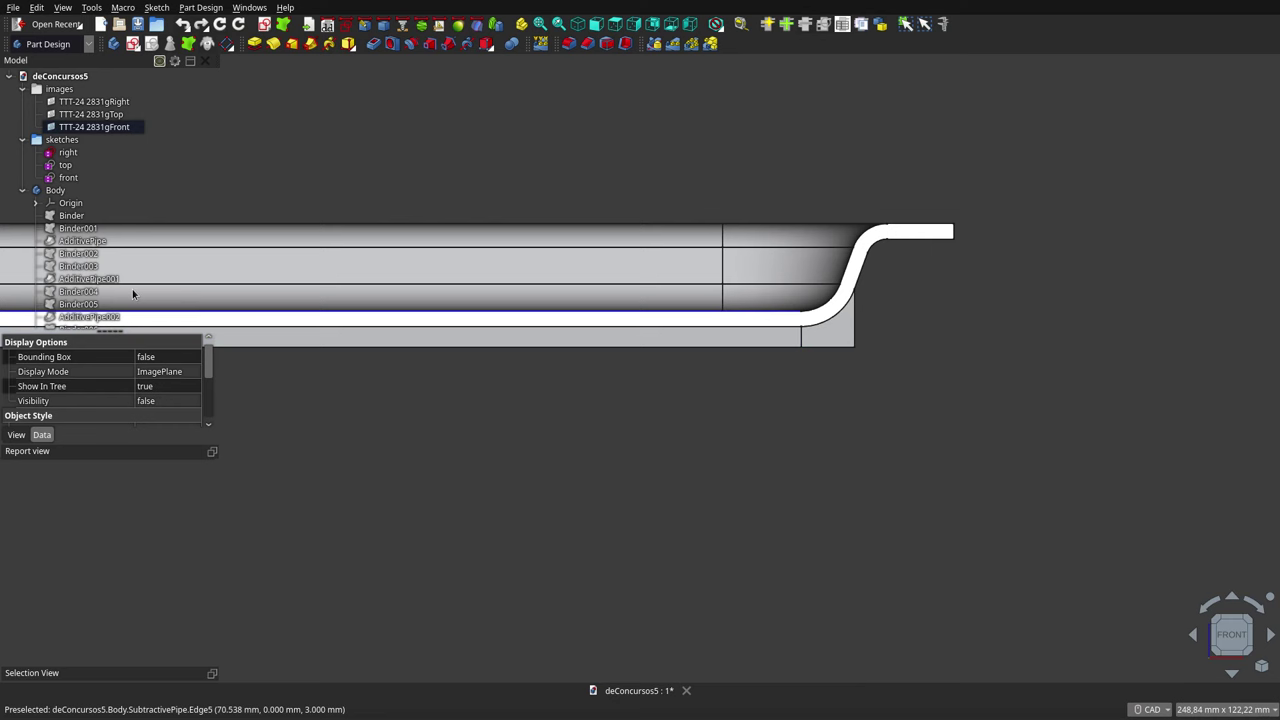
{"action": "scroll", "coordinate": [79, 270], "scroll_direction": "down", "scroll_amount": 3}
{"action": "scroll", "coordinate": [79, 270], "scroll_direction": "down", "scroll_amount": 1}
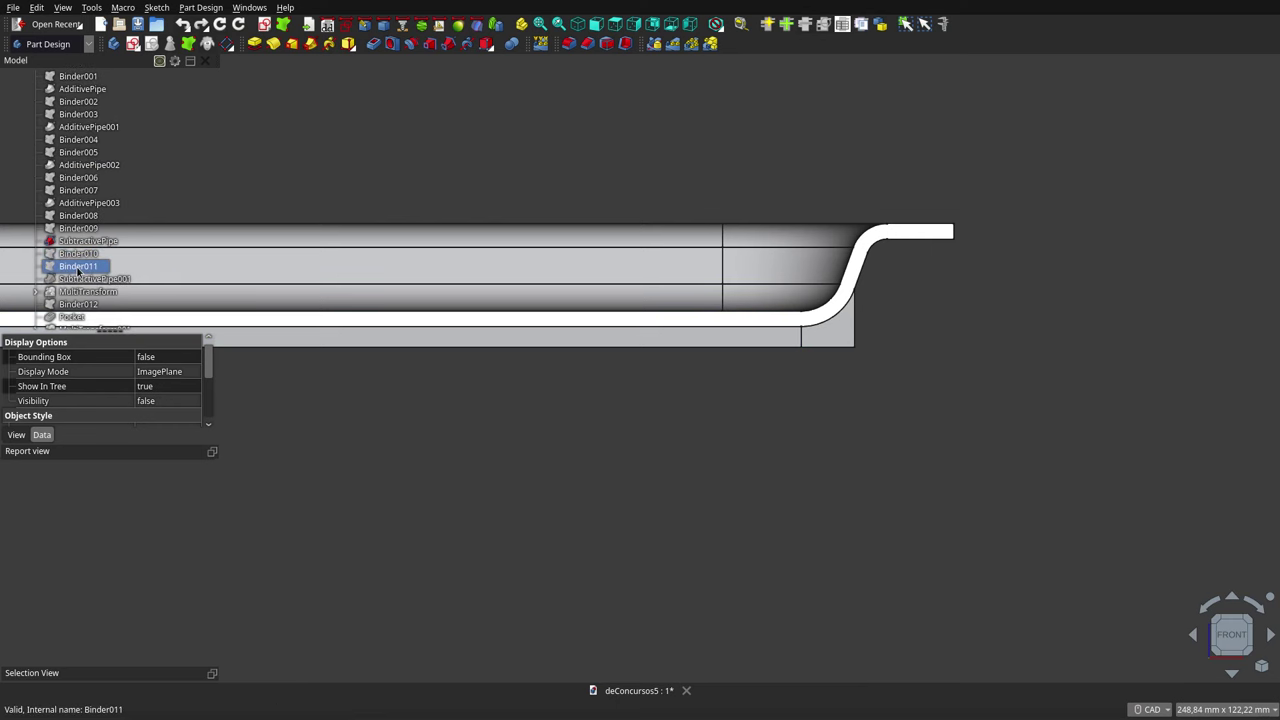
{"action": "left_click", "coordinate": [79, 270]}
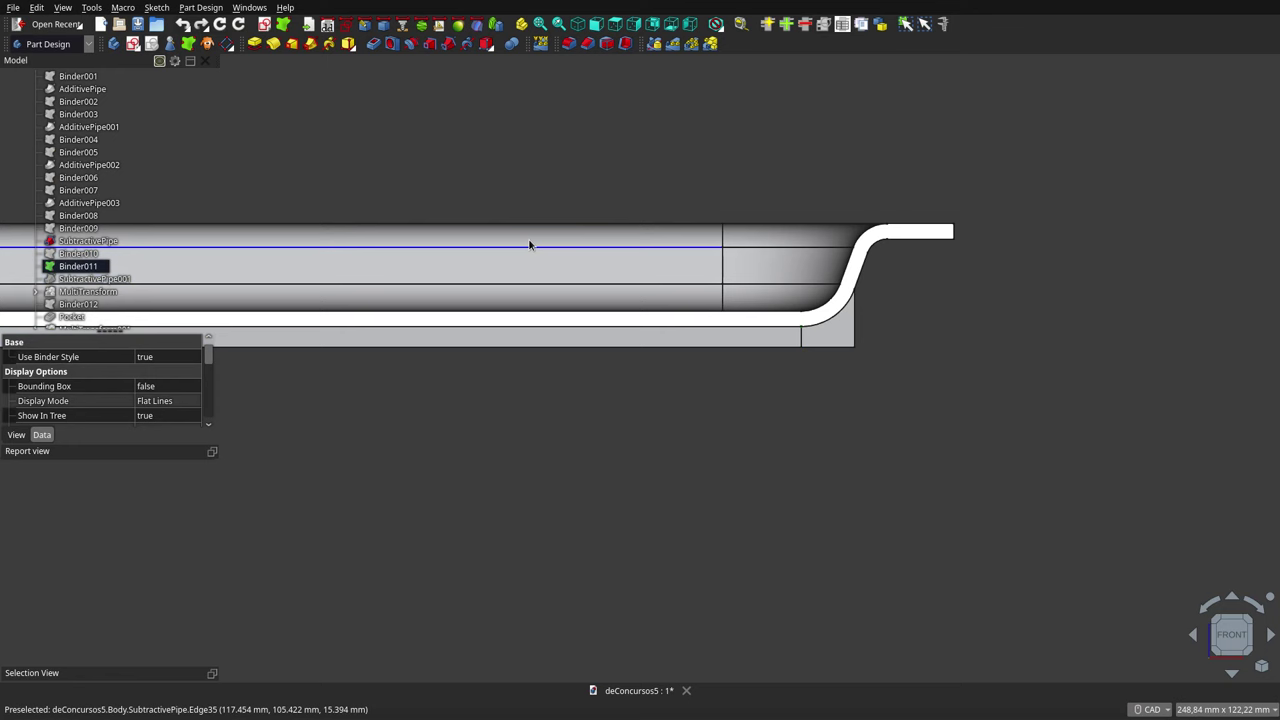
{"action": "scroll", "coordinate": [530, 245], "scroll_direction": "down", "scroll_amount": 5}
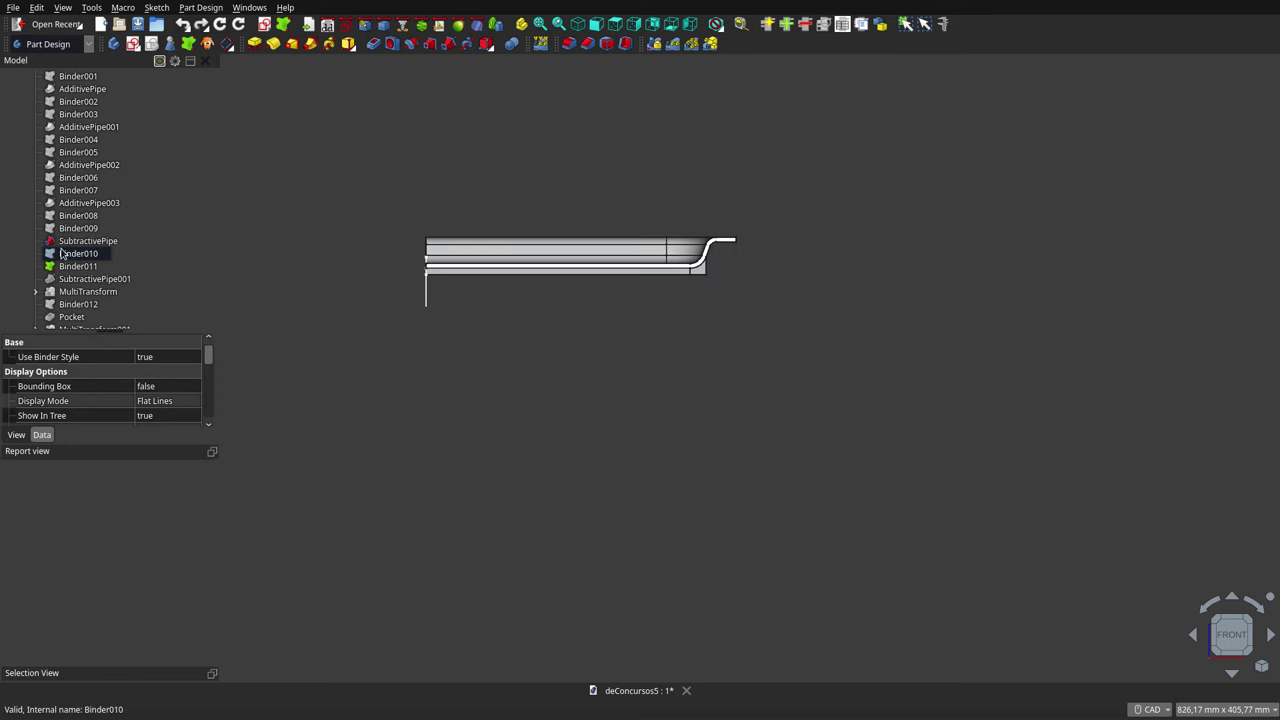
{"action": "scroll", "coordinate": [760, 268], "scroll_direction": "up", "scroll_amount": 3}
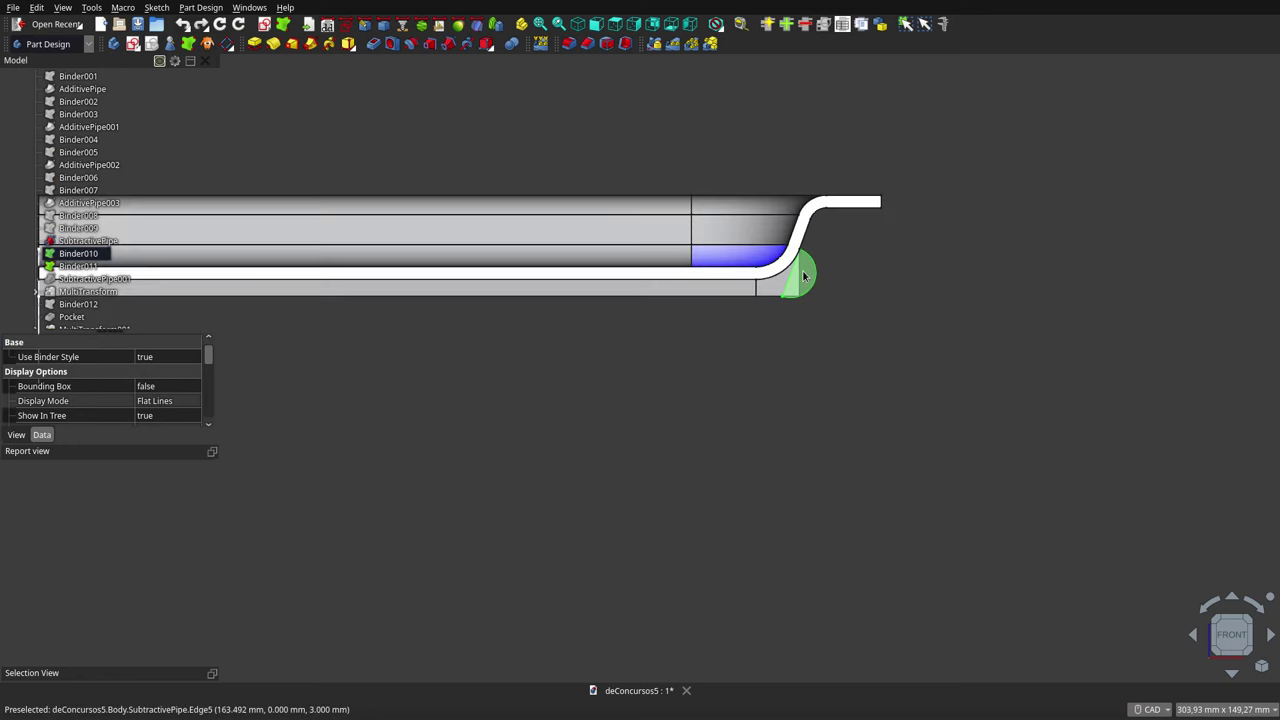
{"action": "scroll", "coordinate": [830, 282], "scroll_direction": "down", "scroll_amount": 2}
{"action": "scroll", "coordinate": [72, 165], "scroll_direction": "up", "scroll_amount": 4}
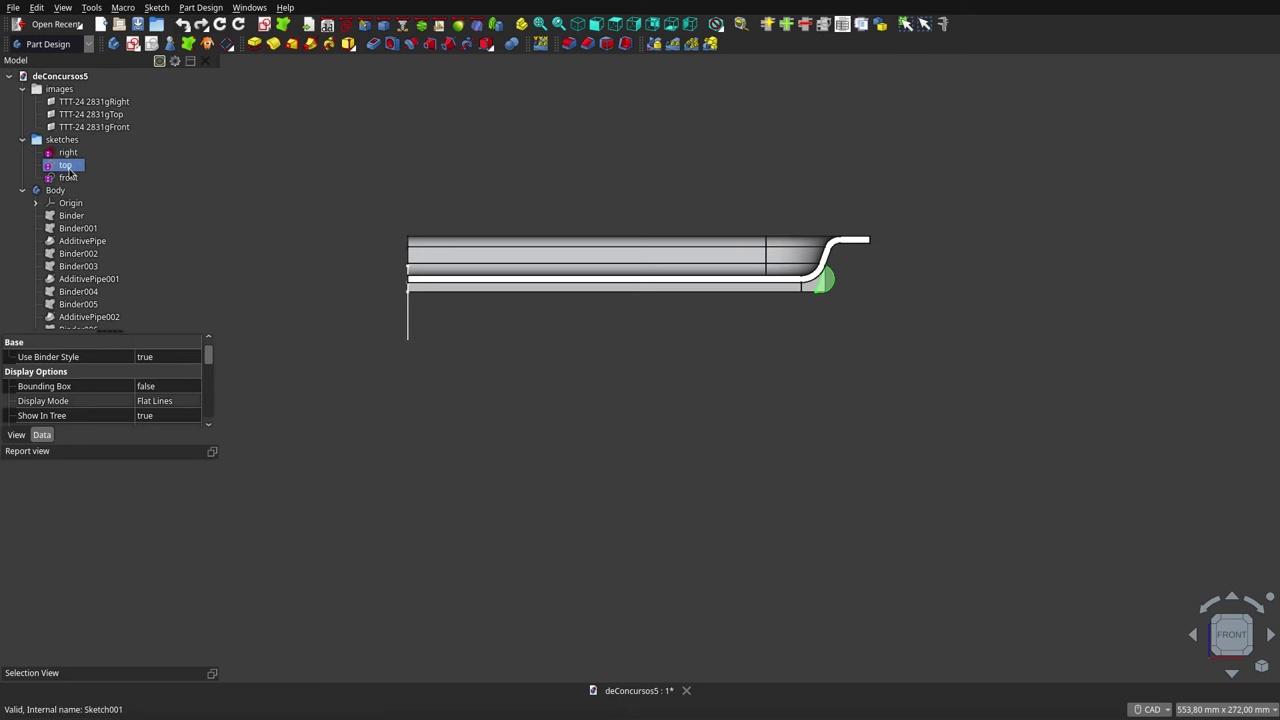
{"action": "left_click", "coordinate": [66, 165]}
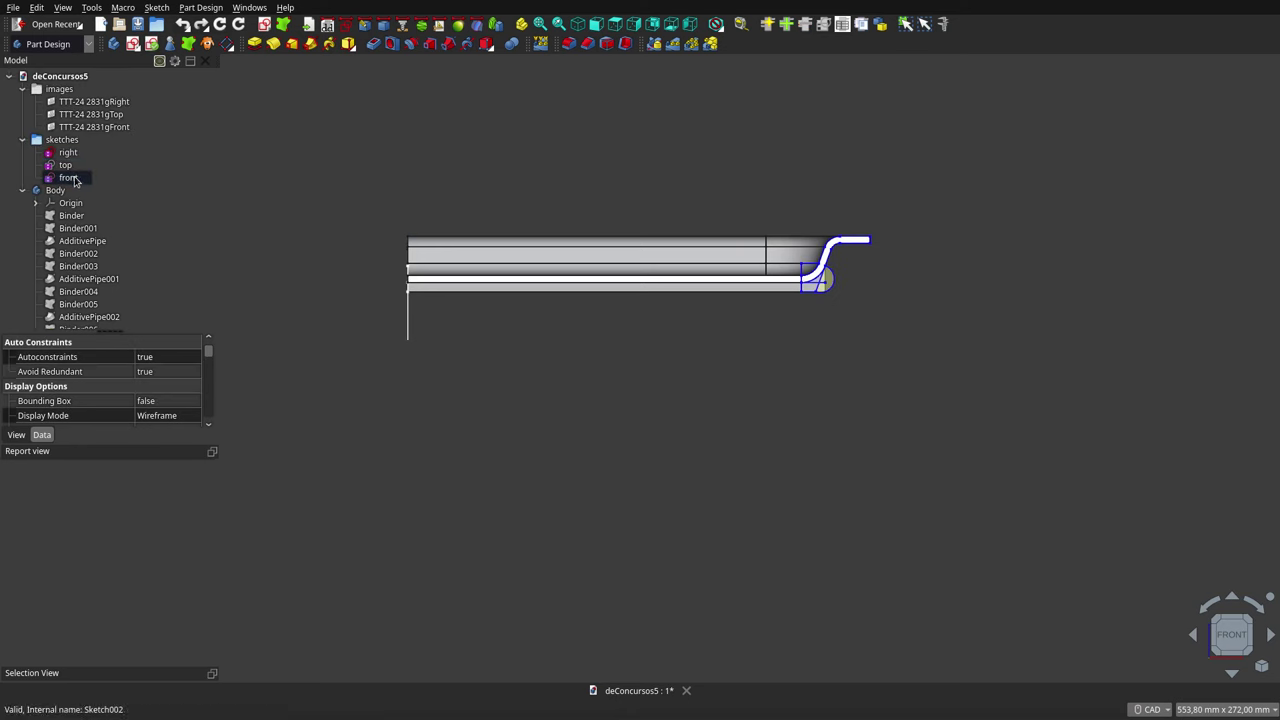
{"action": "scroll", "coordinate": [731, 251], "scroll_direction": "up", "scroll_amount": 4}
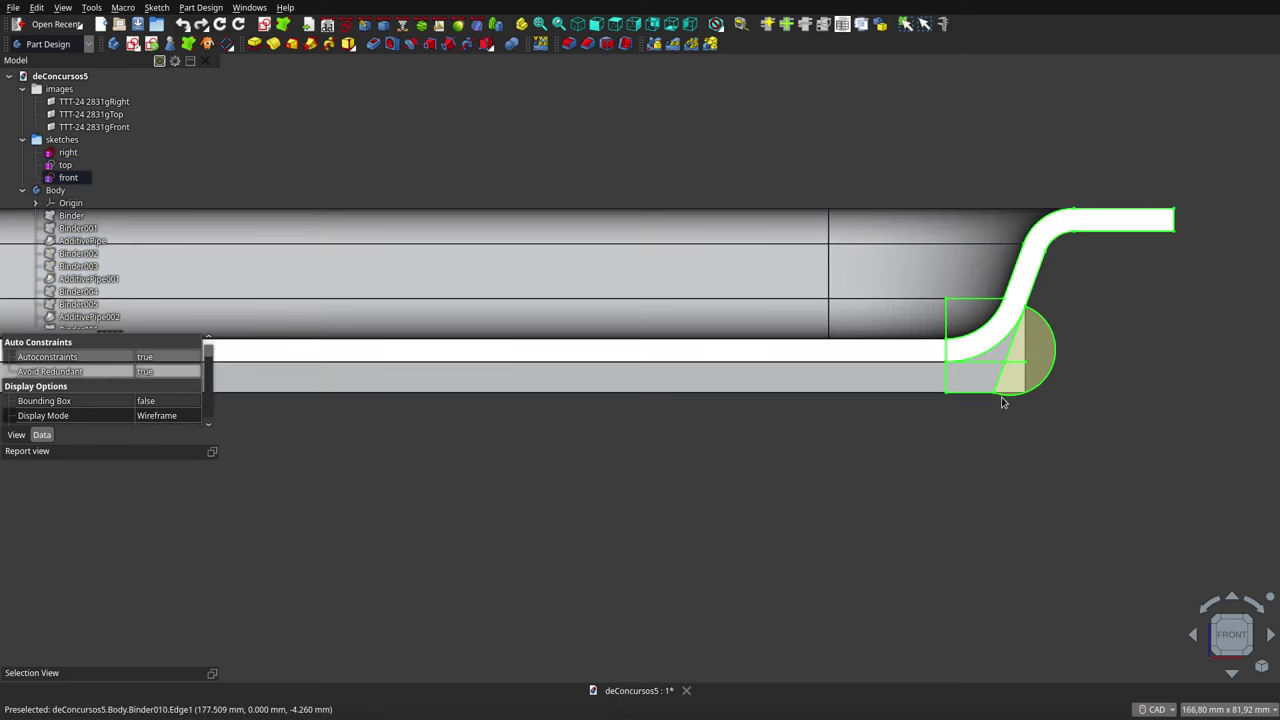
{"action": "scroll", "coordinate": [1018, 366], "scroll_direction": "down", "scroll_amount": 2}
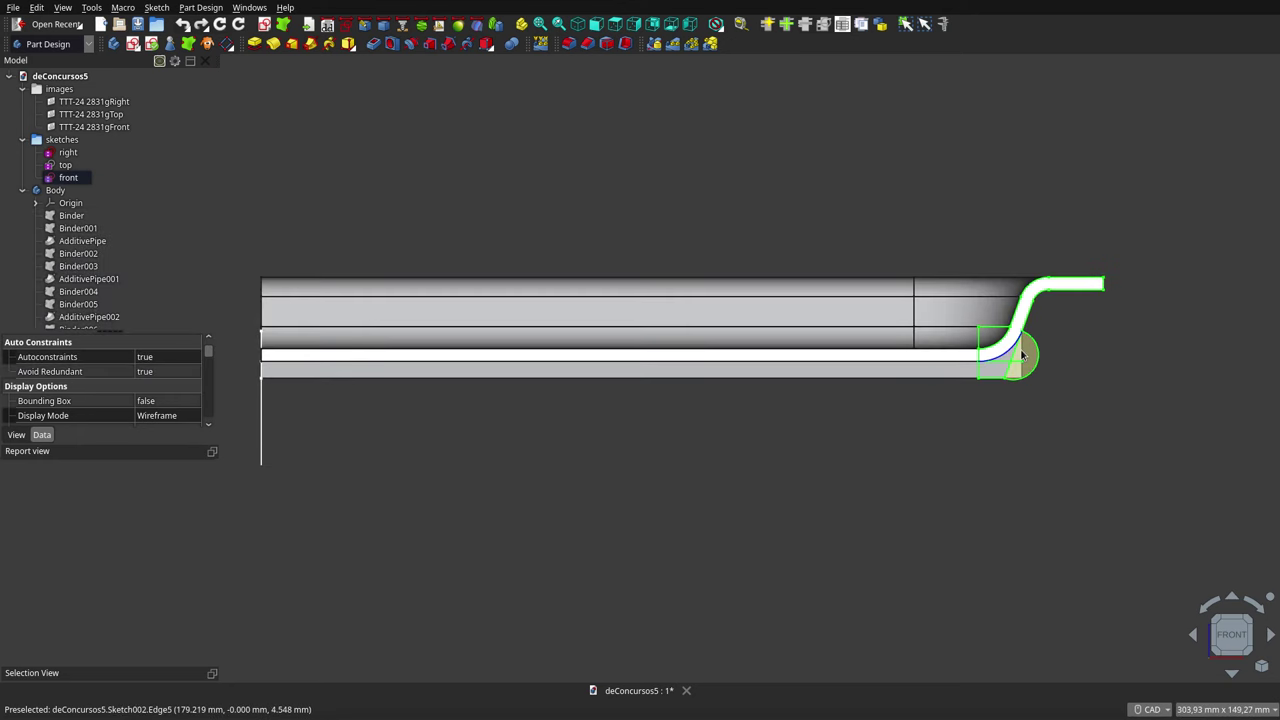
{"action": "middle_click_drag", "start_coordinate": [1022, 355], "coordinate": [1030, 360]}
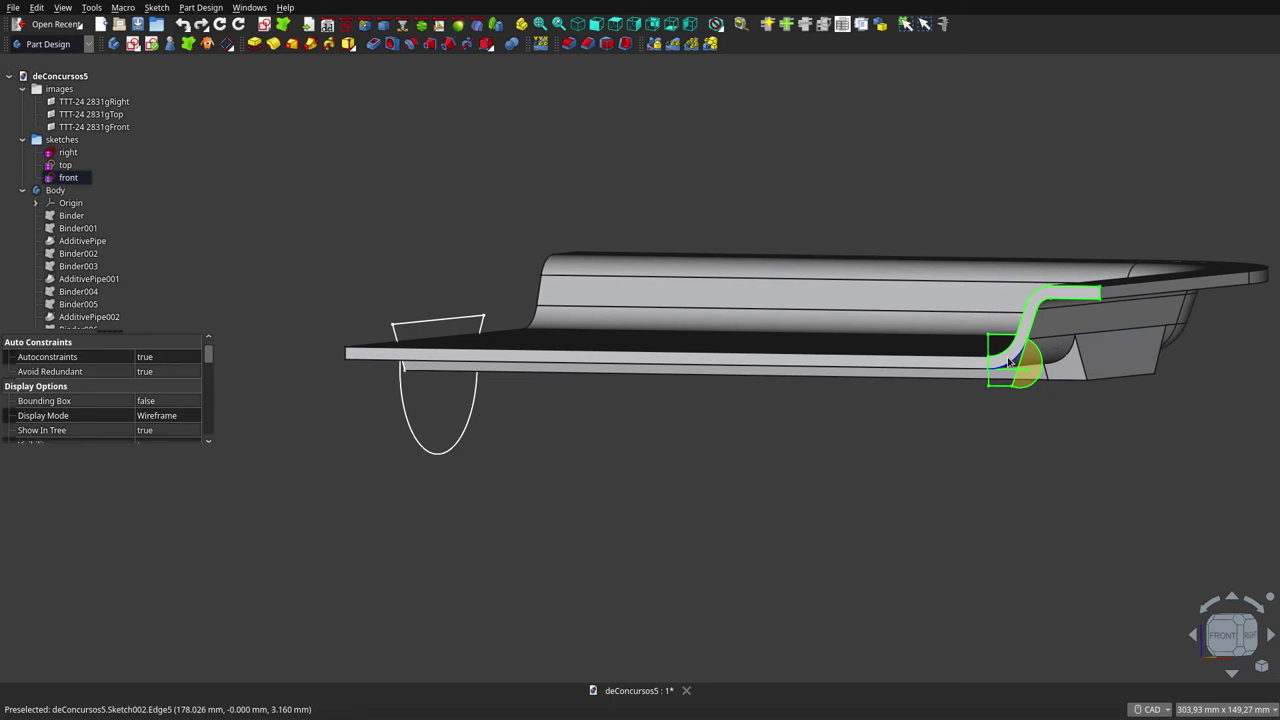
Hide the SubtractivePipe solid, leaving the sketch profiles in view.
{"action": "scroll", "coordinate": [85, 260], "scroll_direction": "down", "scroll_amount": 3}
{"action": "left_click", "coordinate": [85, 291]}
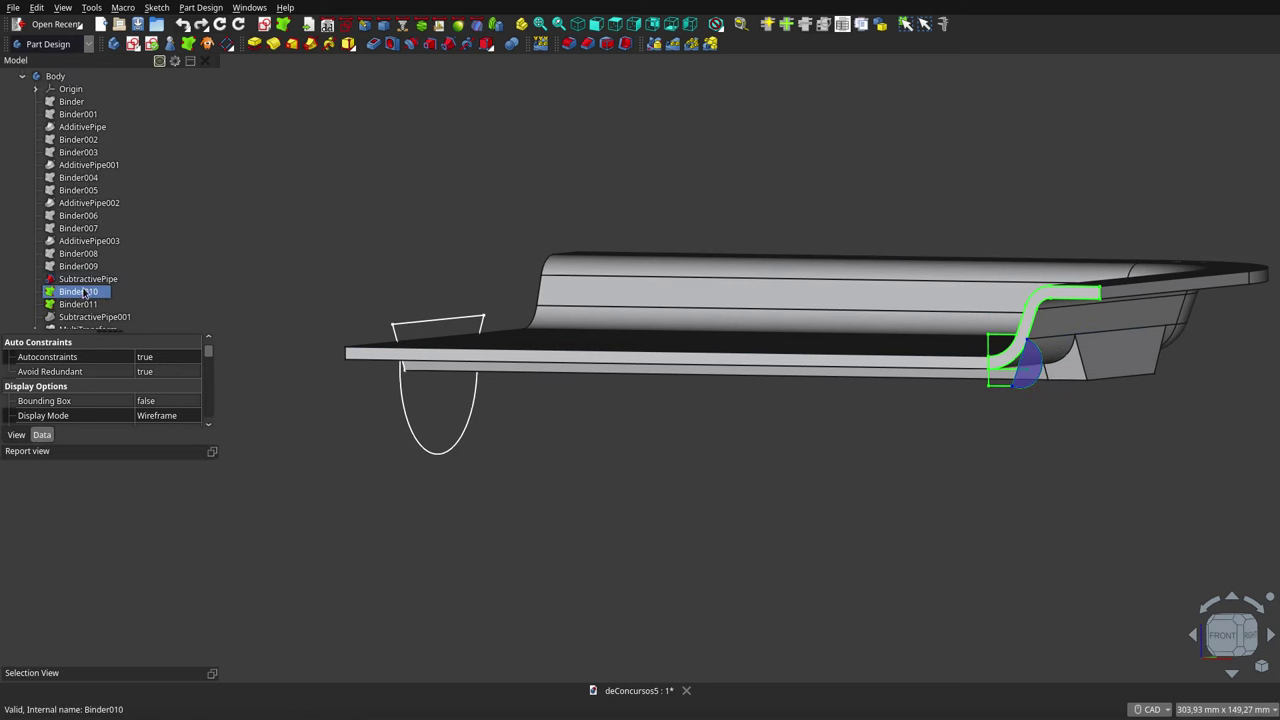
{"action": "left_click", "coordinate": [85, 282]}
{"action": "left_click", "coordinate": [85, 281]}
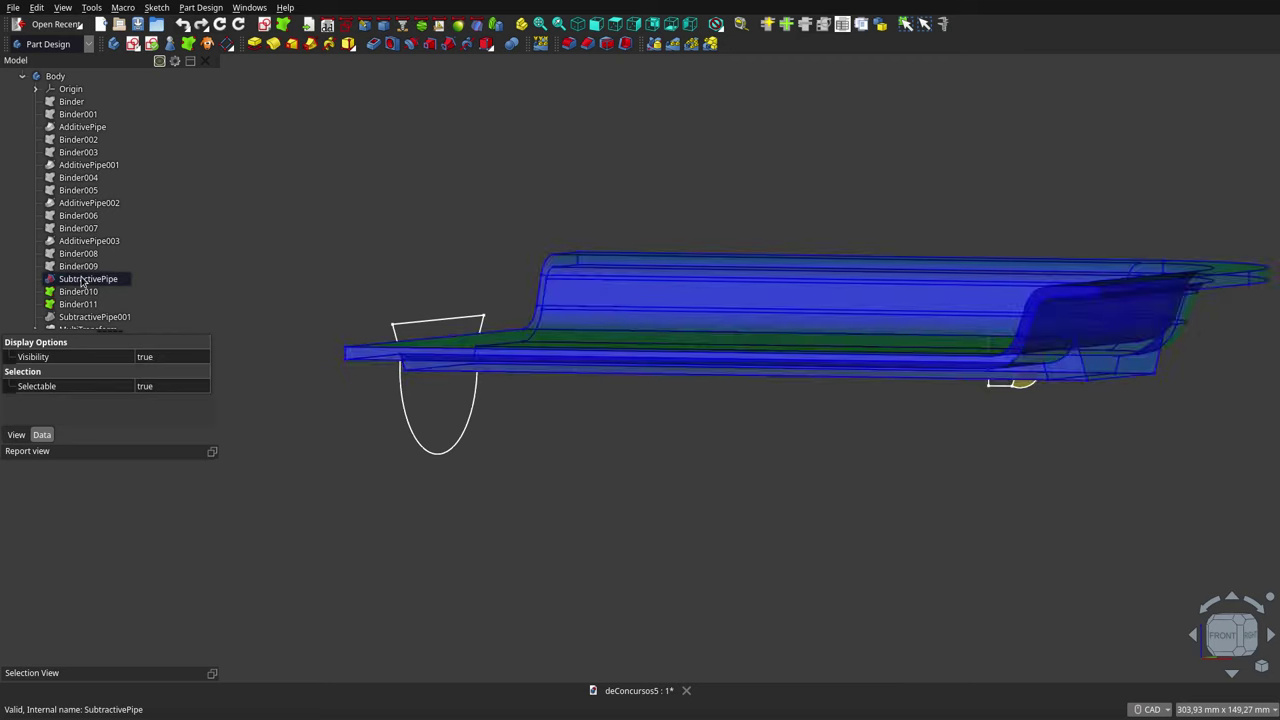
{"action": "key", "text": "space"}
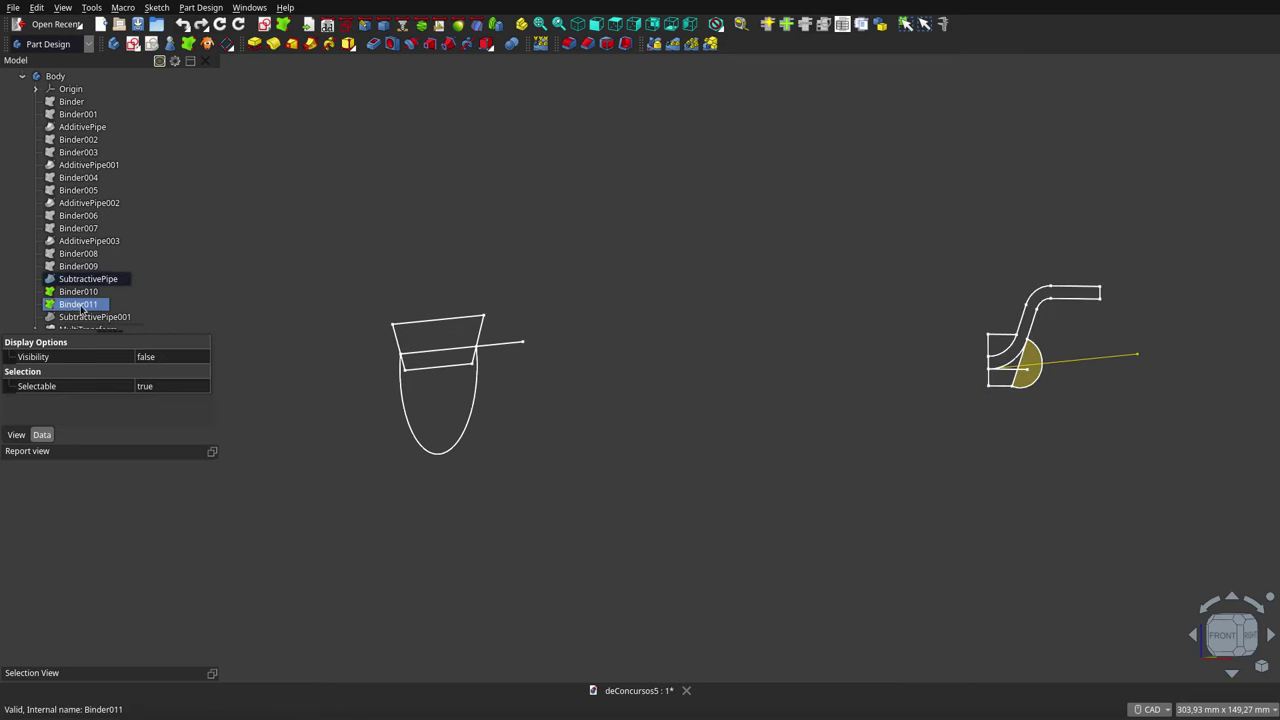
{"action": "middle_click_drag", "start_coordinate": [309, 254], "coordinate": [391, 265]}
{"action": "scroll", "coordinate": [487, 274], "scroll_direction": "down", "scroll_amount": 3}
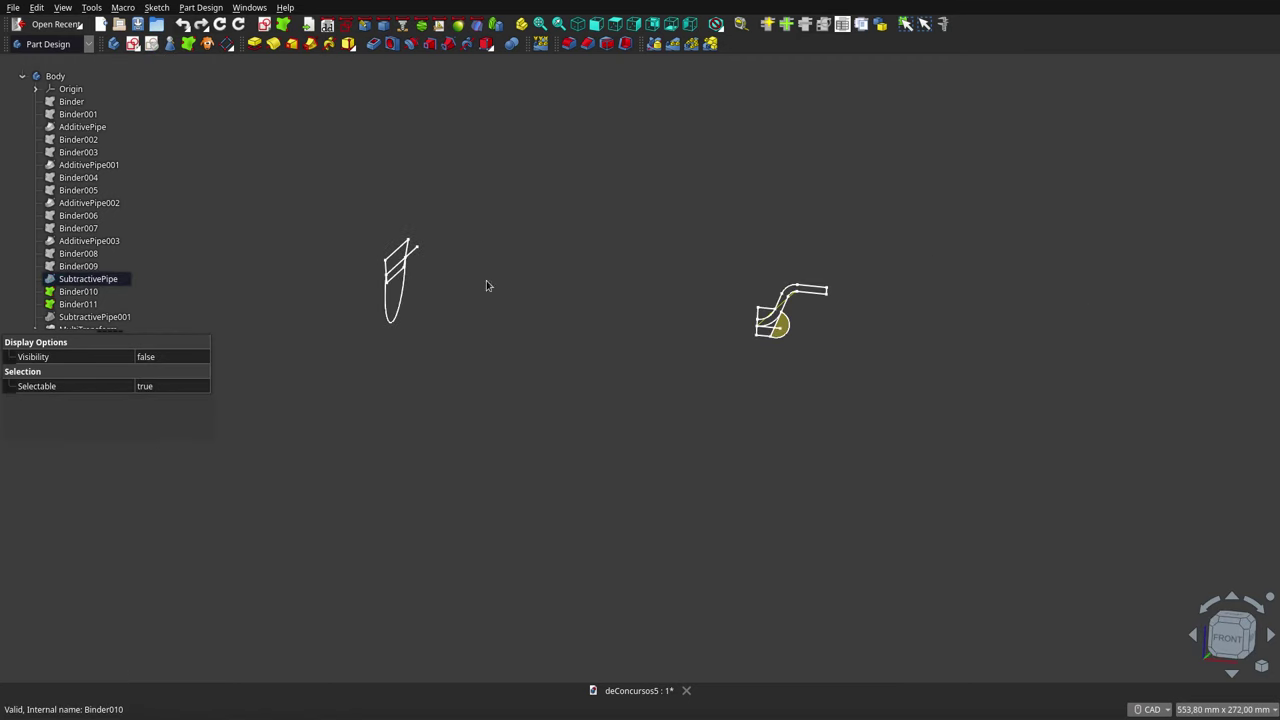
{"action": "scroll", "coordinate": [126, 280], "scroll_direction": "down", "scroll_amount": 2}
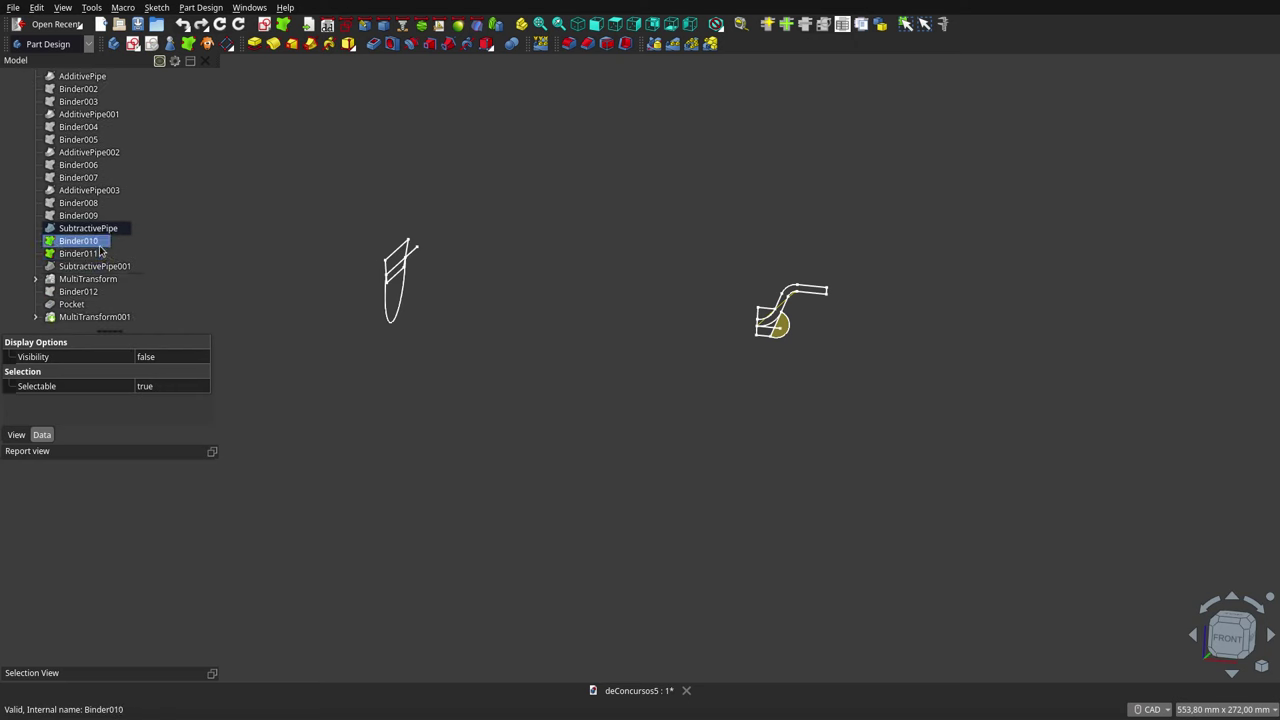
Show the MultiTransform solid and orbit the model to inspect the tray.
{"action": "left_click", "coordinate": [105, 265]}
{"action": "key", "text": "Down"}
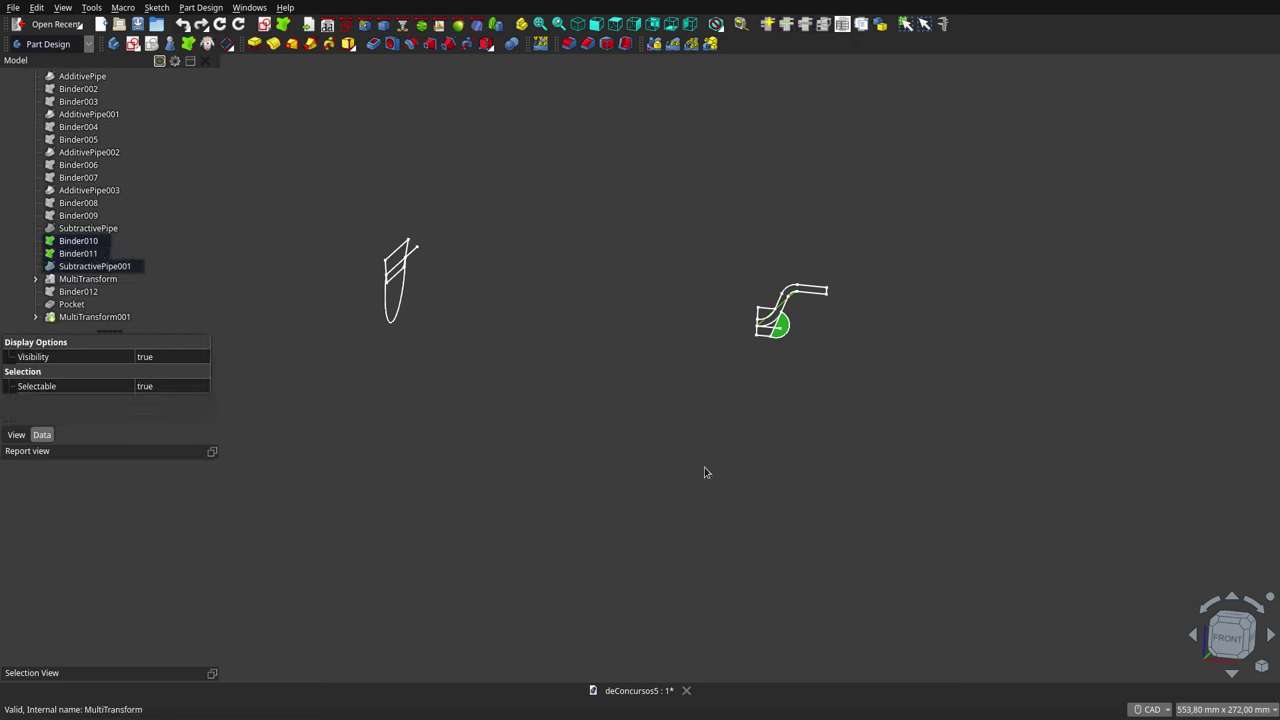
{"action": "key", "text": "space"}
{"action": "left_click", "coordinate": [704, 467]}
{"action": "mouse_move", "coordinate": [704, 467]}
{"action": "middle_mouse_down"}
{"action": "mouse_move", "coordinate": [738, 424]}
{"action": "mouse_move", "coordinate": [574, 360]}
{"action": "mouse_move", "coordinate": [855, 499]}
{"action": "middle_mouse_up"}
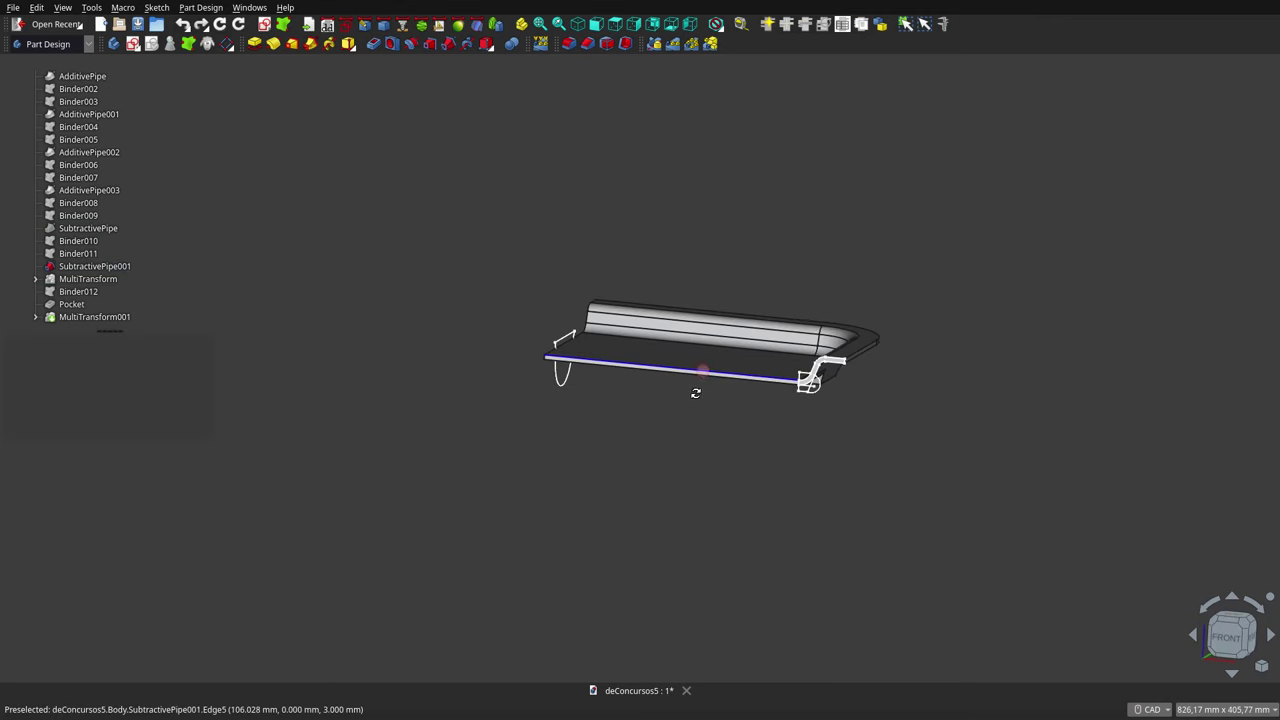
Show the MultiTransform result and orbit the tray from below to a flatter view.
{"action": "mouse_move", "coordinate": [694, 391]}
{"action": "middle_mouse_down"}
{"action": "mouse_move", "coordinate": [691, 457]}
{"action": "mouse_move", "coordinate": [771, 511]}
{"action": "mouse_move", "coordinate": [771, 534]}
{"action": "mouse_move", "coordinate": [736, 422]}
{"action": "middle_mouse_up"}
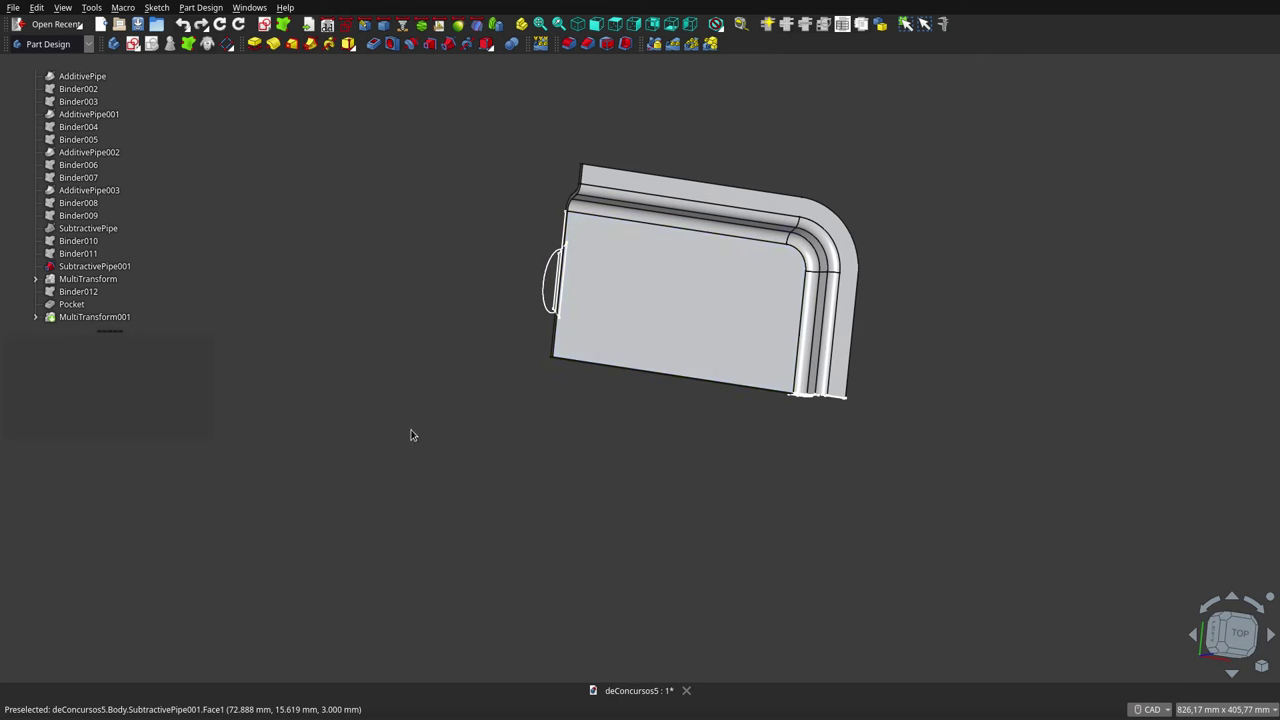
{"action": "left_click", "coordinate": [89, 279]}
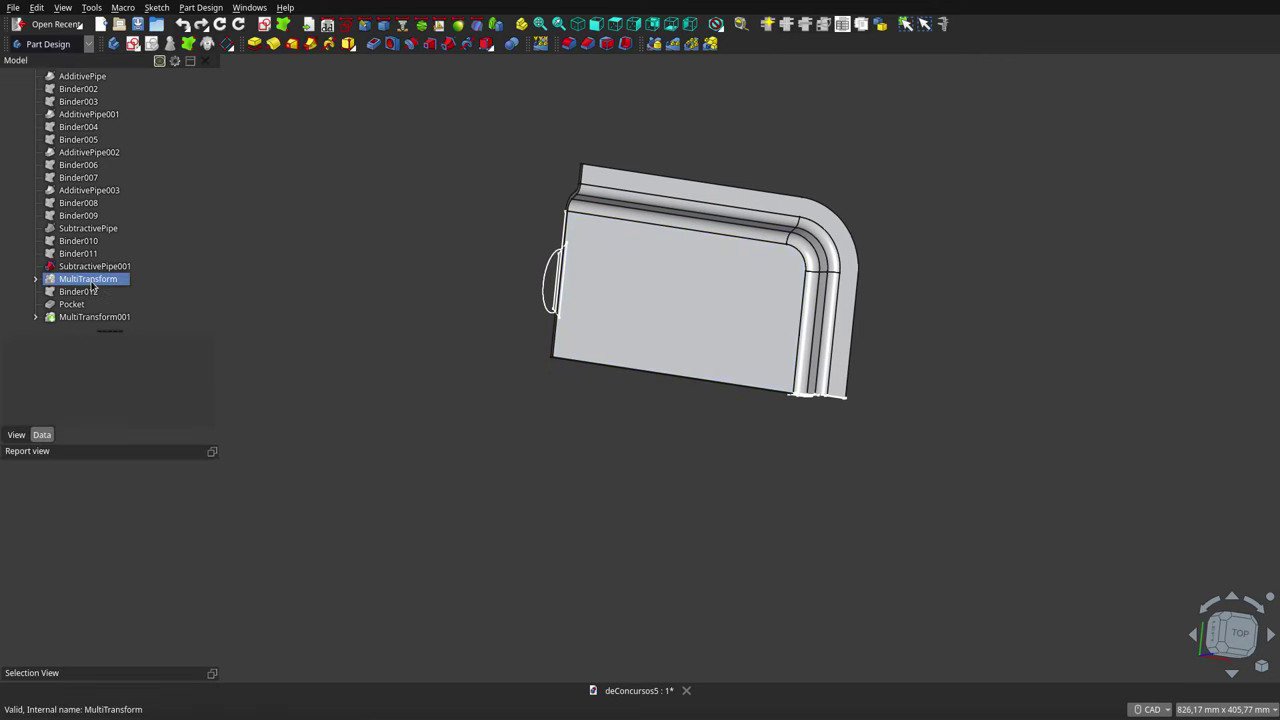
{"action": "key", "text": "space"}
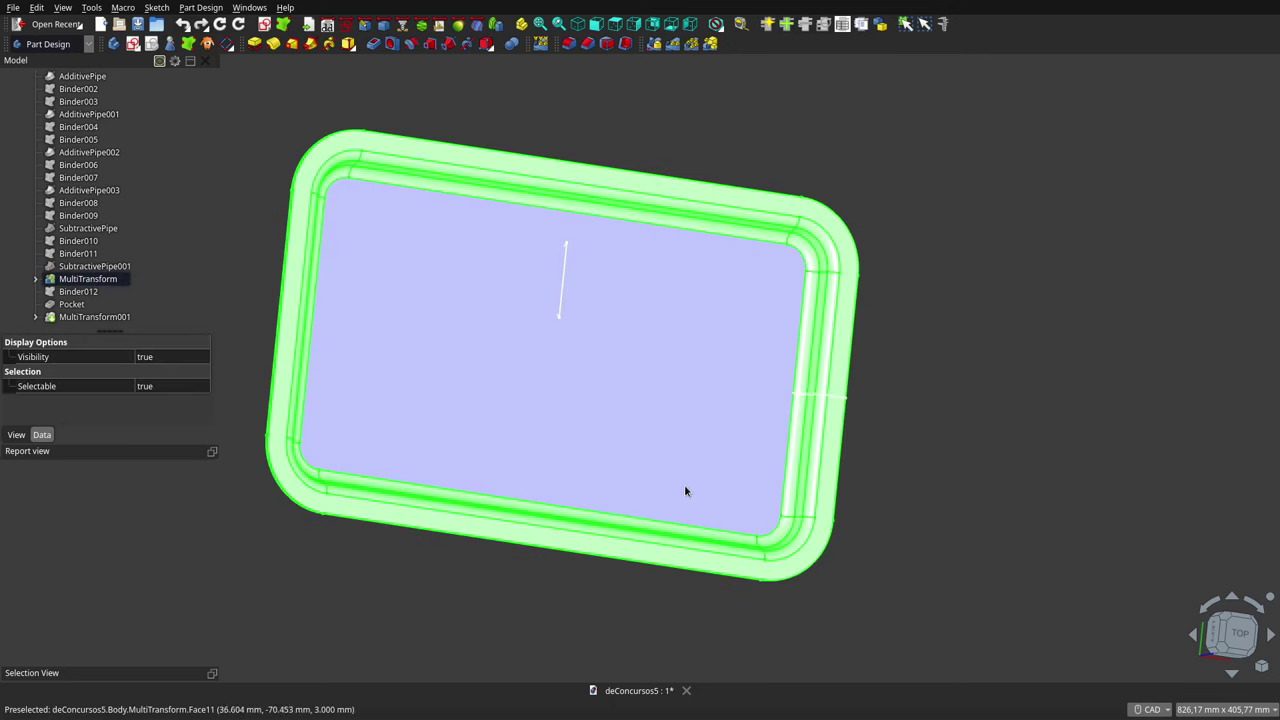
{"action": "scroll", "coordinate": [920, 306], "scroll_direction": "down", "scroll_amount": 3}
{"action": "left_click", "coordinate": [747, 497]}
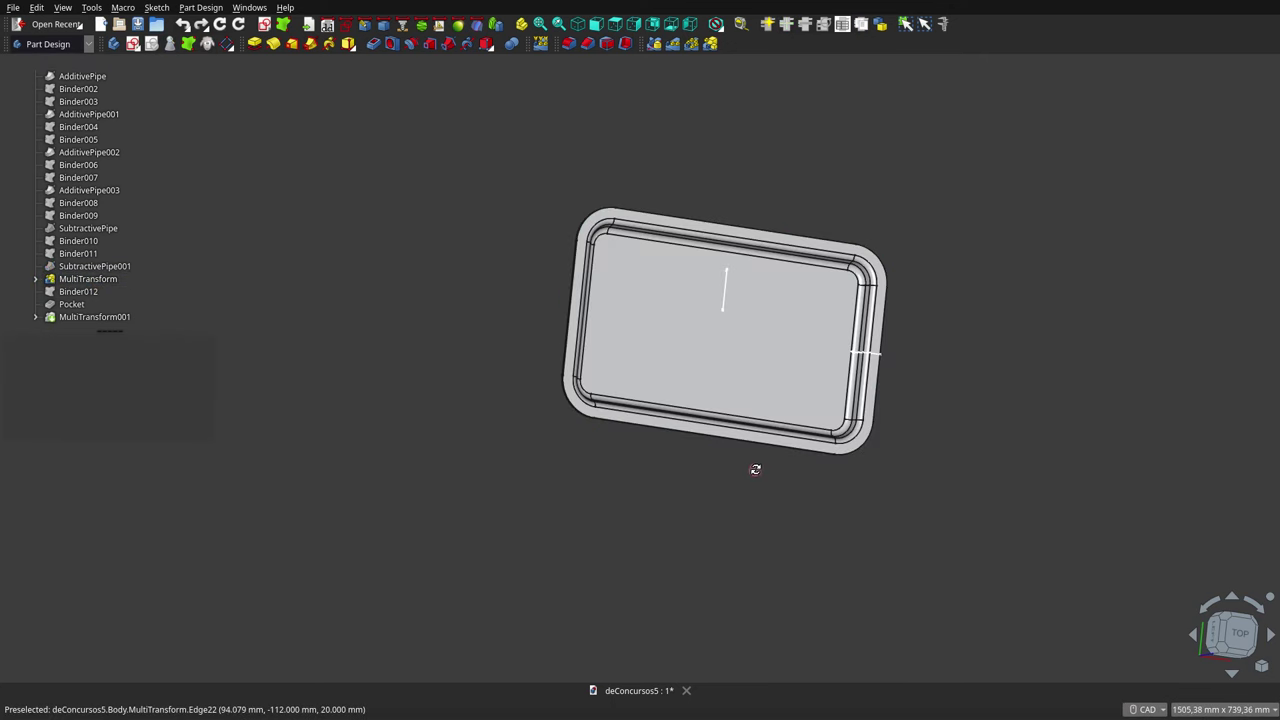
{"action": "mouse_move", "coordinate": [755, 469]}
{"action": "middle_mouse_down"}
{"action": "mouse_move", "coordinate": [700, 269]}
{"action": "mouse_move", "coordinate": [713, 191]}
{"action": "mouse_move", "coordinate": [671, 331]}
{"action": "mouse_move", "coordinate": [694, 452]}
{"action": "mouse_move", "coordinate": [728, 466]}
{"action": "mouse_move", "coordinate": [712, 491]}
{"action": "middle_mouse_up"}
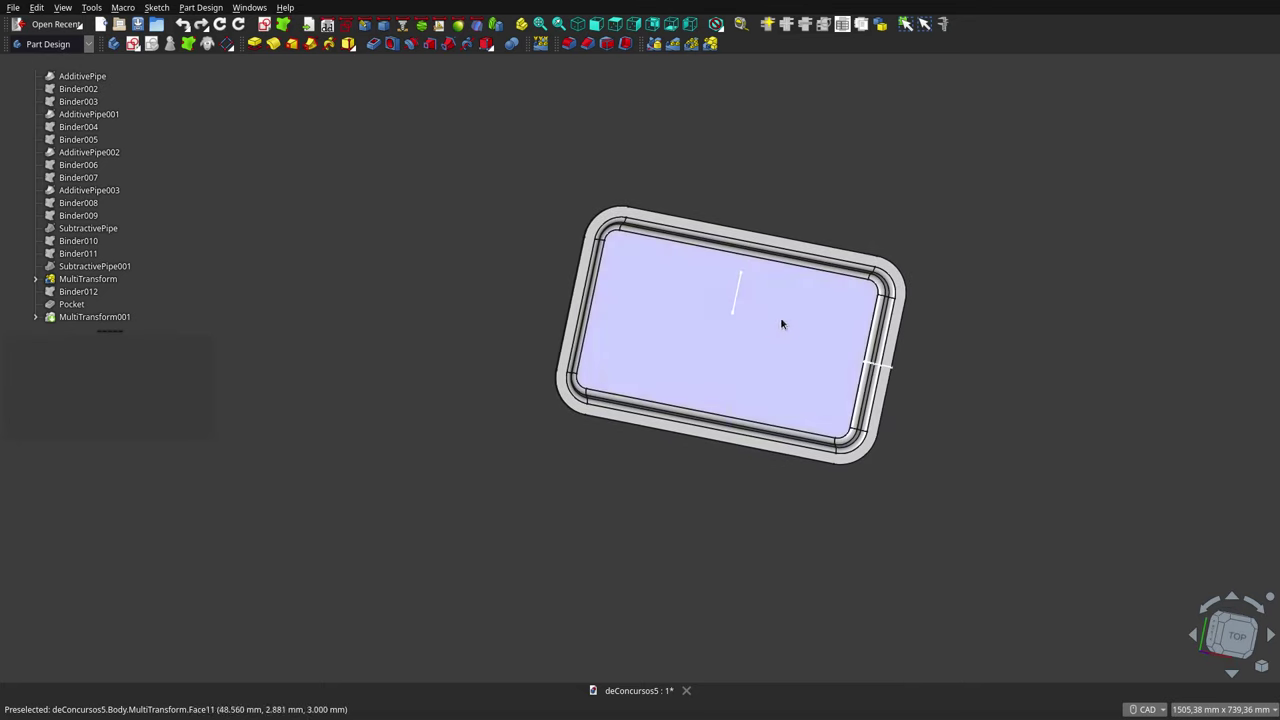
{"action": "mouse_move", "coordinate": [591, 521]}
{"action": "middle_mouse_down"}
{"action": "mouse_move", "coordinate": [631, 543]}
{"action": "mouse_move", "coordinate": [594, 564]}
{"action": "mouse_move", "coordinate": [554, 549]}
{"action": "mouse_move", "coordinate": [529, 517]}
{"action": "middle_mouse_up"}
Switch to the Top view and hide the MultiTransform tray.
{"action": "left_click", "coordinate": [106, 283]}
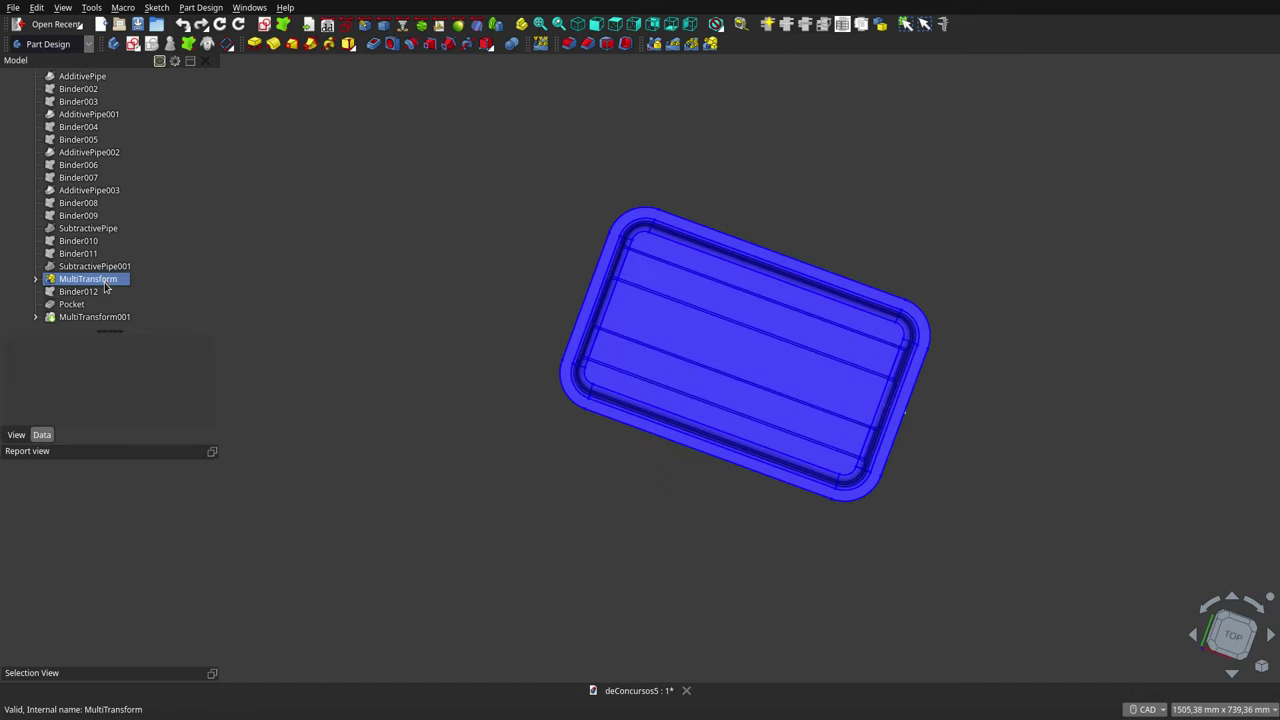
{"action": "left_click", "coordinate": [104, 285]}
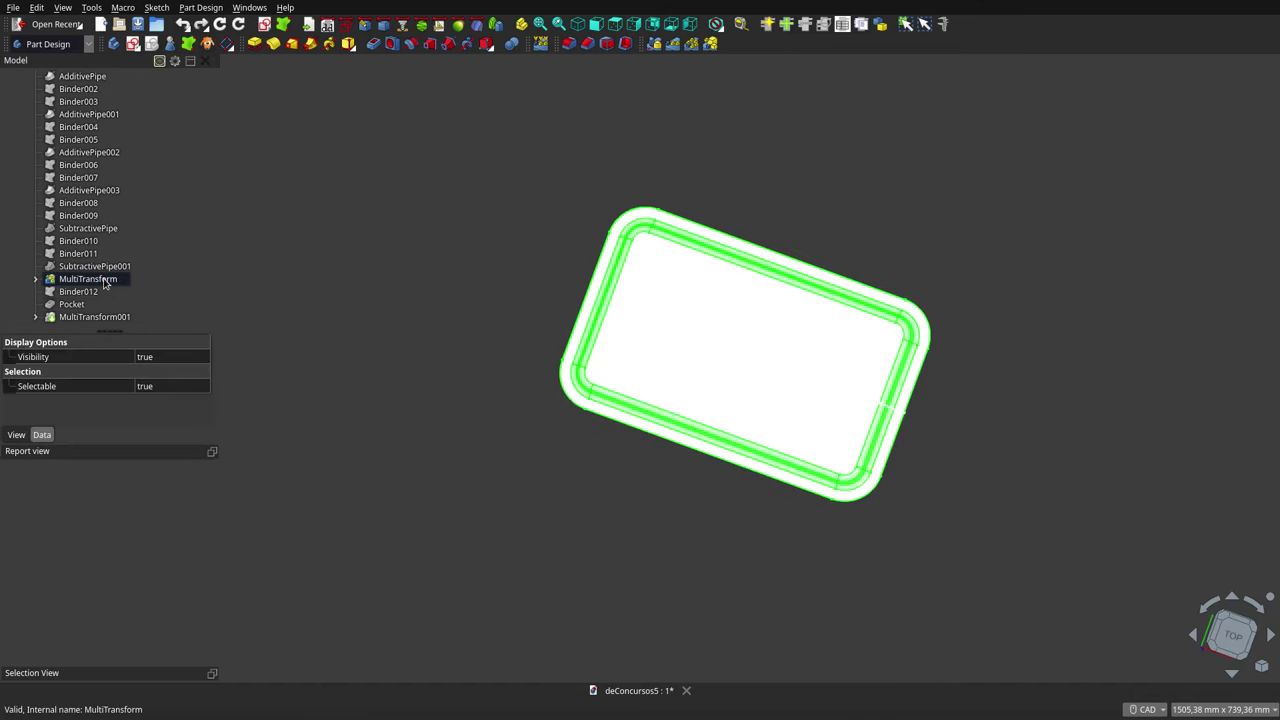
{"action": "left_click", "coordinate": [614, 23]}
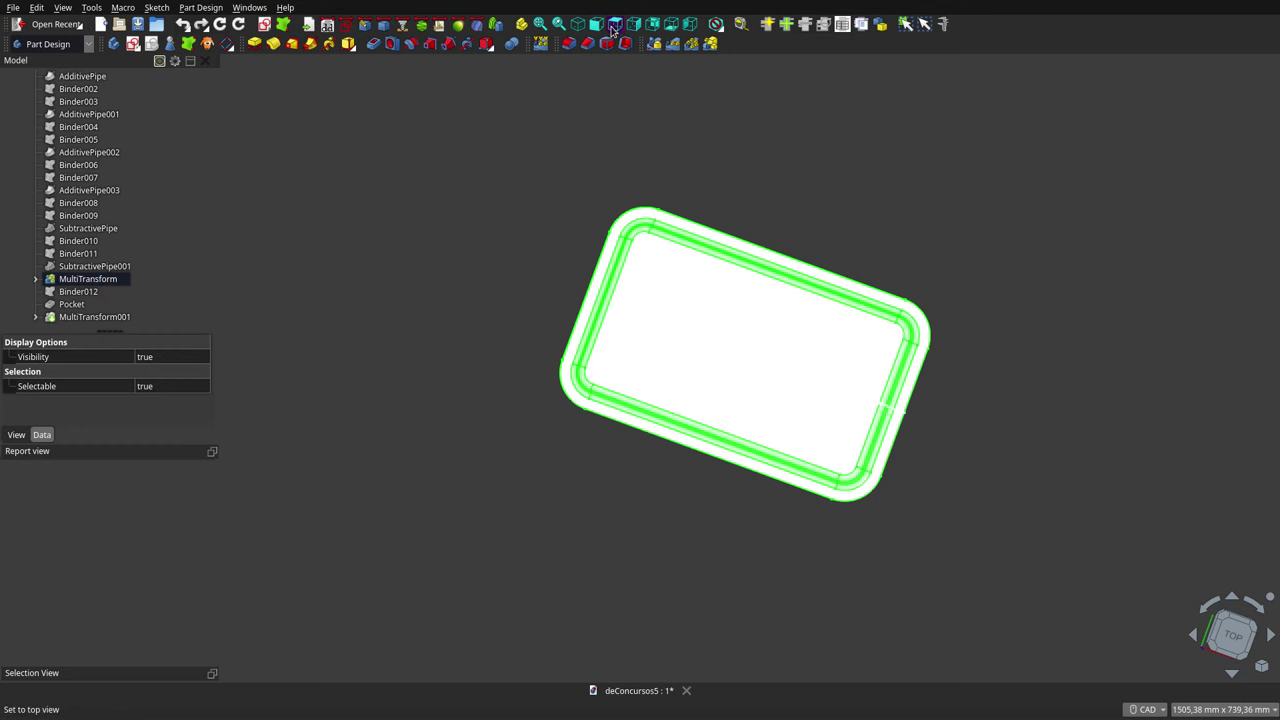
{"action": "left_click", "coordinate": [450, 220]}
{"action": "left_click", "coordinate": [88, 279]}
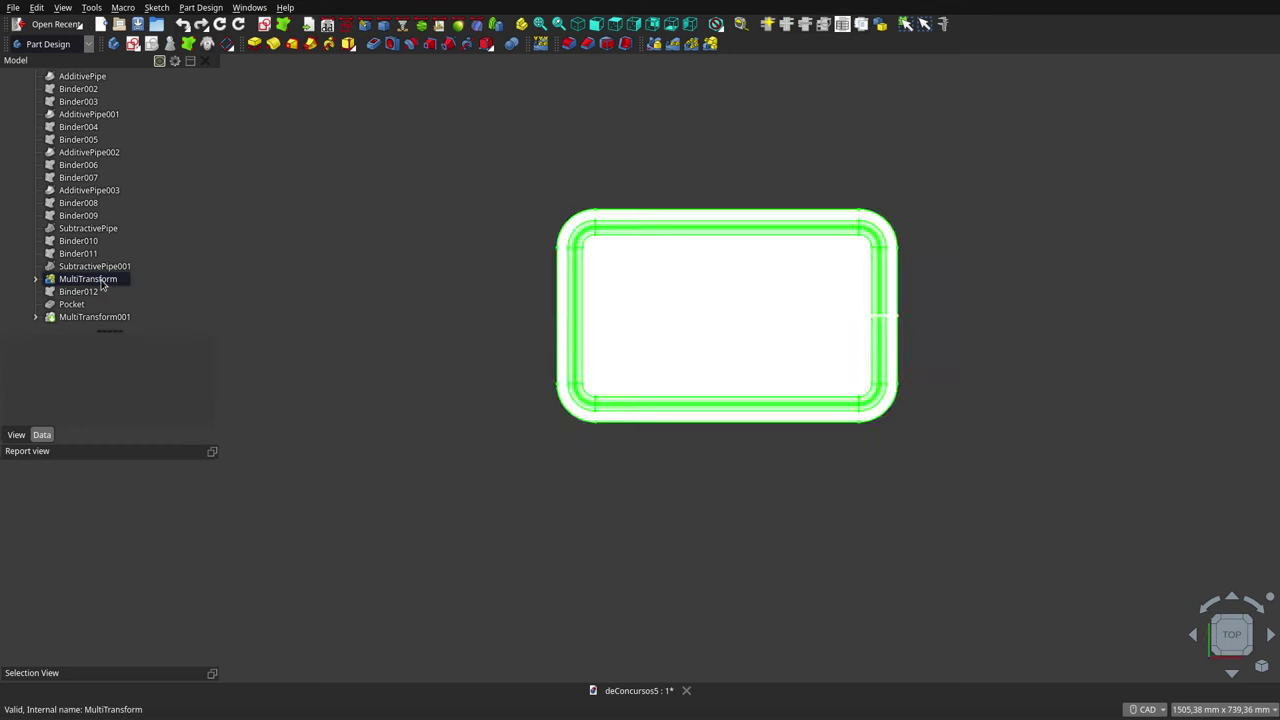
{"action": "key", "text": "space"}
{"action": "left_click", "coordinate": [80, 291]}
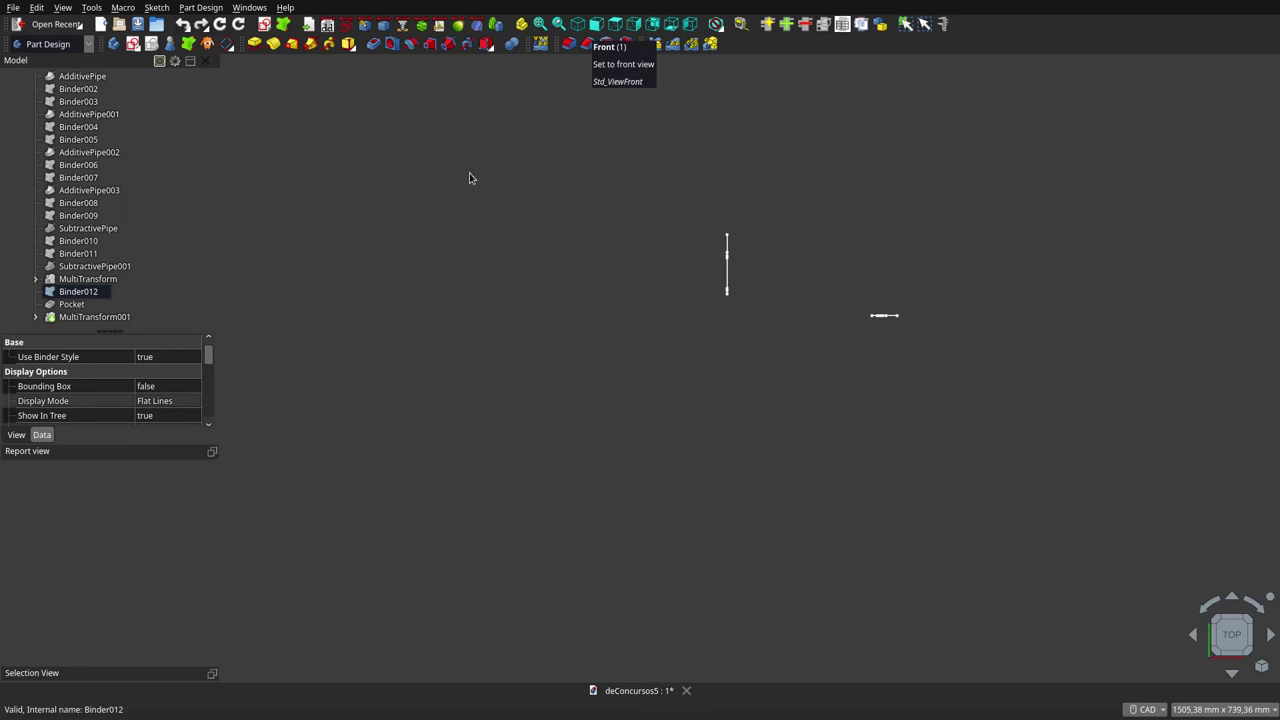
Select the top sketch, Binder002 and AdditivePipe in the model tree.
{"action": "scroll", "coordinate": [65, 180], "scroll_direction": "up", "scroll_amount": 5}
{"action": "left_click", "coordinate": [68, 166]}
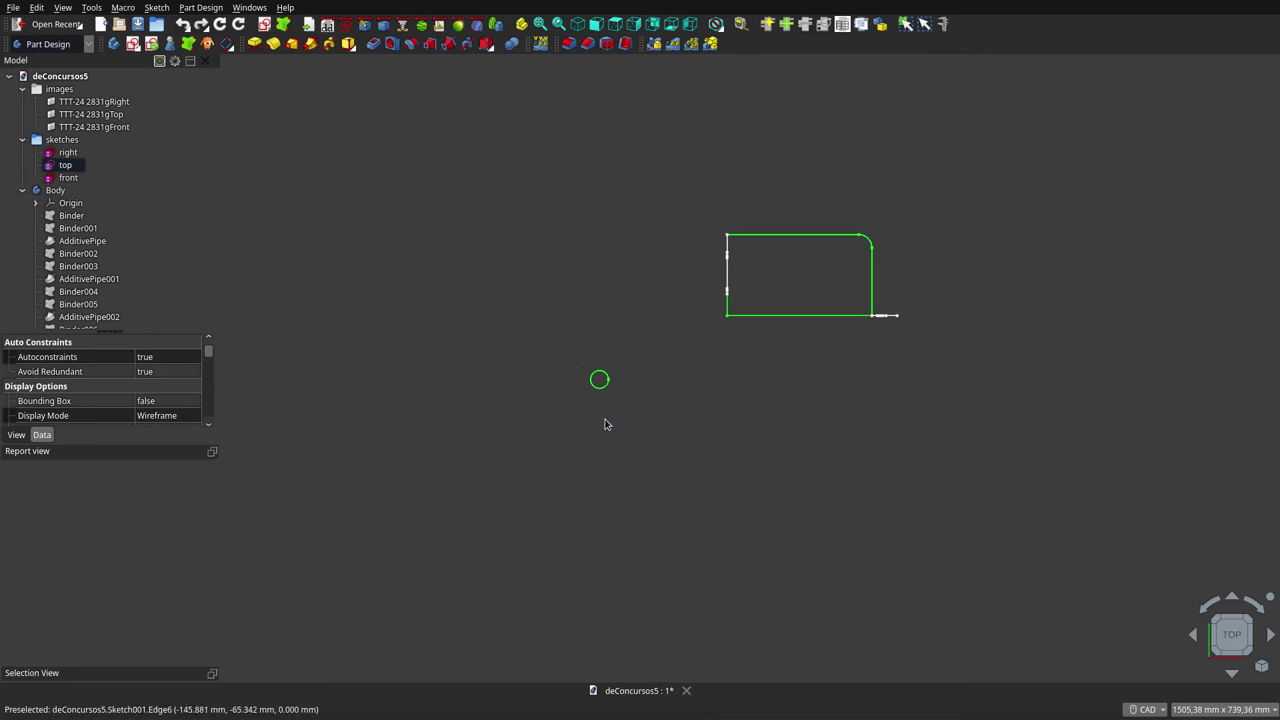
{"action": "left_click", "coordinate": [582, 389]}
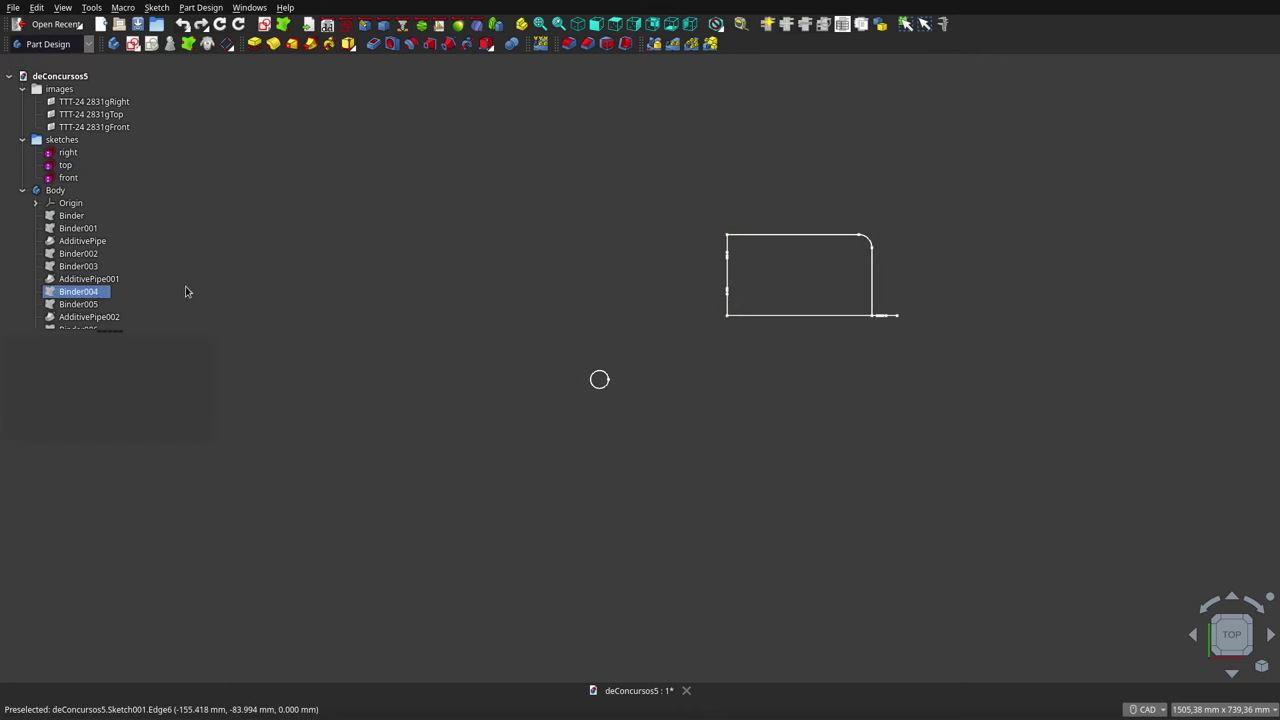
{"action": "left_click", "coordinate": [146, 252]}
{"action": "left_click", "coordinate": [147, 244]}
Show the Pocket feature with its single Binder012 hole circle.
{"action": "scroll", "coordinate": [300, 246], "scroll_direction": "up", "scroll_amount": 2}
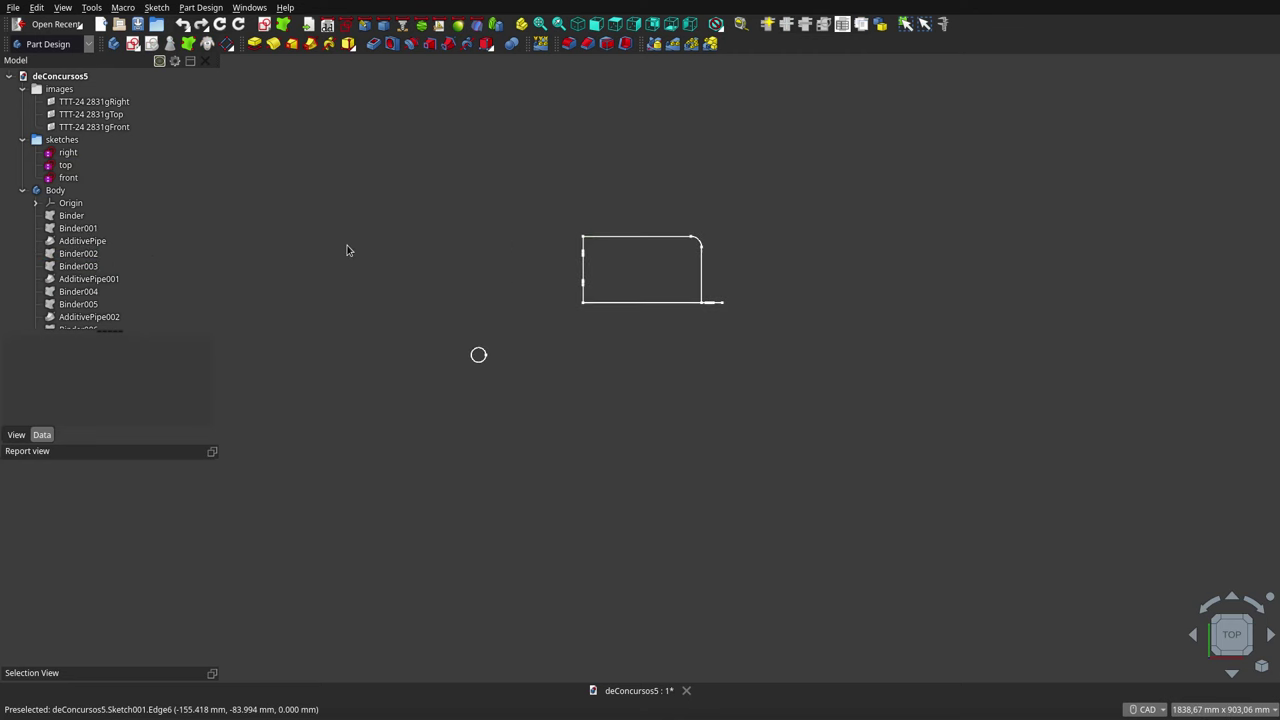
{"action": "scroll", "coordinate": [300, 246], "scroll_direction": "up", "scroll_amount": 2}
{"action": "scroll", "coordinate": [97, 288], "scroll_direction": "down", "scroll_amount": 4}
{"action": "scroll", "coordinate": [97, 288], "scroll_direction": "down", "scroll_amount": 1}
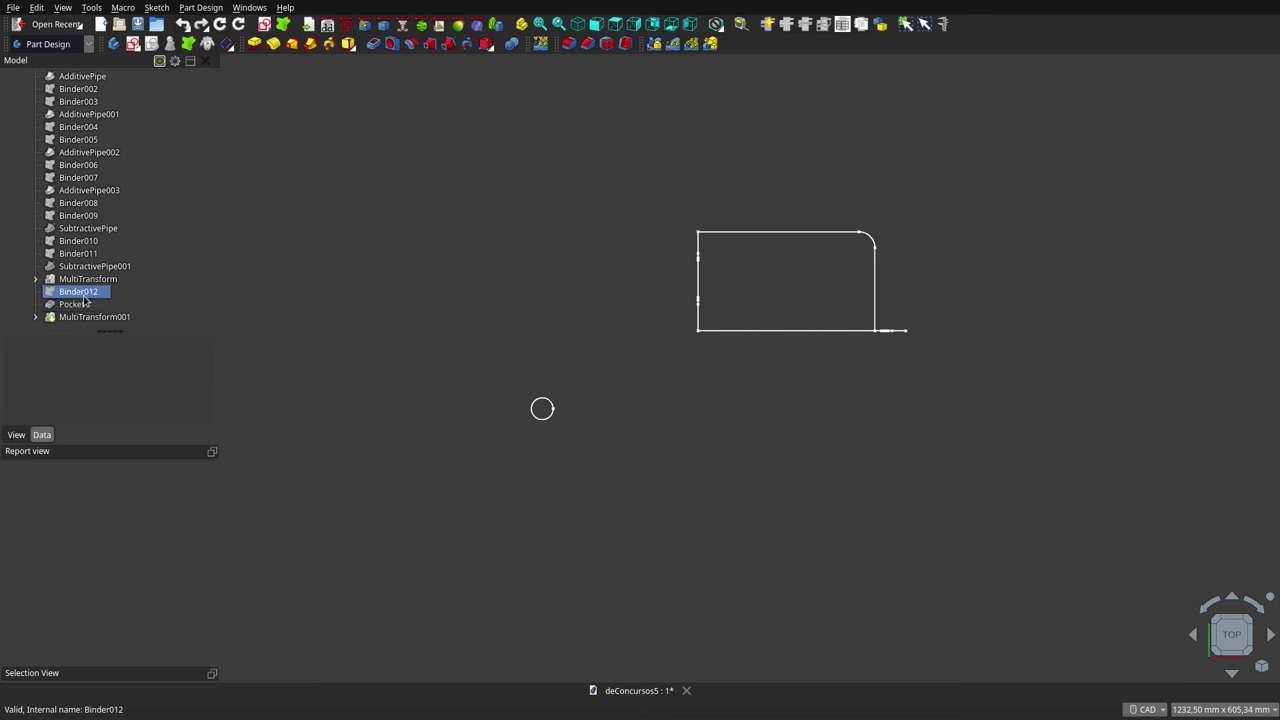
{"action": "left_click", "coordinate": [86, 292]}
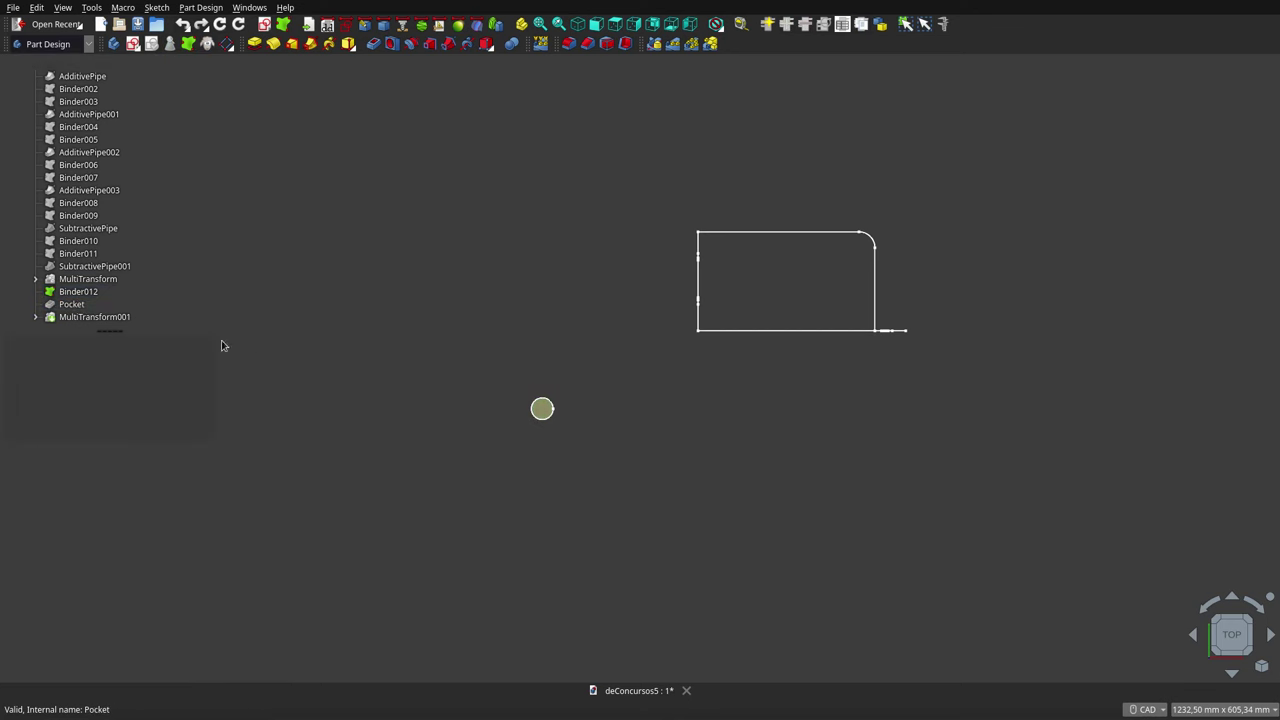
{"action": "left_click", "coordinate": [76, 305]}
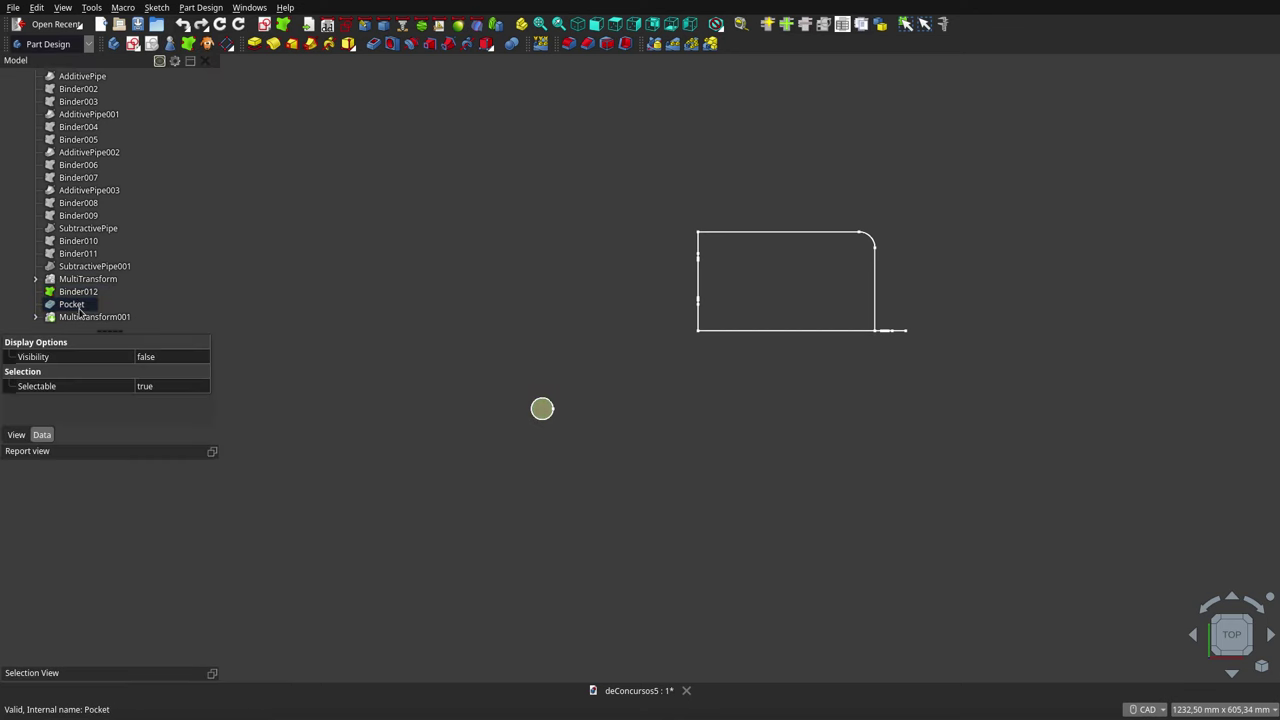
{"action": "key", "text": "space"}
{"action": "left_click", "coordinate": [566, 556]}
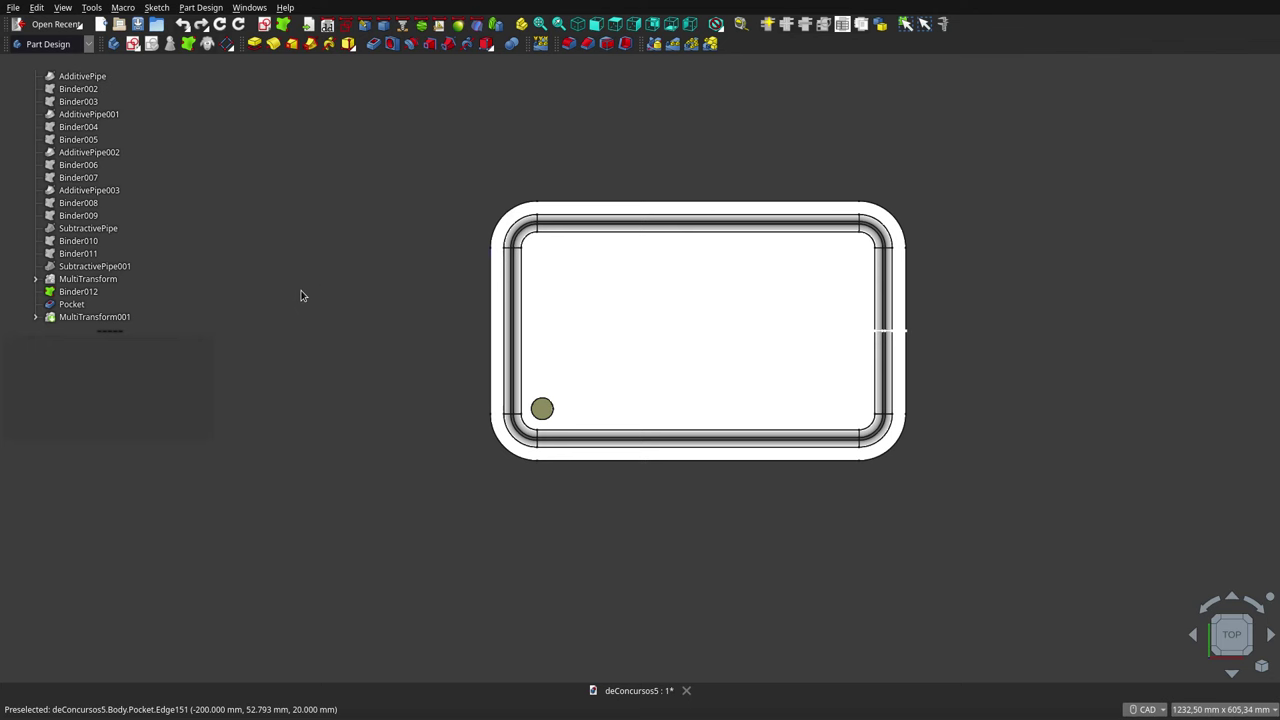
Show MultiTransform001 with all 45 holes and orbit the tray to an angled front view.
{"action": "left_click", "coordinate": [124, 318]}
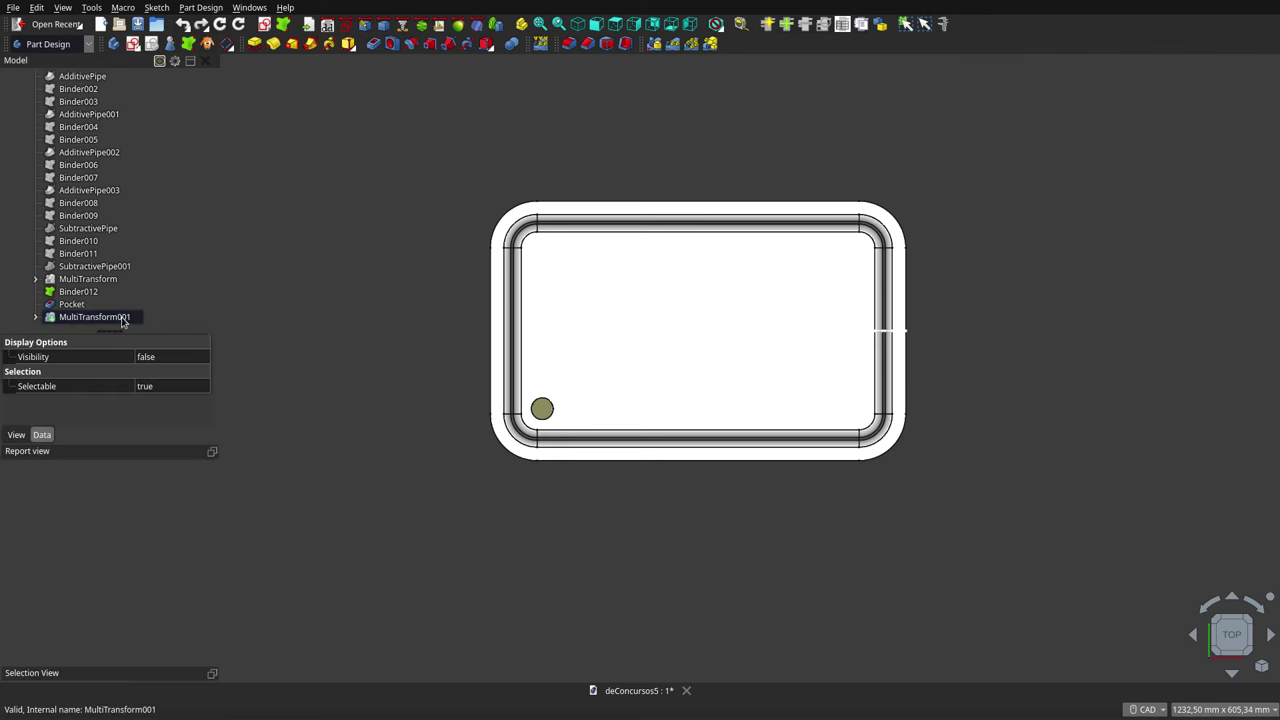
{"action": "key", "text": "space"}
{"action": "left_click", "coordinate": [98, 293]}
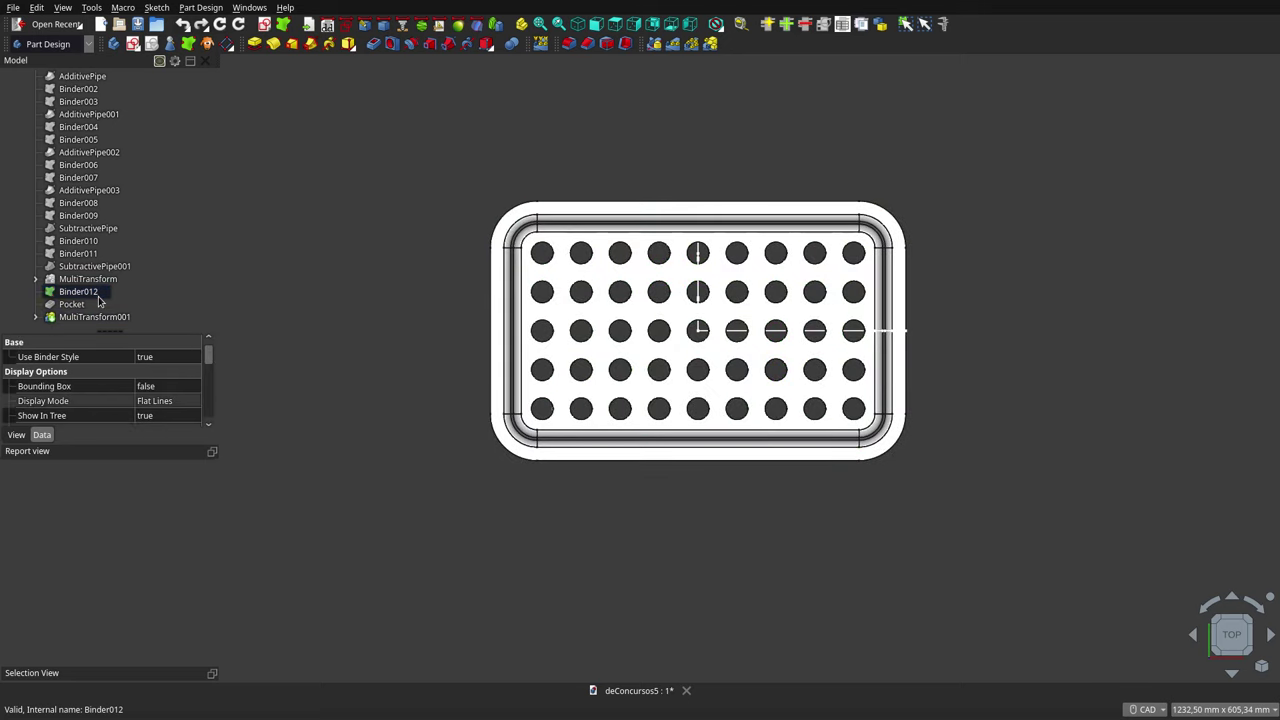
{"action": "scroll", "coordinate": [672, 392], "scroll_direction": "down", "scroll_amount": 3}
{"action": "middle_click_drag", "start_coordinate": [669, 481], "coordinate": [660, 423]}
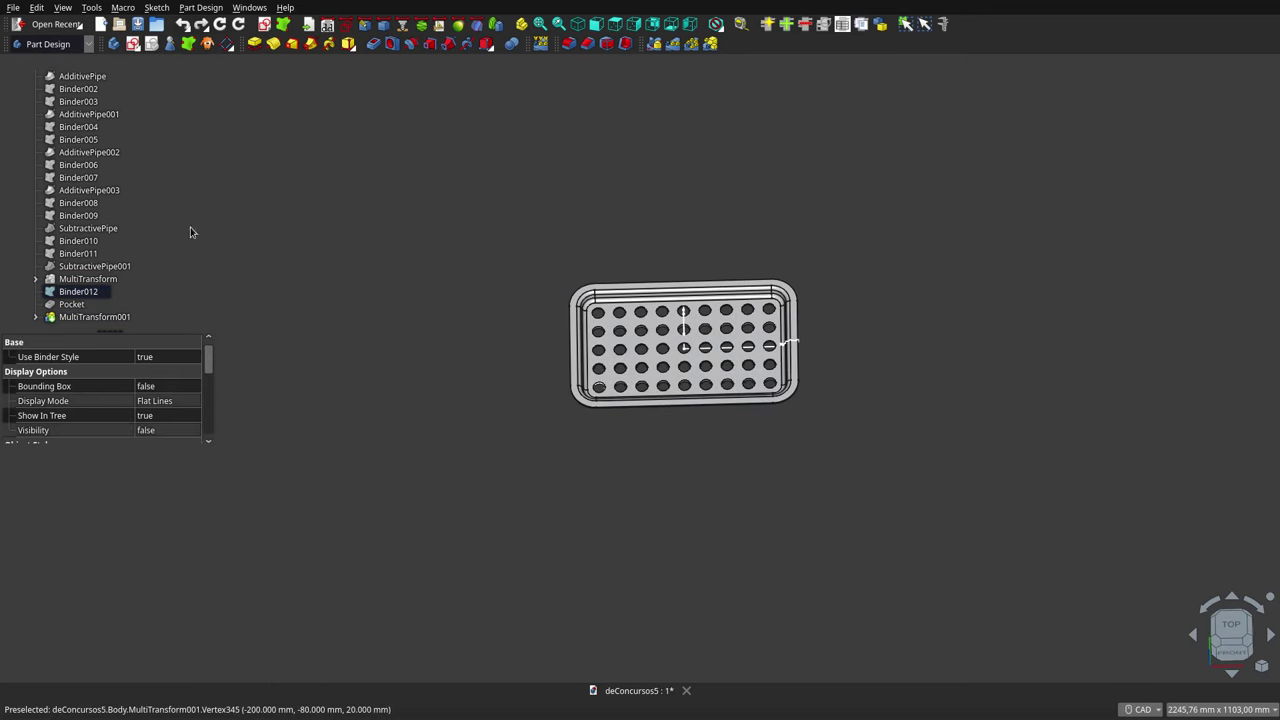
{"action": "scroll", "coordinate": [90, 180], "scroll_direction": "up", "scroll_amount": 5}
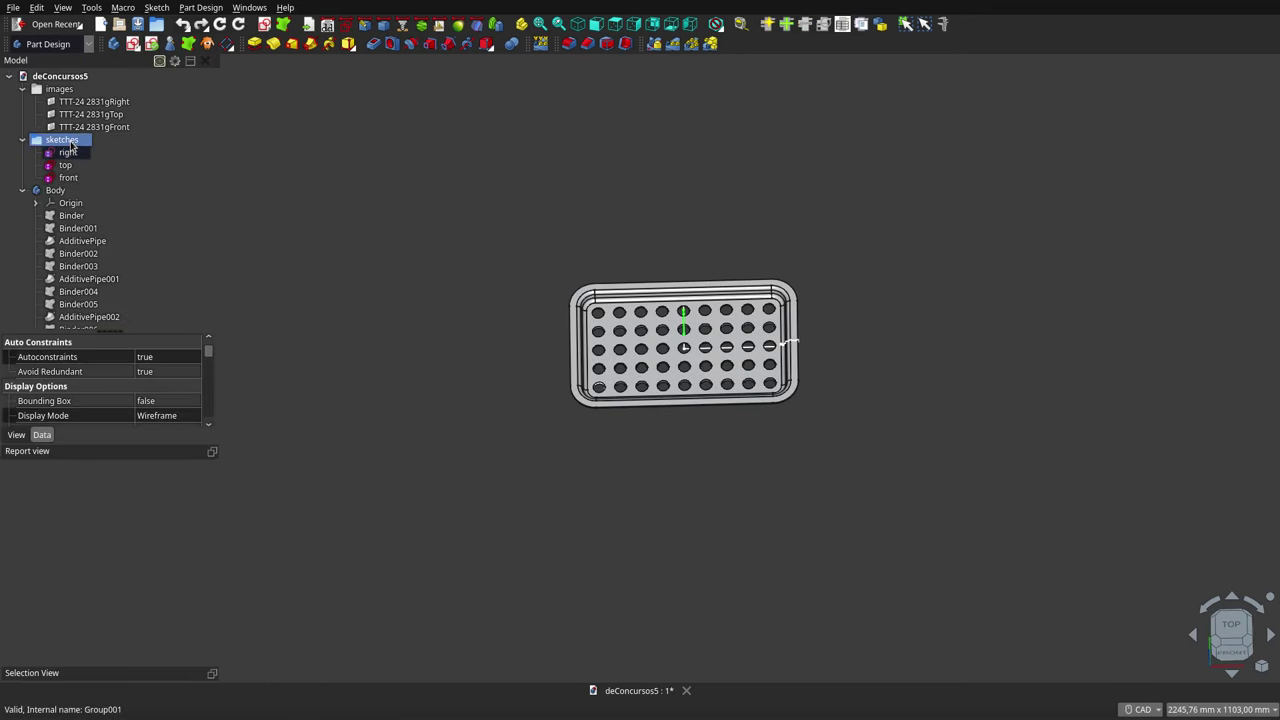
{"action": "mouse_move", "coordinate": [650, 412]}
{"action": "middle_mouse_down"}
{"action": "mouse_move", "coordinate": [661, 193]}
{"action": "mouse_move", "coordinate": [823, 297]}
{"action": "mouse_move", "coordinate": [694, 437]}
{"action": "mouse_move", "coordinate": [559, 425]}
{"action": "mouse_move", "coordinate": [509, 343]}
{"action": "mouse_move", "coordinate": [540, 274]}
{"action": "mouse_move", "coordinate": [648, 382]}
{"action": "mouse_move", "coordinate": [723, 371]}
{"action": "mouse_move", "coordinate": [730, 325]}
{"action": "mouse_move", "coordinate": [709, 266]}
{"action": "mouse_move", "coordinate": [680, 271]}
{"action": "middle_mouse_up"}
{"action": "scroll", "coordinate": [648, 382], "scroll_direction": "up", "scroll_amount": 2}
{"action": "scroll", "coordinate": [648, 382], "scroll_direction": "up", "scroll_amount": 3}
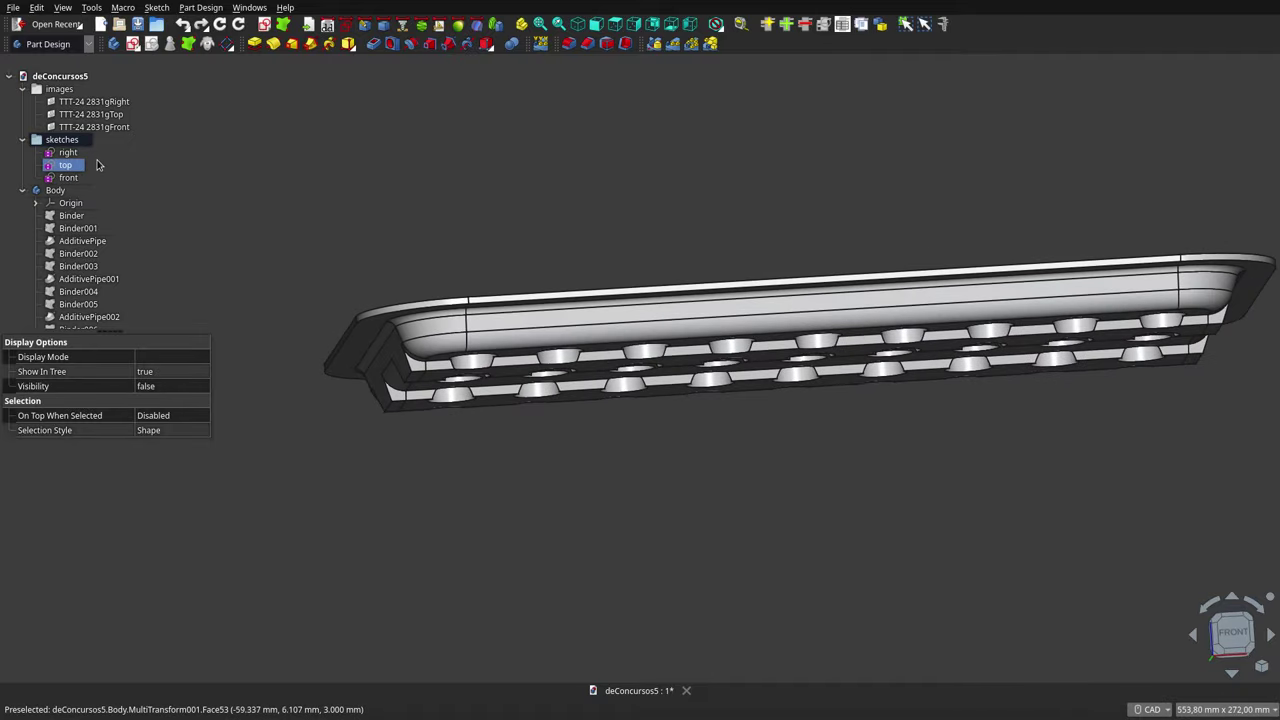
{"action": "left_click", "coordinate": [108, 103]}
Show the reference drawing images group and orbit to see the lower drawing.
{"action": "left_click", "coordinate": [80, 90]}
{"action": "key", "text": "space"}
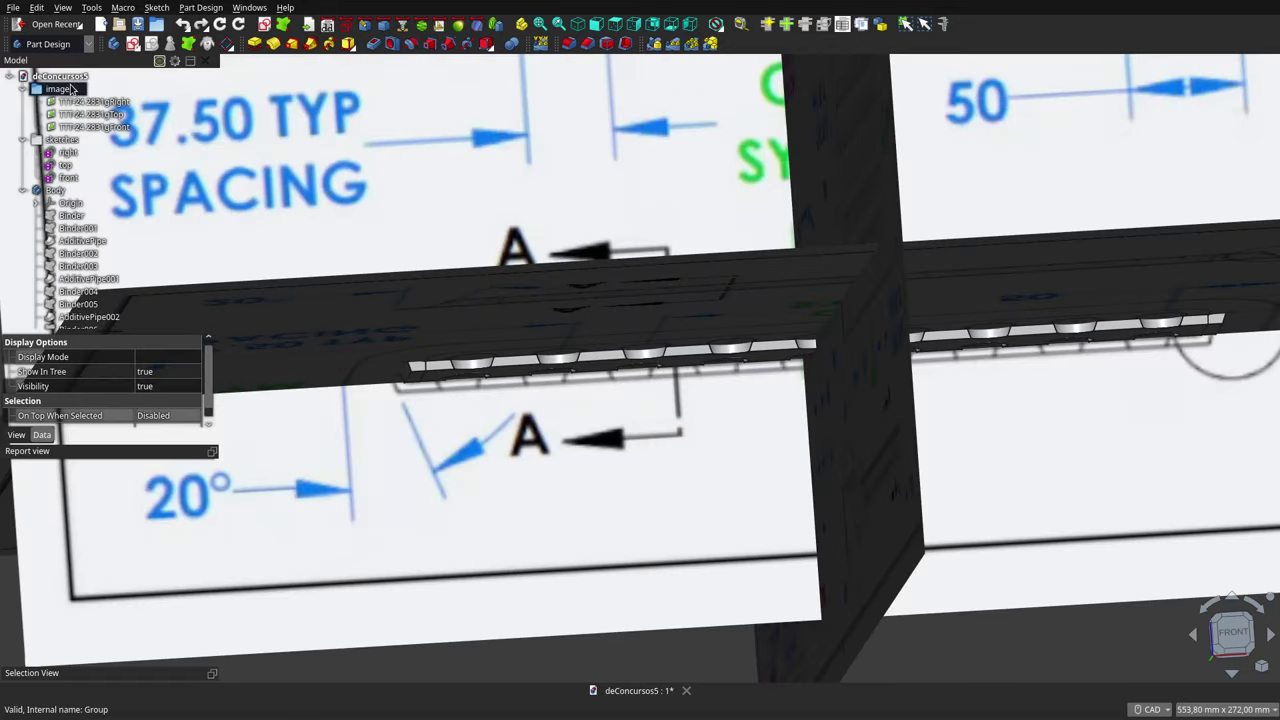
{"action": "scroll", "coordinate": [668, 266], "scroll_direction": "down", "scroll_amount": 3}
{"action": "scroll", "coordinate": [668, 266], "scroll_direction": "down", "scroll_amount": 2}
{"action": "mouse_move", "coordinate": [668, 266]}
{"action": "middle_mouse_down"}
{"action": "mouse_move", "coordinate": [690, 245]}
{"action": "mouse_move", "coordinate": [709, 137]}
{"action": "middle_mouse_up"}
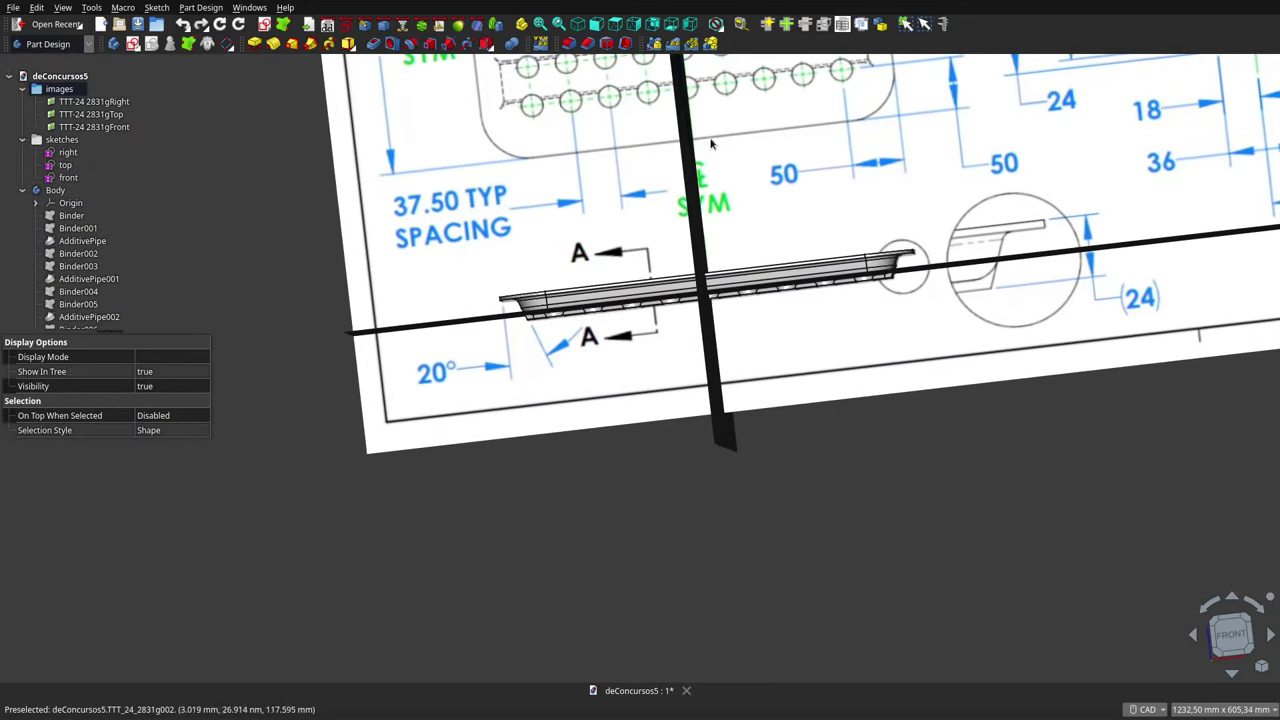
Compare the tray against the drawings from the Front, Top and Right views.
{"action": "left_click", "coordinate": [597, 24]}
{"action": "scroll", "coordinate": [851, 335], "scroll_direction": "up", "scroll_amount": 2}
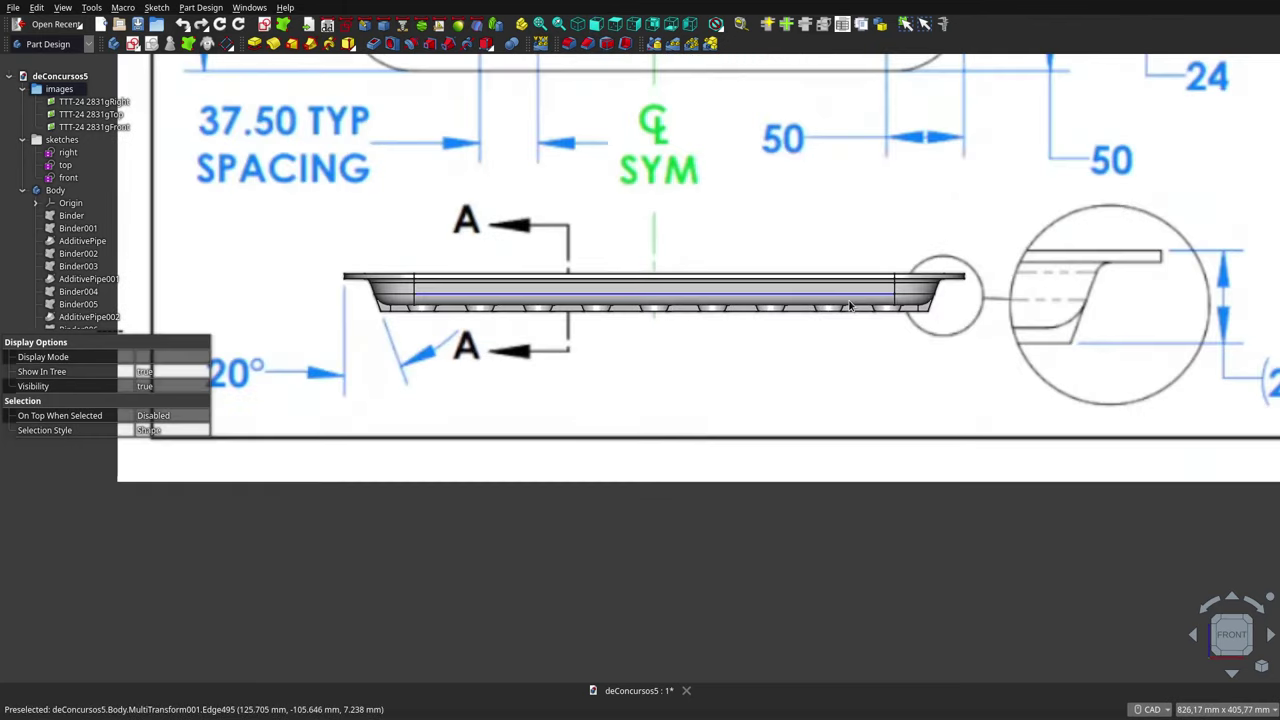
{"action": "scroll", "coordinate": [840, 320], "scroll_direction": "up", "scroll_amount": 2}
{"action": "scroll", "coordinate": [820, 295], "scroll_direction": "down", "scroll_amount": 2}
{"action": "scroll", "coordinate": [809, 281], "scroll_direction": "down", "scroll_amount": 2}
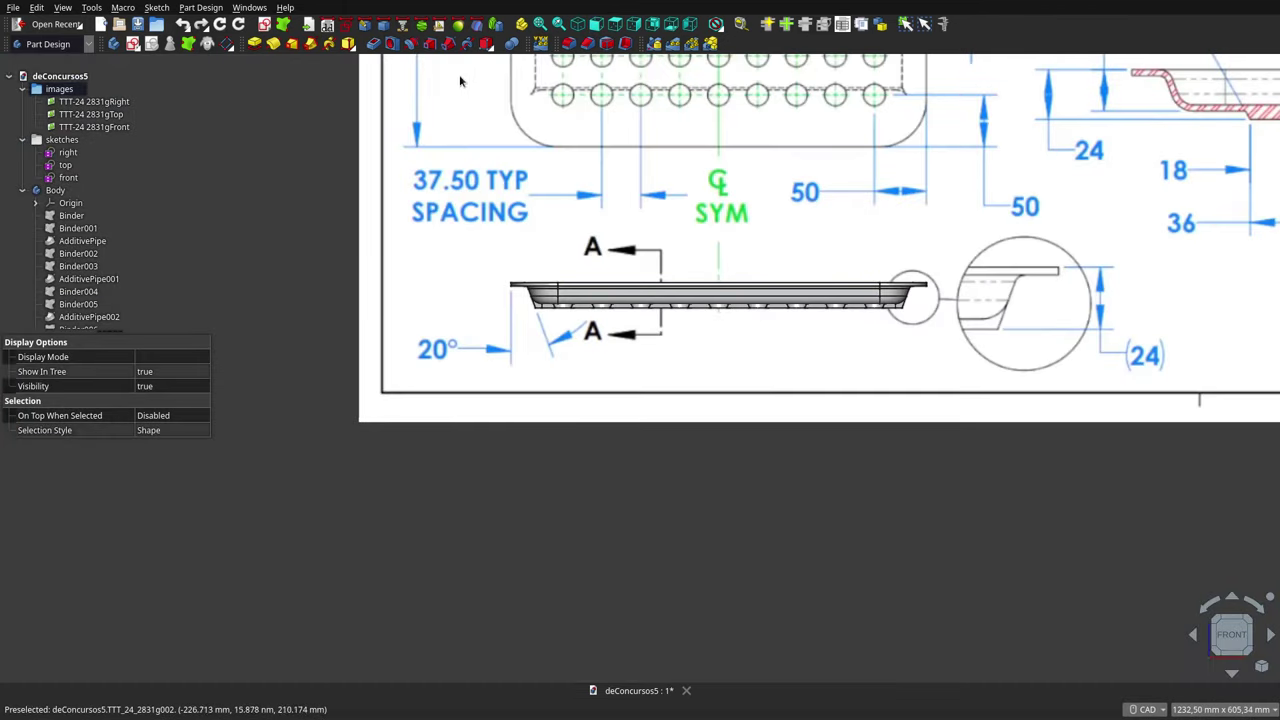
{"action": "left_click", "coordinate": [613, 24]}
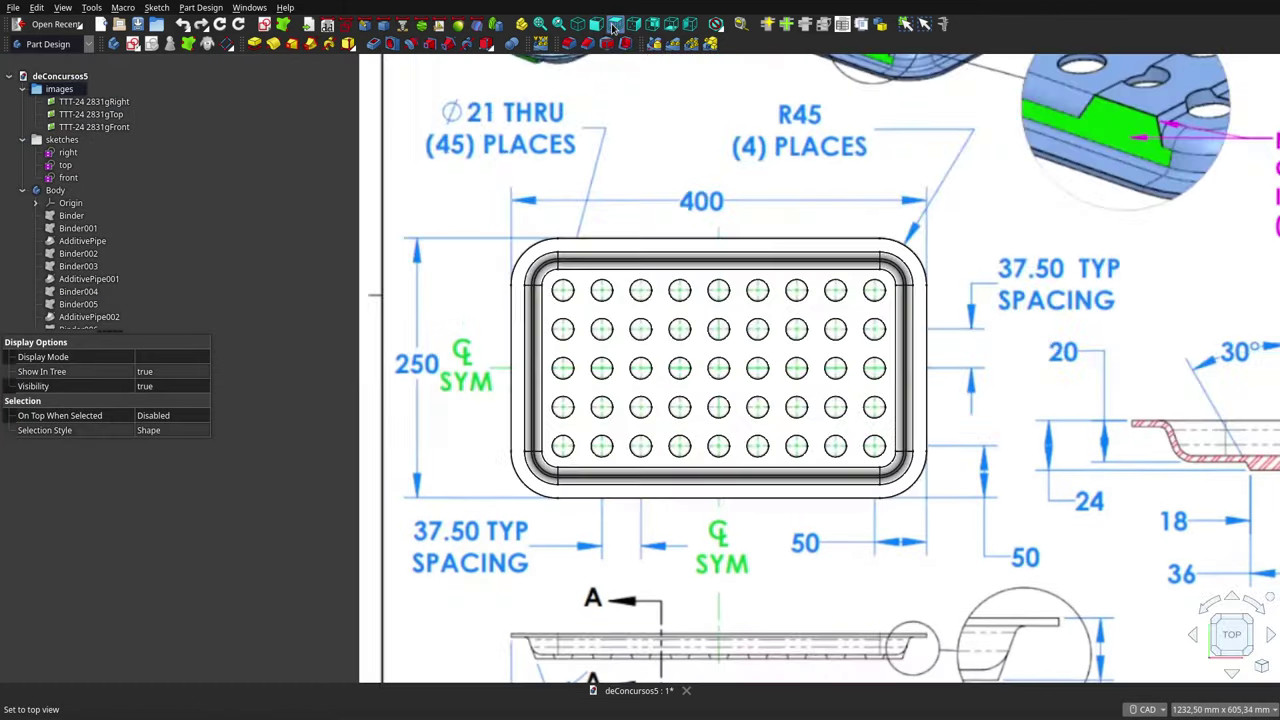
{"action": "scroll", "coordinate": [610, 283], "scroll_direction": "down", "scroll_amount": 2}
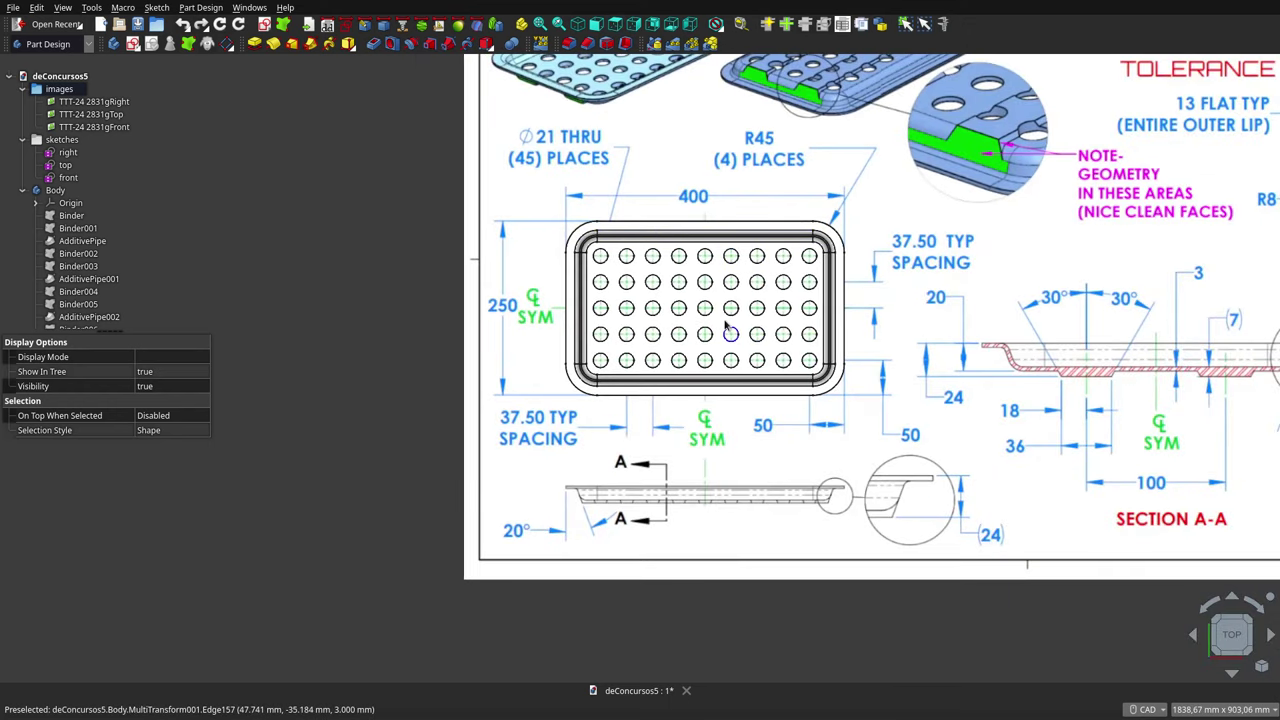
{"action": "left_click", "coordinate": [632, 24]}
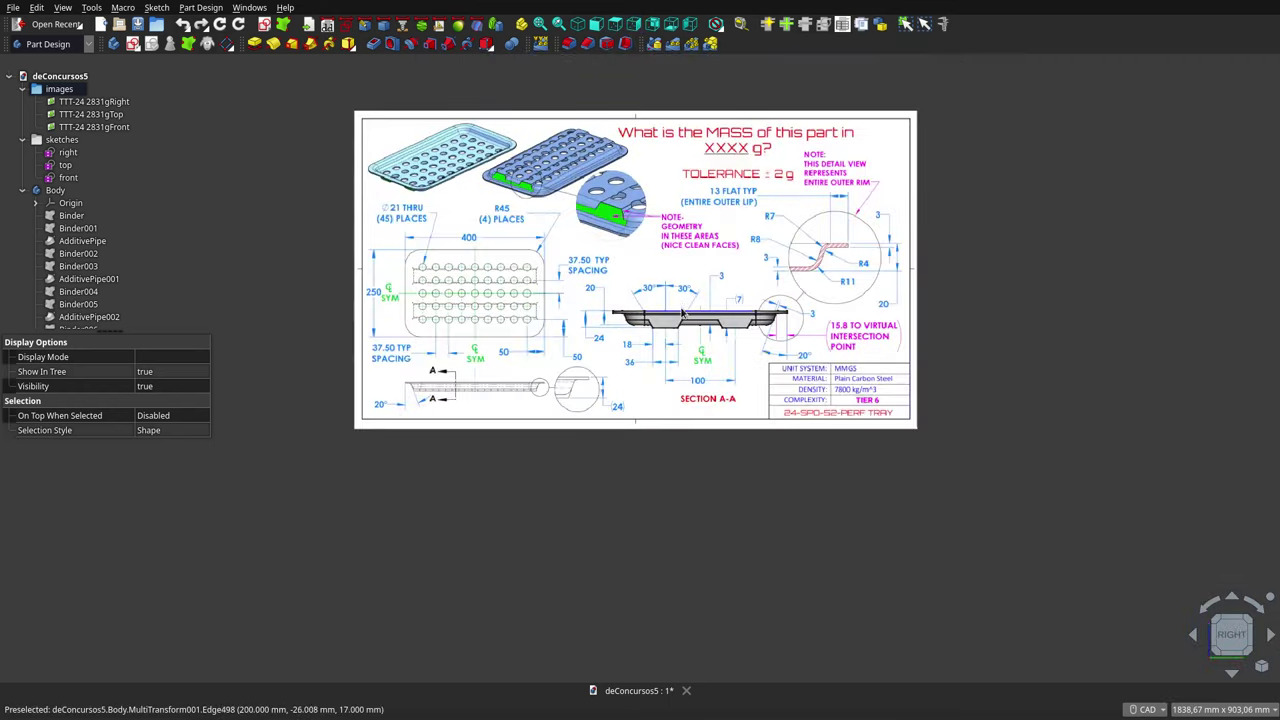
{"action": "scroll", "coordinate": [683, 318], "scroll_direction": "up", "scroll_amount": 4}
{"action": "scroll", "coordinate": [683, 320], "scroll_direction": "up", "scroll_amount": 2}
{"action": "scroll", "coordinate": [683, 320], "scroll_direction": "down", "scroll_amount": 5}
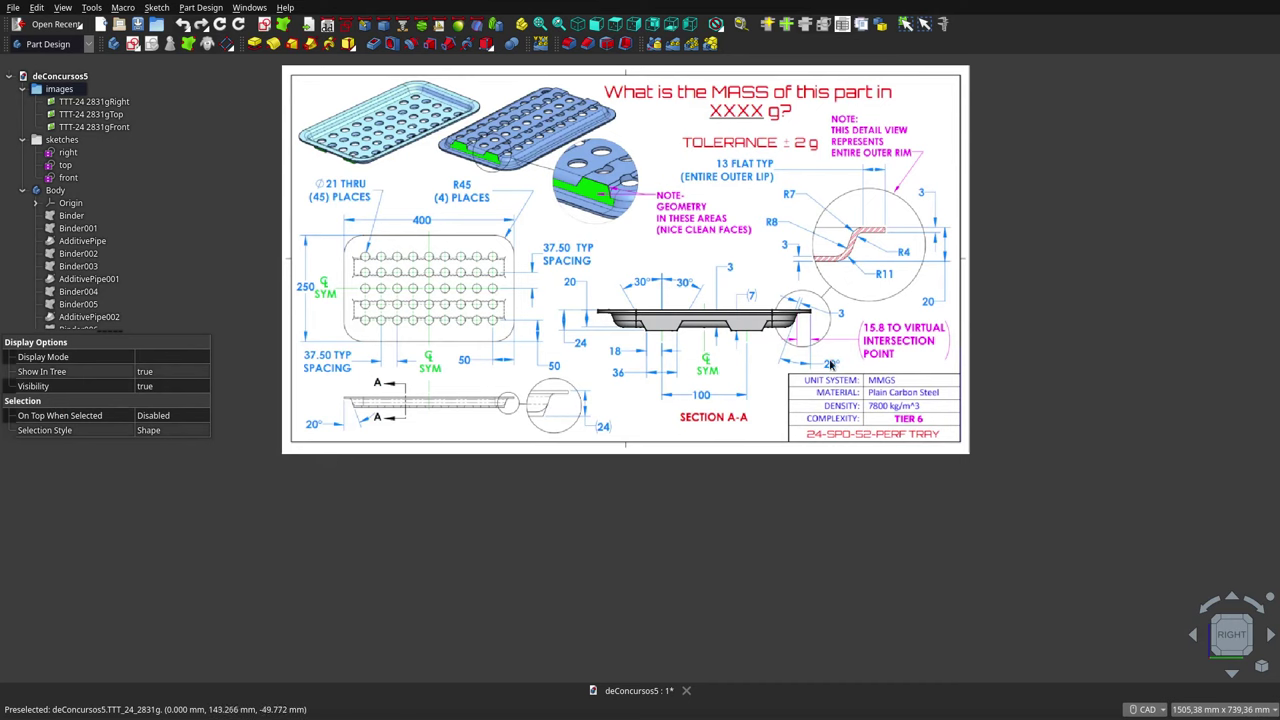
{"action": "scroll", "coordinate": [829, 365], "scroll_direction": "down", "scroll_amount": 3}
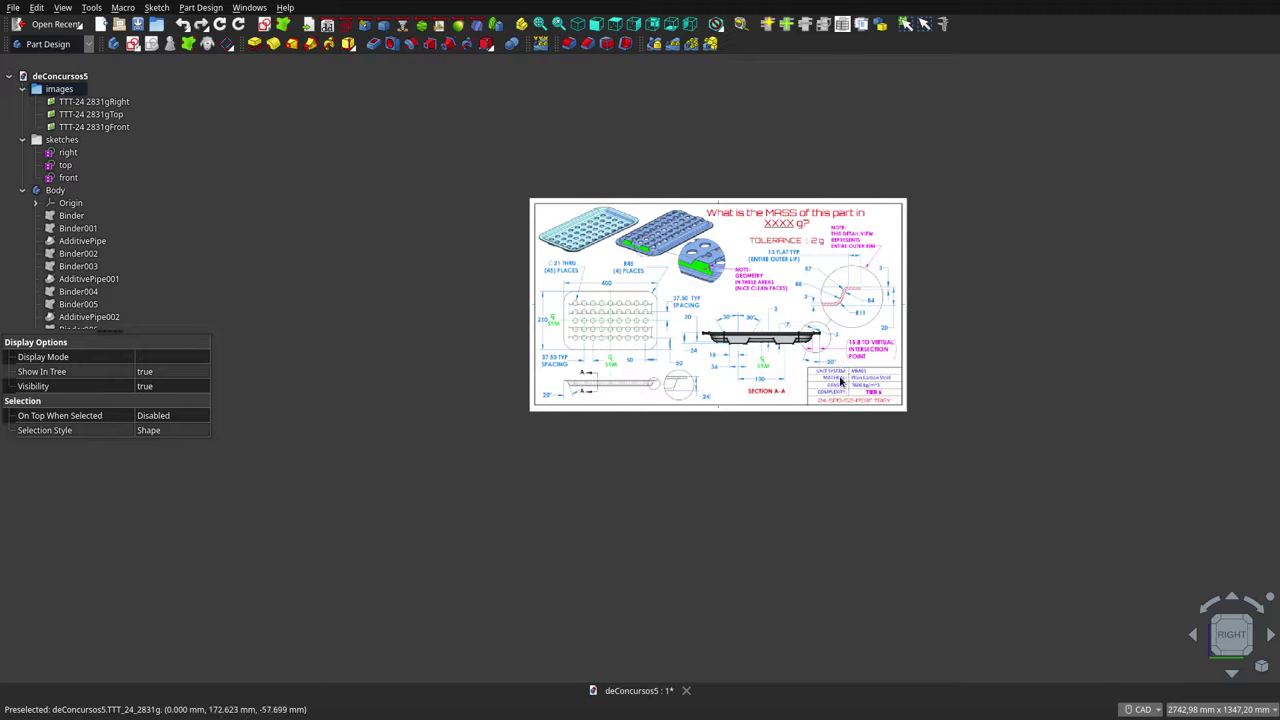
{"action": "scroll", "coordinate": [845, 402], "scroll_direction": "up", "scroll_amount": 5}
{"action": "scroll", "coordinate": [845, 402], "scroll_direction": "down", "scroll_amount": 2}
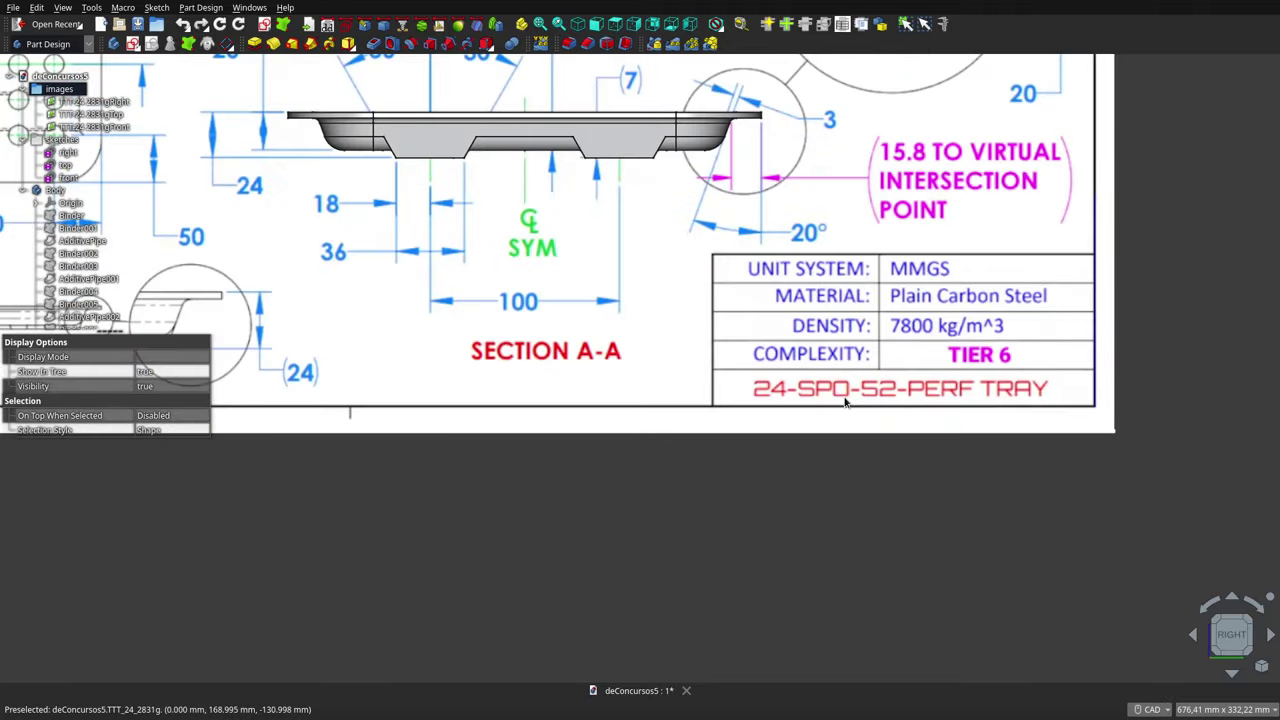
{"action": "scroll", "coordinate": [858, 390], "scroll_direction": "down", "scroll_amount": 2}
{"action": "scroll", "coordinate": [872, 378], "scroll_direction": "down", "scroll_amount": 1}
{"action": "scroll", "coordinate": [884, 327], "scroll_direction": "down", "scroll_amount": 2}
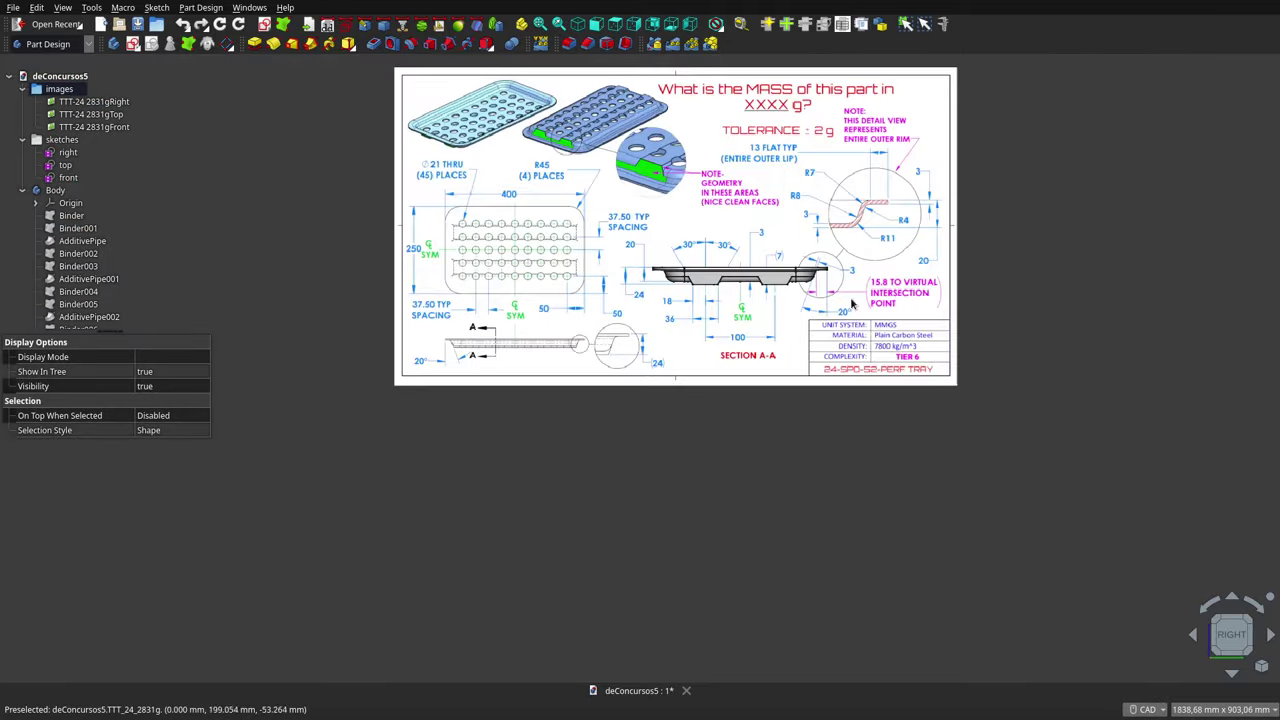
{"action": "left_click", "coordinate": [90, 102]}
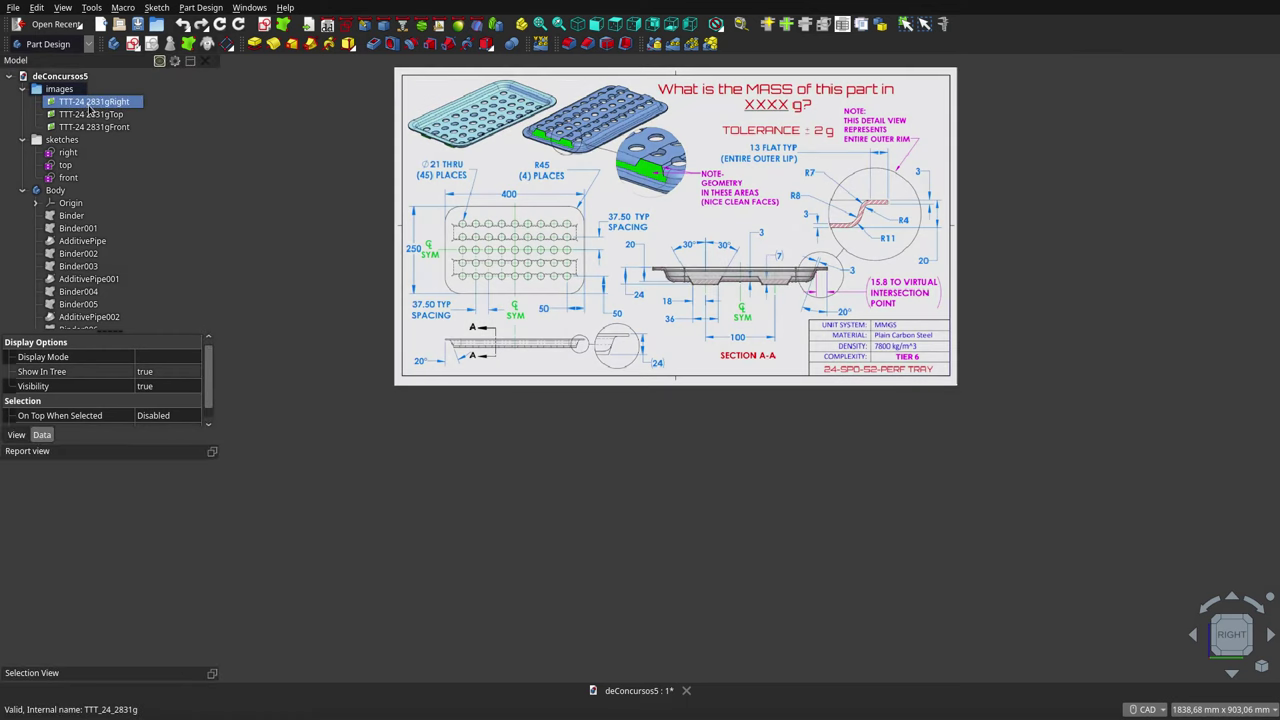
{"action": "left_click", "coordinate": [853, 341]}
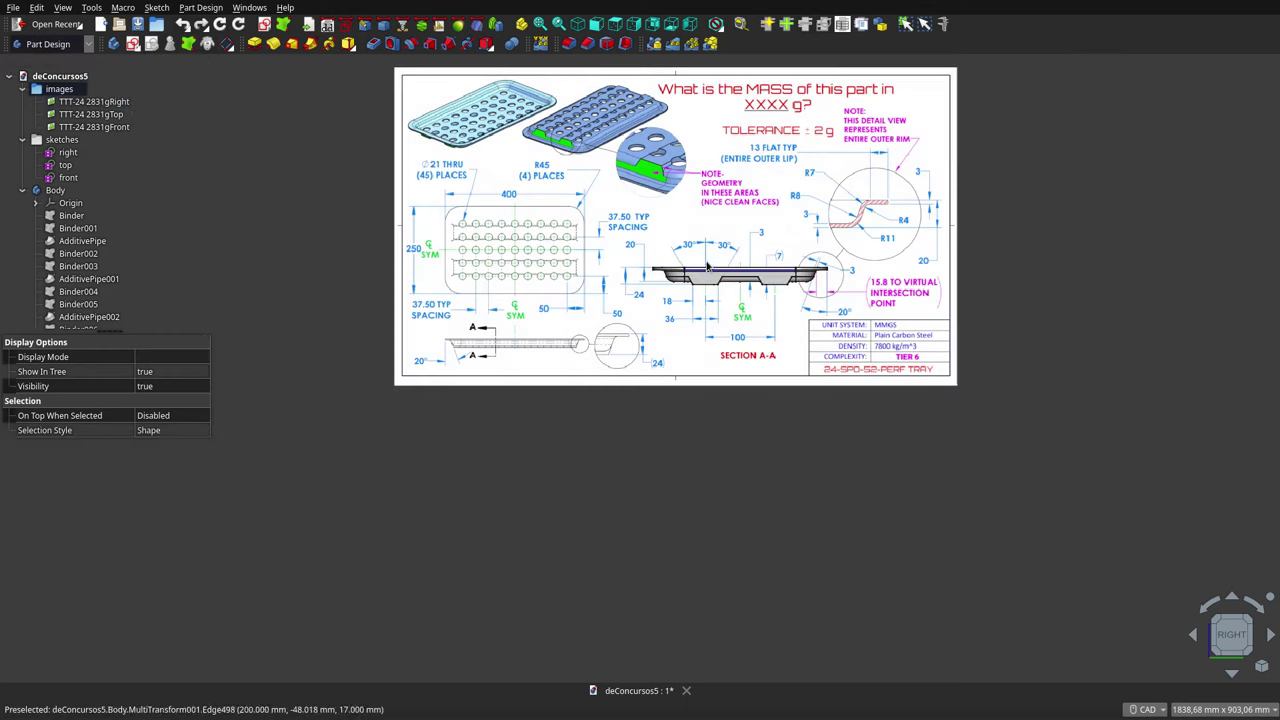
{"action": "scroll", "coordinate": [853, 341], "scroll_direction": "down", "scroll_amount": 1}
{"action": "scroll", "coordinate": [840, 250], "scroll_direction": "up", "scroll_amount": 3}
{"action": "scroll", "coordinate": [840, 250], "scroll_direction": "up", "scroll_amount": 3}
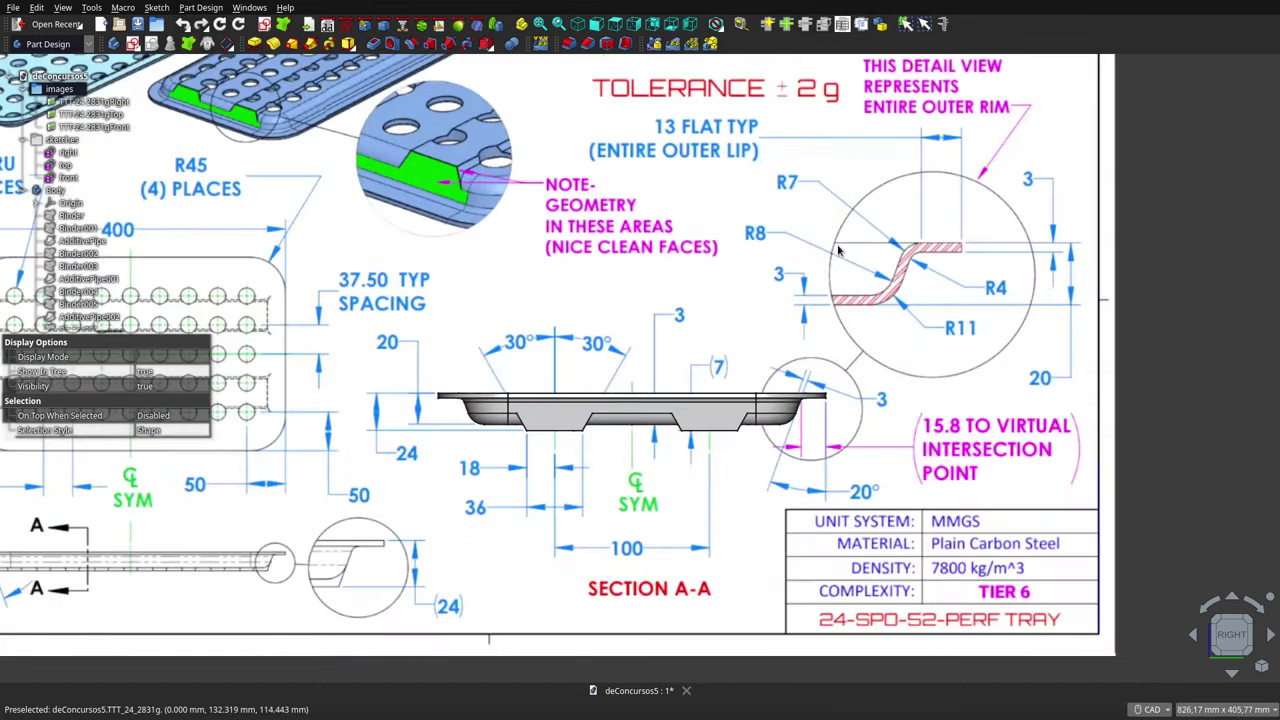
{"action": "scroll", "coordinate": [840, 250], "scroll_direction": "down", "scroll_amount": 4}
{"action": "scroll", "coordinate": [870, 245], "scroll_direction": "down", "scroll_amount": 1}
{"action": "left_click", "coordinate": [90, 114]}
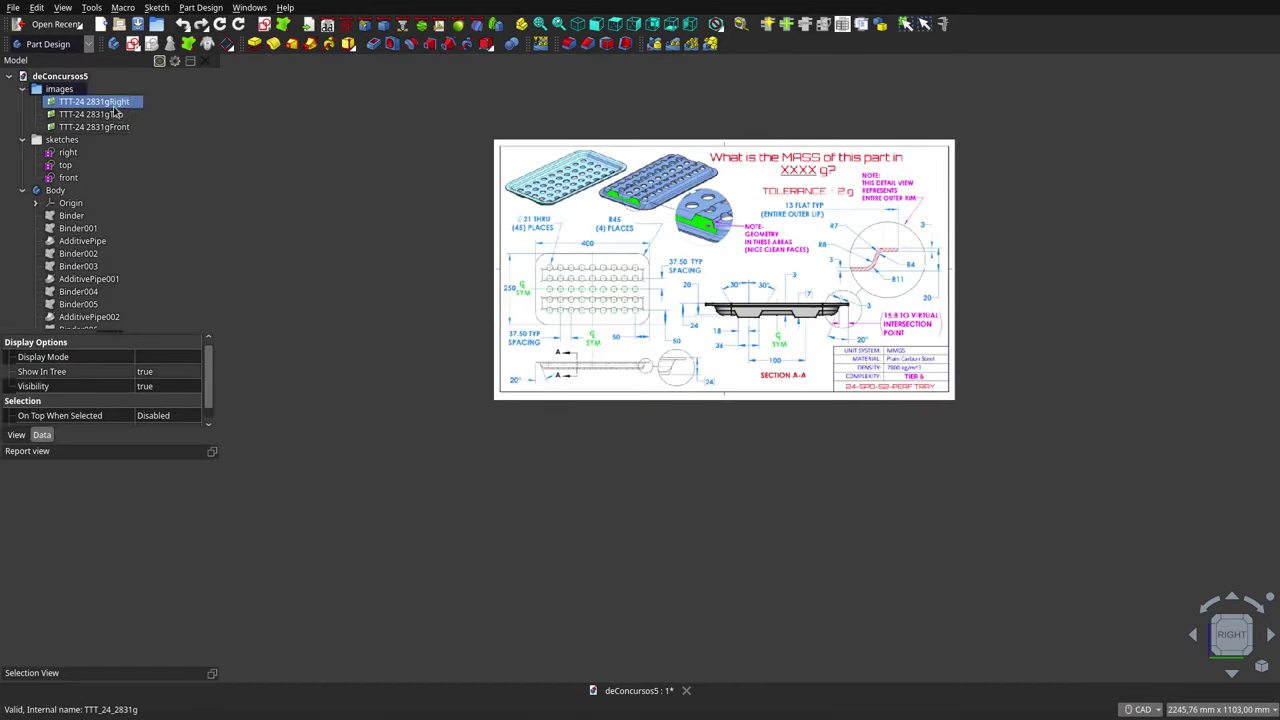
{"action": "left_click", "coordinate": [100, 219]}
{"action": "scroll", "coordinate": [100, 219], "scroll_direction": "down", "scroll_amount": 1}
{"action": "left_click", "coordinate": [83, 165]}
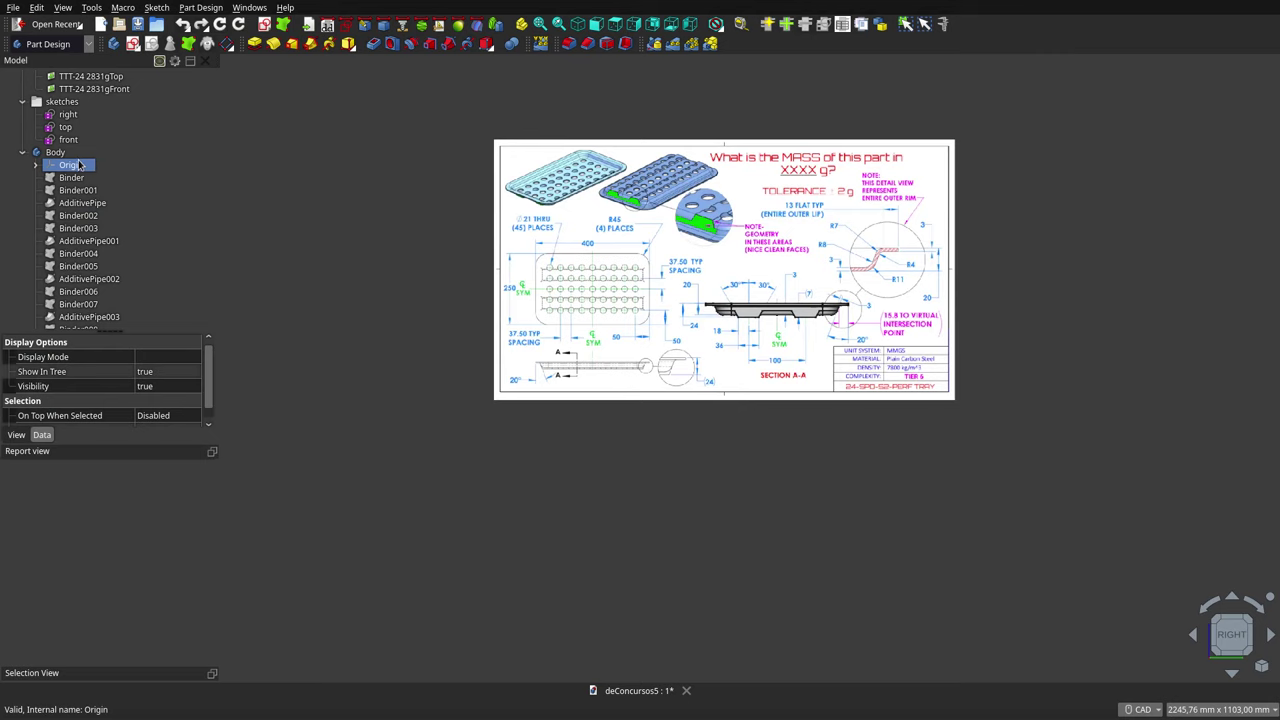
{"action": "left_click", "coordinate": [55, 152]}
{"action": "scroll", "coordinate": [768, 296], "scroll_direction": "up", "scroll_amount": 2}
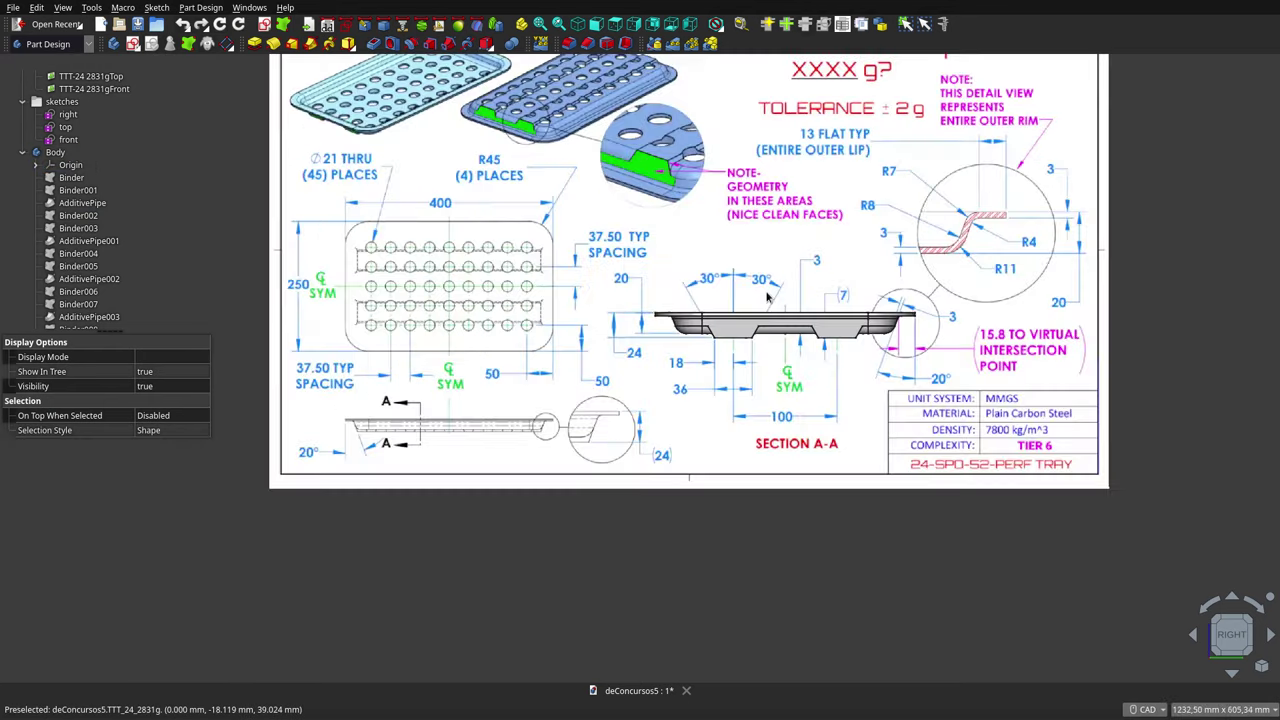
{"action": "scroll", "coordinate": [768, 296], "scroll_direction": "up", "scroll_amount": 3}
{"action": "scroll", "coordinate": [768, 296], "scroll_direction": "down", "scroll_amount": 1}
{"action": "scroll", "coordinate": [768, 296], "scroll_direction": "down", "scroll_amount": 1}
{"action": "scroll", "coordinate": [768, 296], "scroll_direction": "down", "scroll_amount": 3}
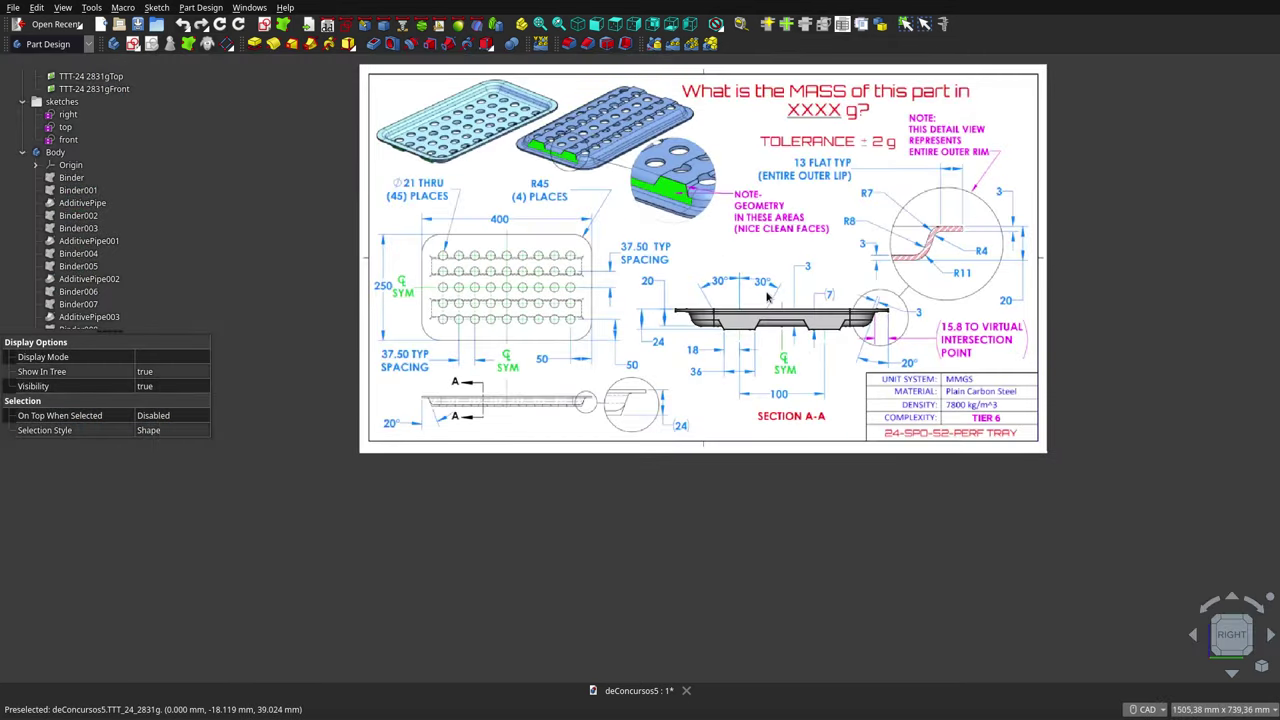
{"action": "left_click", "coordinate": [50, 152]}
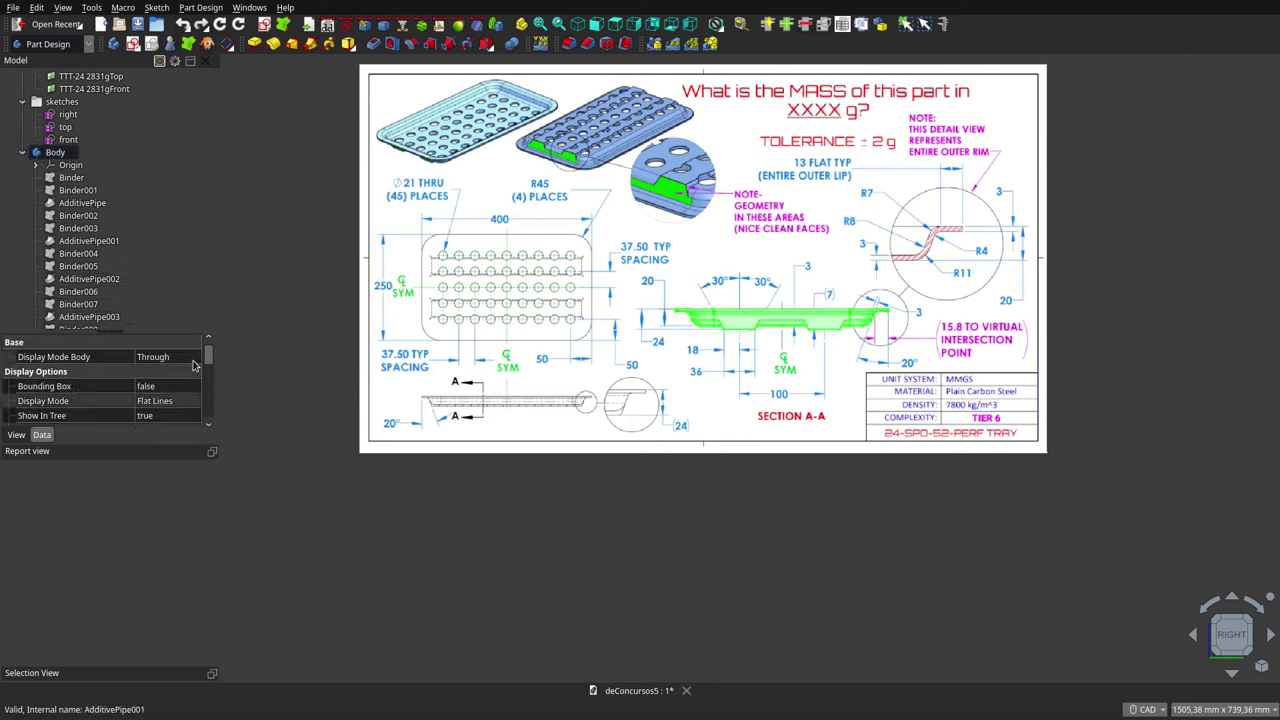
Set the Body's volume property to the expression .Shape.Volume.
{"action": "left_click", "coordinate": [47, 436]}
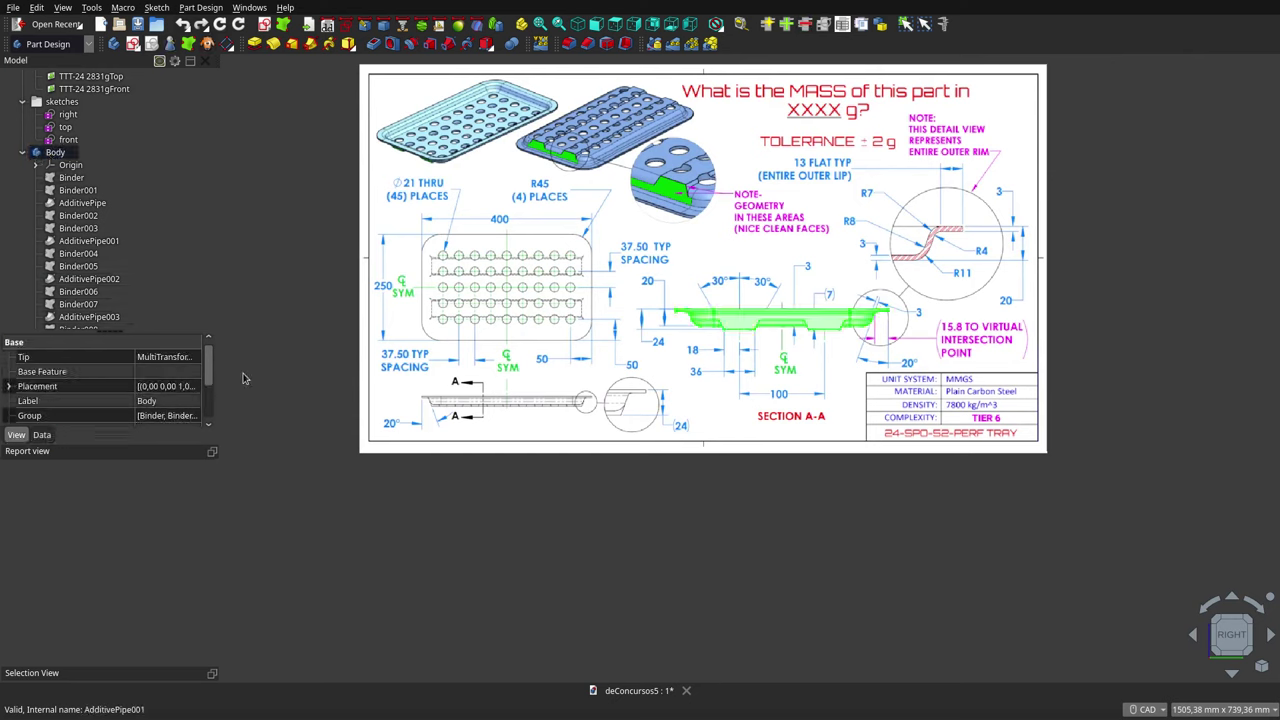
{"action": "left_click_drag", "start_coordinate": [208, 375], "coordinate": [215, 424]}
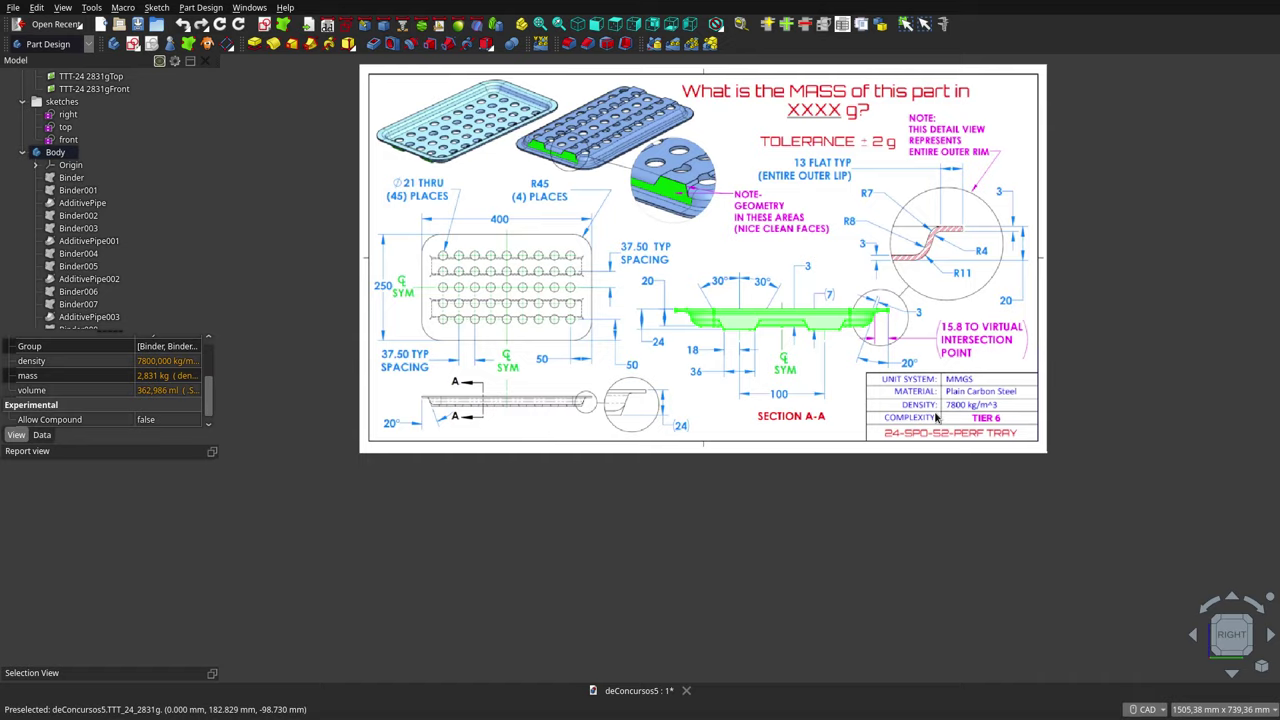
{"action": "scroll", "coordinate": [981, 407], "scroll_direction": "up", "scroll_amount": 5}
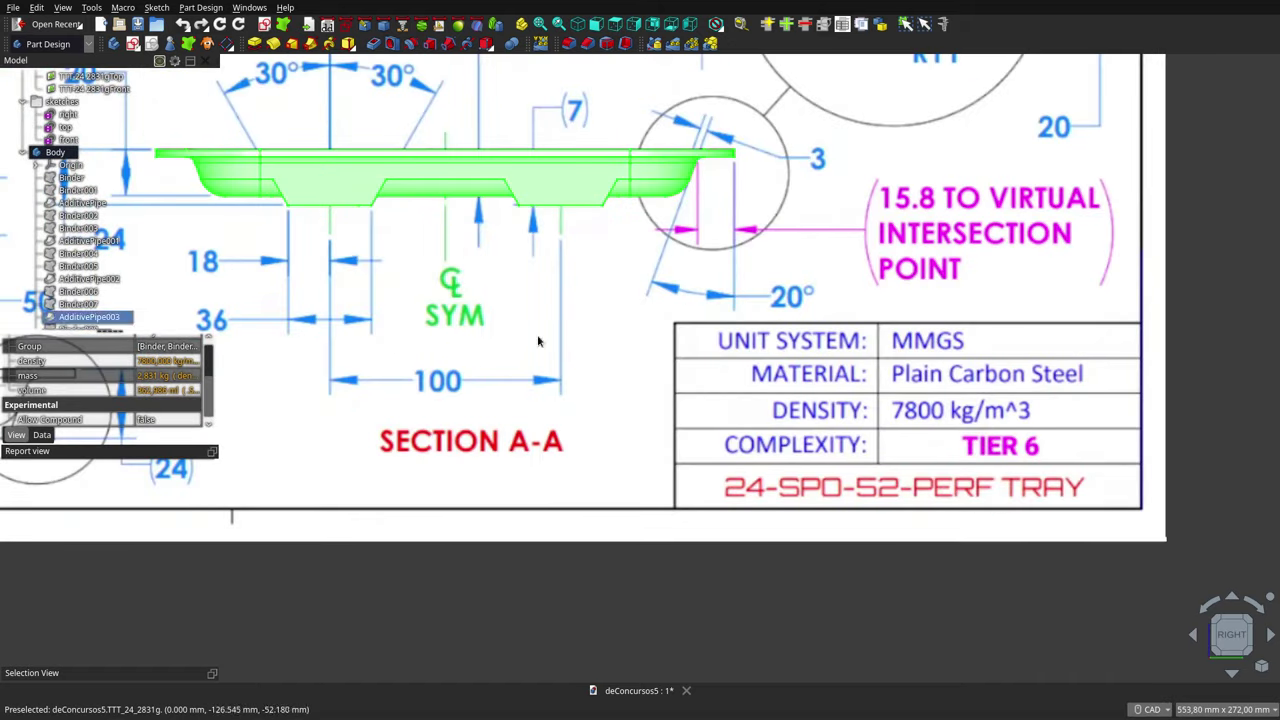
{"action": "scroll", "coordinate": [788, 327], "scroll_direction": "down", "scroll_amount": 5}
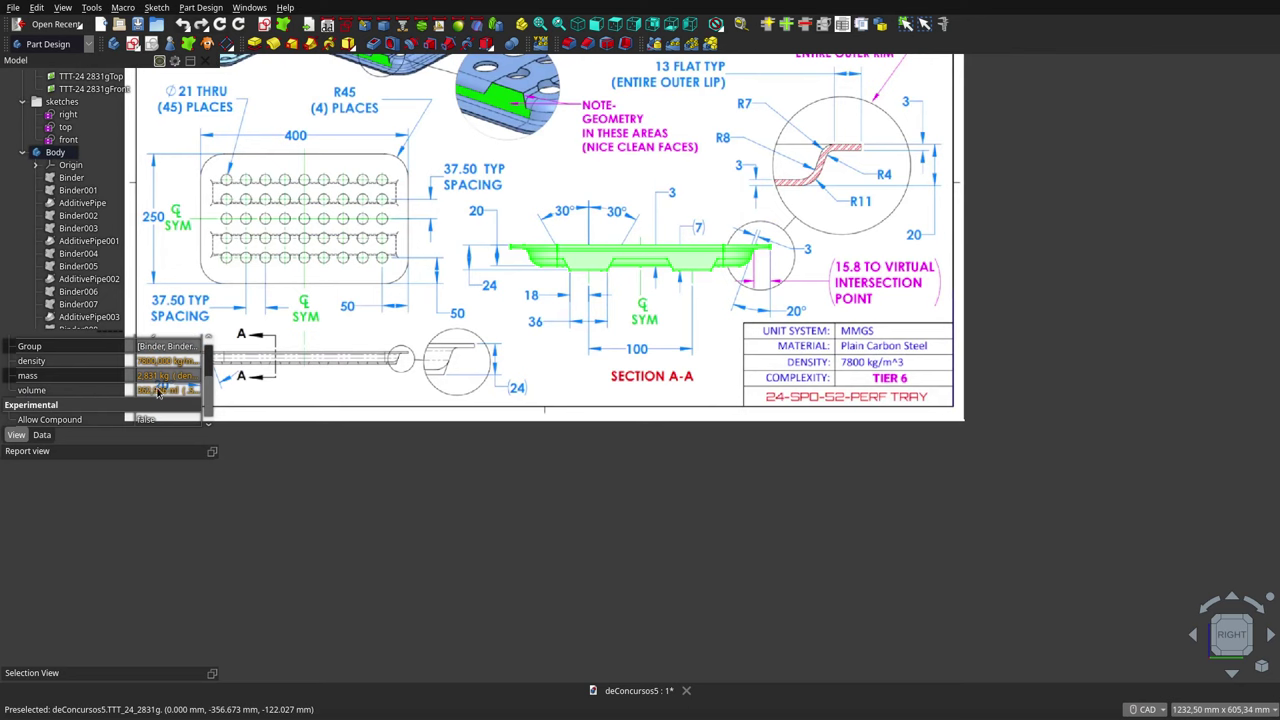
{"action": "left_click", "coordinate": [163, 390]}
{"action": "left_click", "coordinate": [184, 390]}
{"action": "type", "text": ".Shape.Volume"}
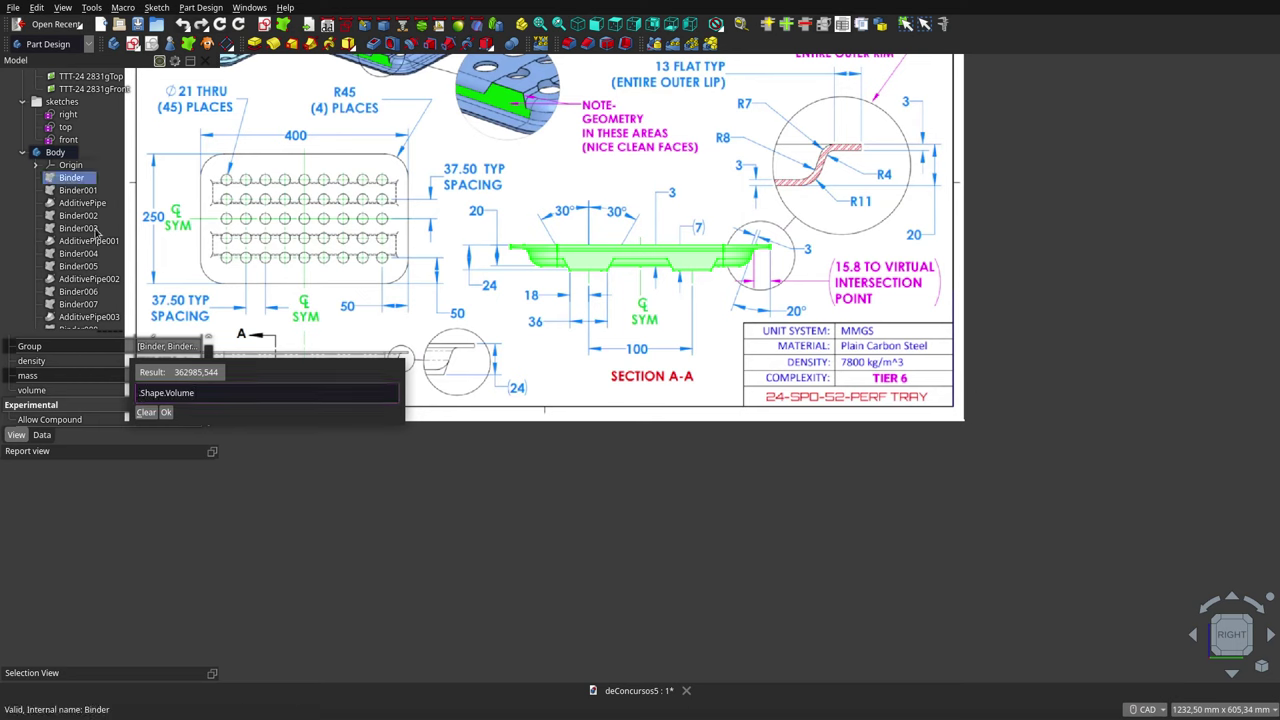
{"action": "left_click", "coordinate": [167, 395]}
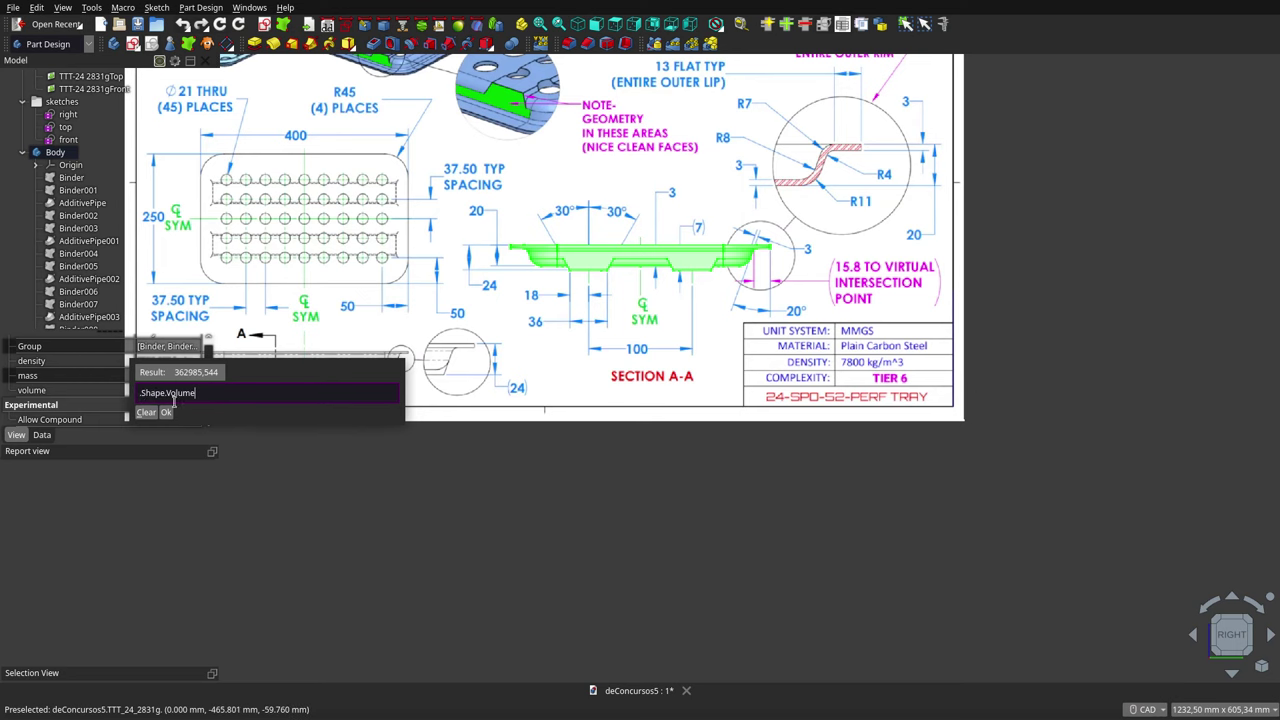
{"action": "left_click", "coordinate": [166, 413]}
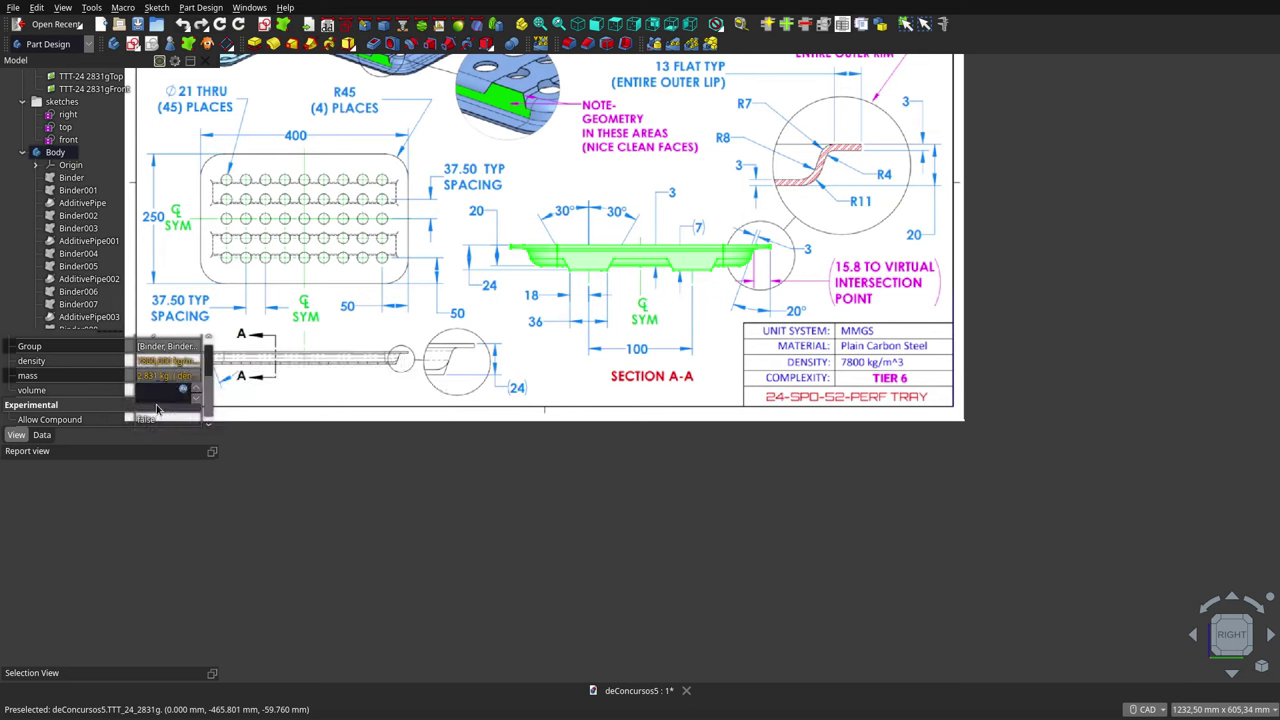
{"action": "left_click", "coordinate": [162, 391]}
{"action": "left_click", "coordinate": [229, 429]}
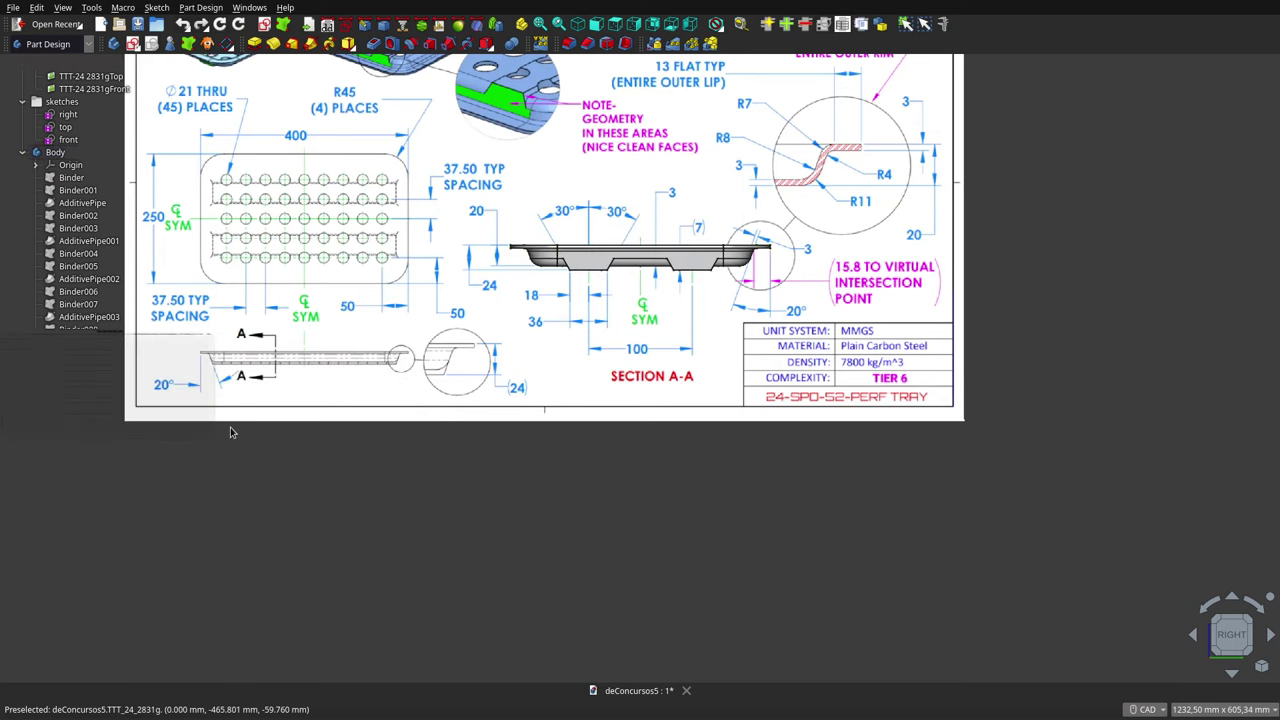
Open the Body's mass expression, density * volume, evaluating to 2,831 kg.
{"action": "left_click", "coordinate": [42, 155]}
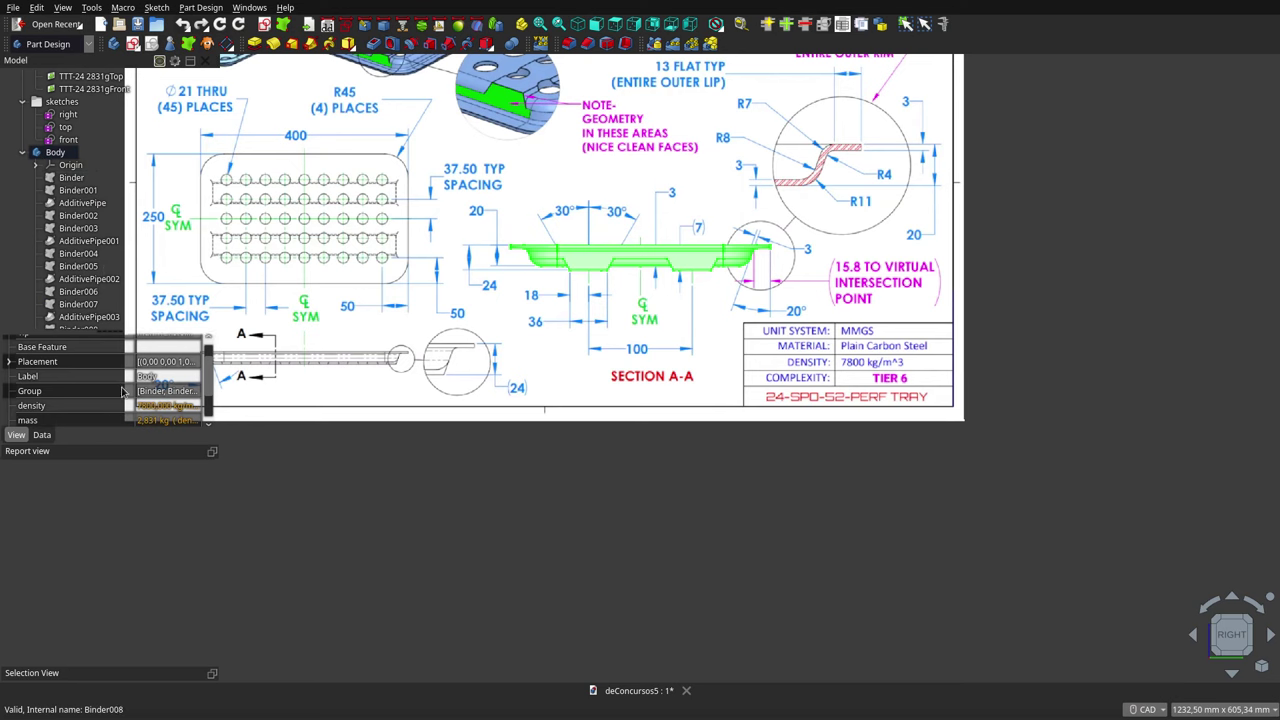
{"action": "left_click", "coordinate": [156, 406]}
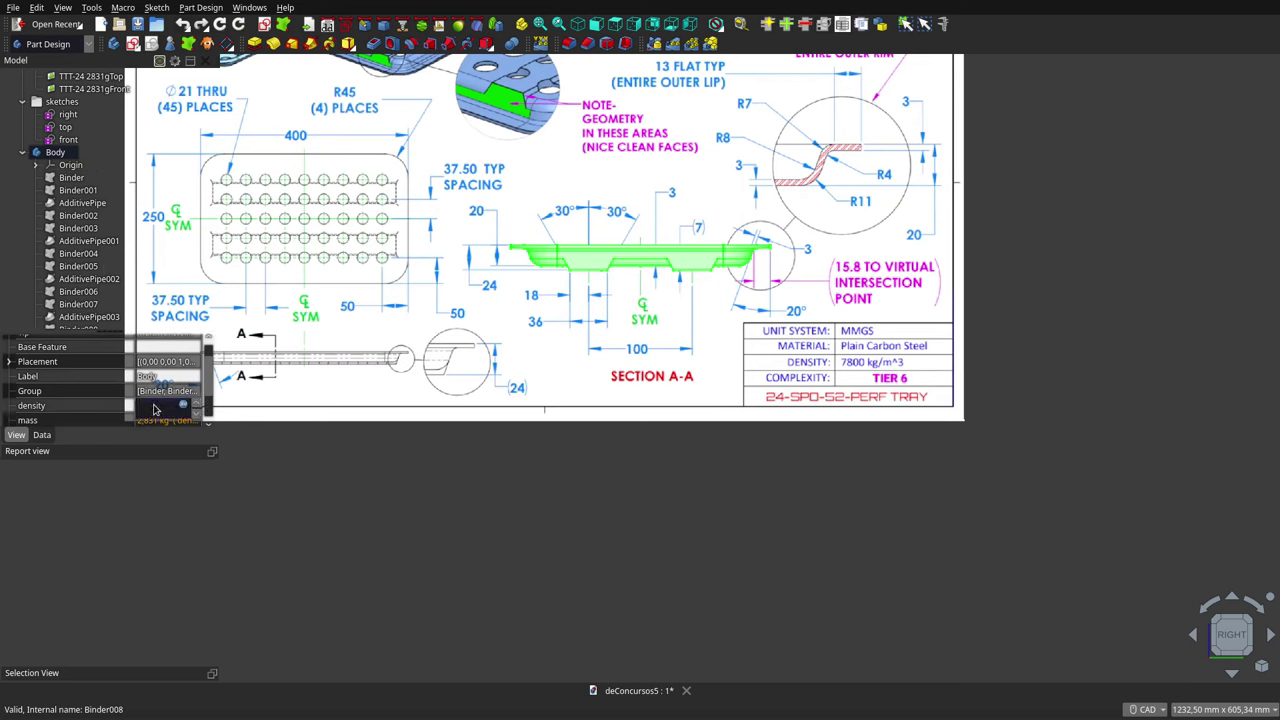
{"action": "left_click", "coordinate": [300, 505]}
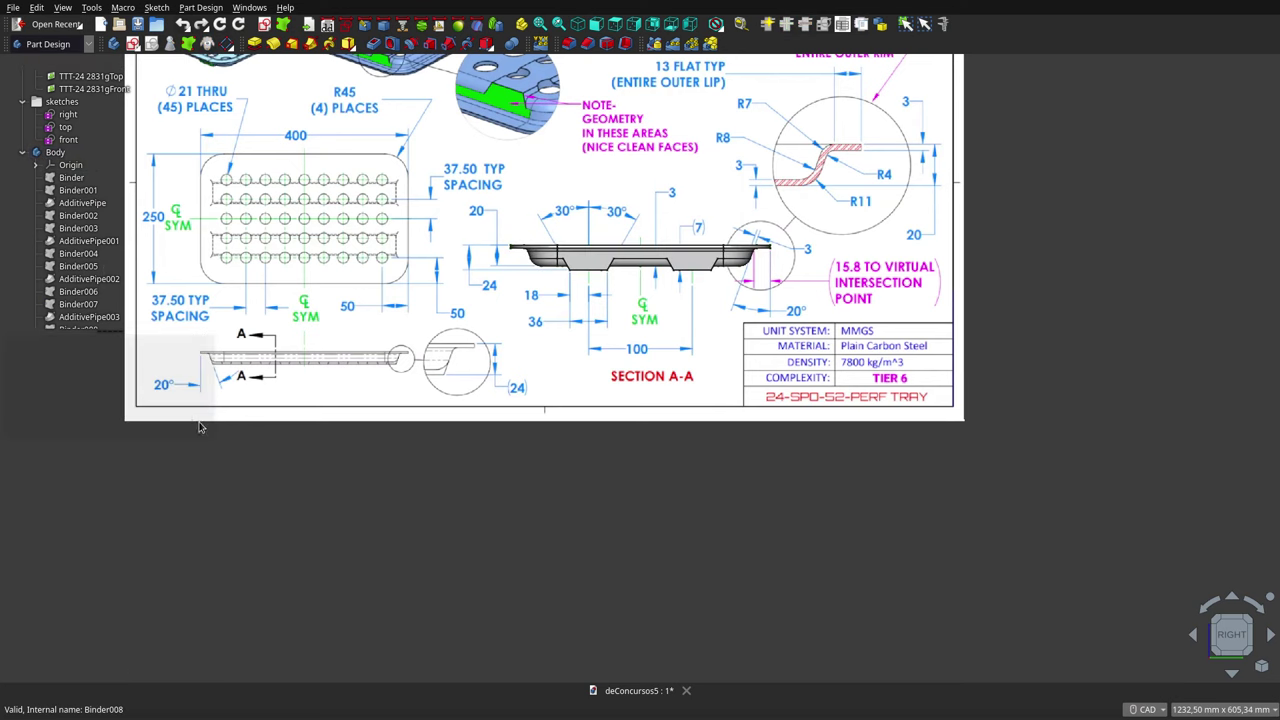
{"action": "left_click", "coordinate": [50, 152]}
{"action": "scroll", "coordinate": [168, 400], "scroll_direction": "down", "scroll_amount": 1}
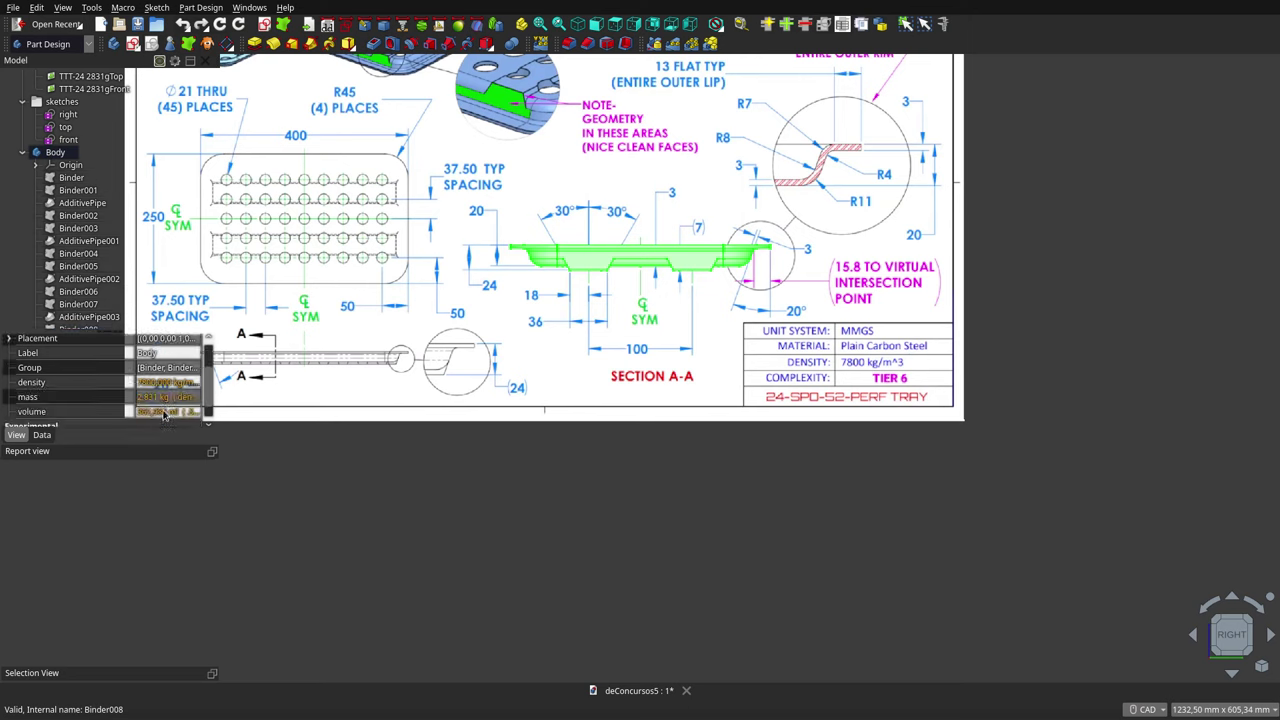
{"action": "left_click", "coordinate": [174, 400]}
{"action": "left_click", "coordinate": [182, 398]}
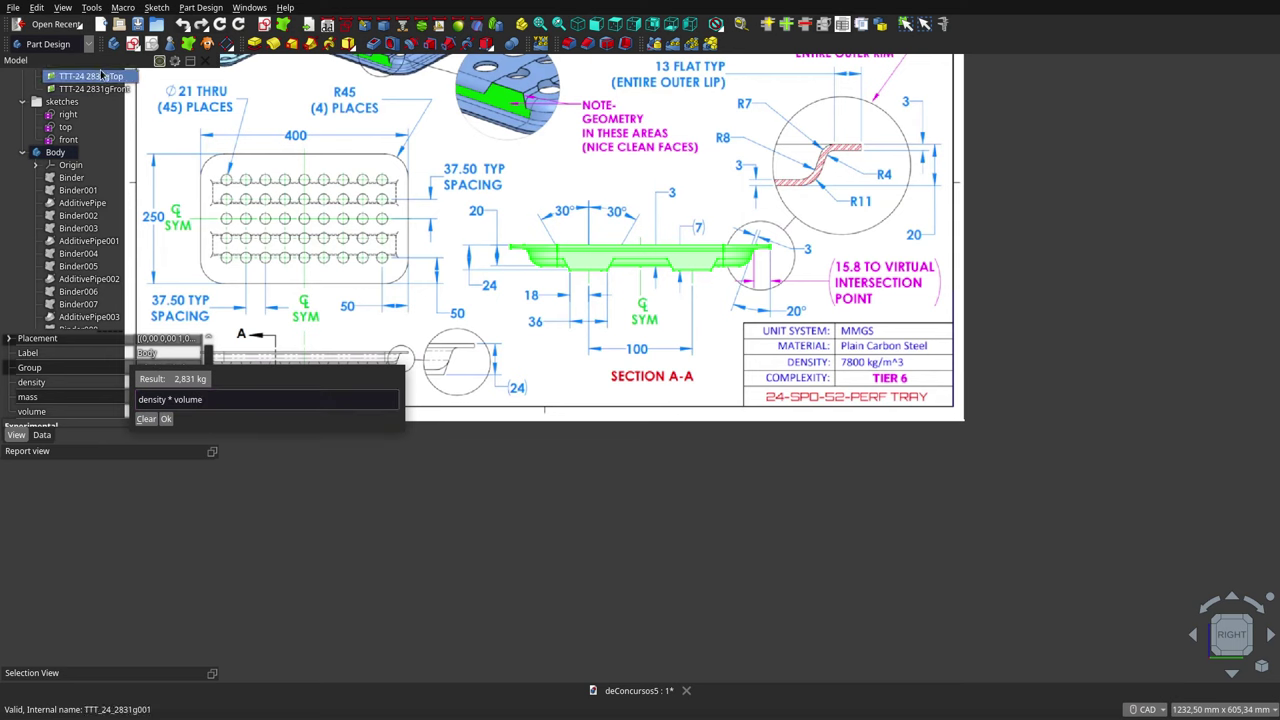
Close the mass expression, zoom out and orbit to see the drawing planes in perspective.
{"action": "left_click", "coordinate": [796, 510]}
{"action": "scroll", "coordinate": [796, 510], "scroll_direction": "down", "scroll_amount": 3}
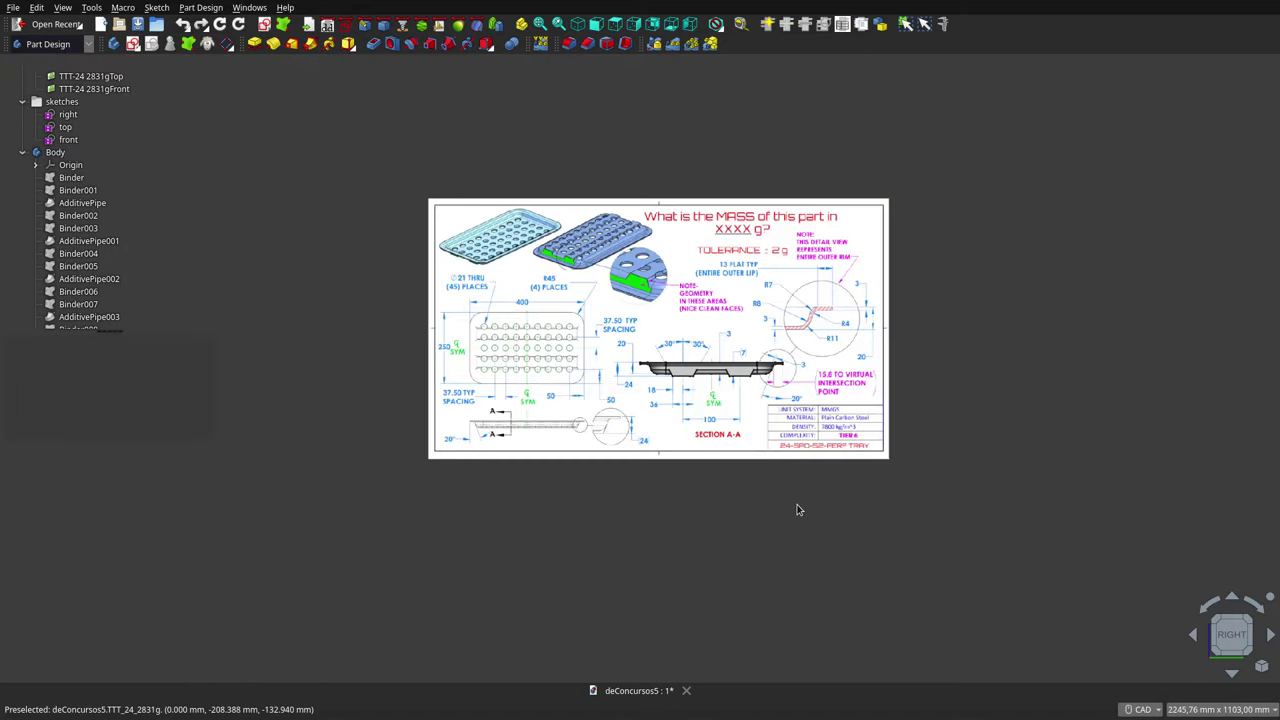
{"action": "scroll", "coordinate": [751, 416], "scroll_direction": "down", "scroll_amount": 1}
{"action": "scroll", "coordinate": [662, 388], "scroll_direction": "up", "scroll_amount": 1}
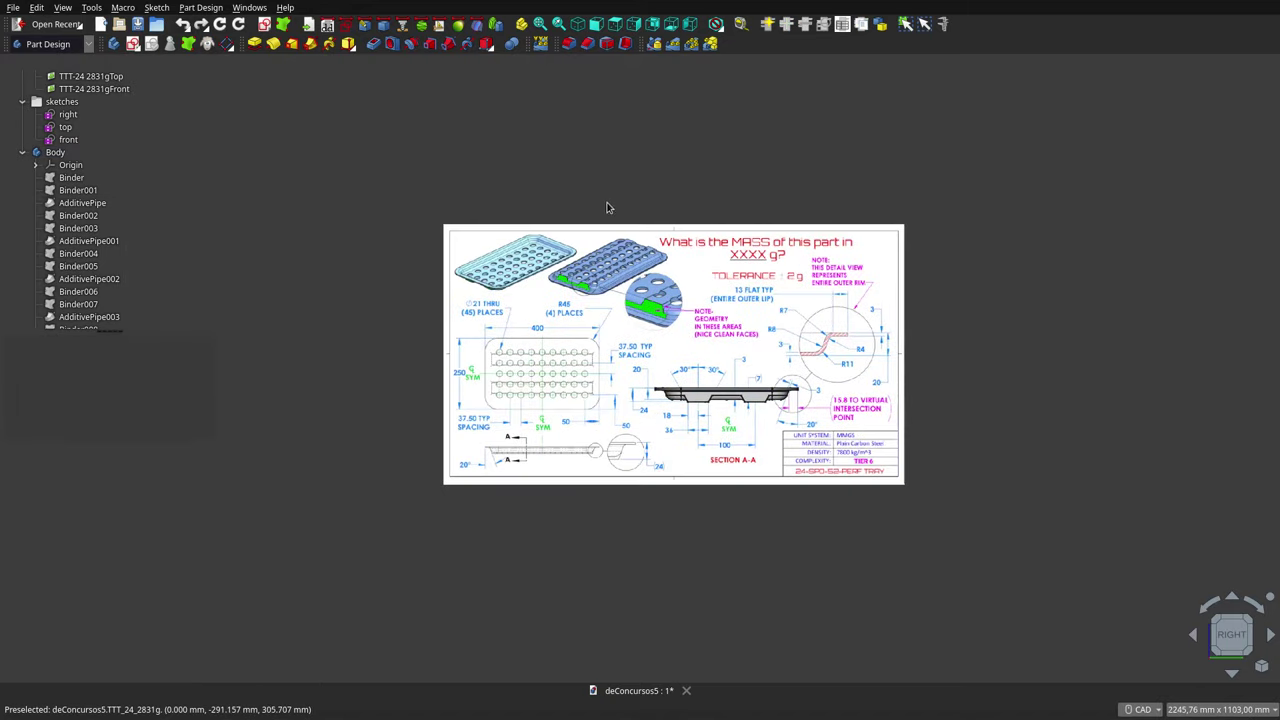
{"action": "mouse_move", "coordinate": [607, 205]}
{"action": "middle_mouse_down"}
{"action": "mouse_move", "coordinate": [753, 501]}
{"action": "mouse_move", "coordinate": [912, 353]}
{"action": "mouse_move", "coordinate": [972, 443]}
{"action": "middle_mouse_up"}
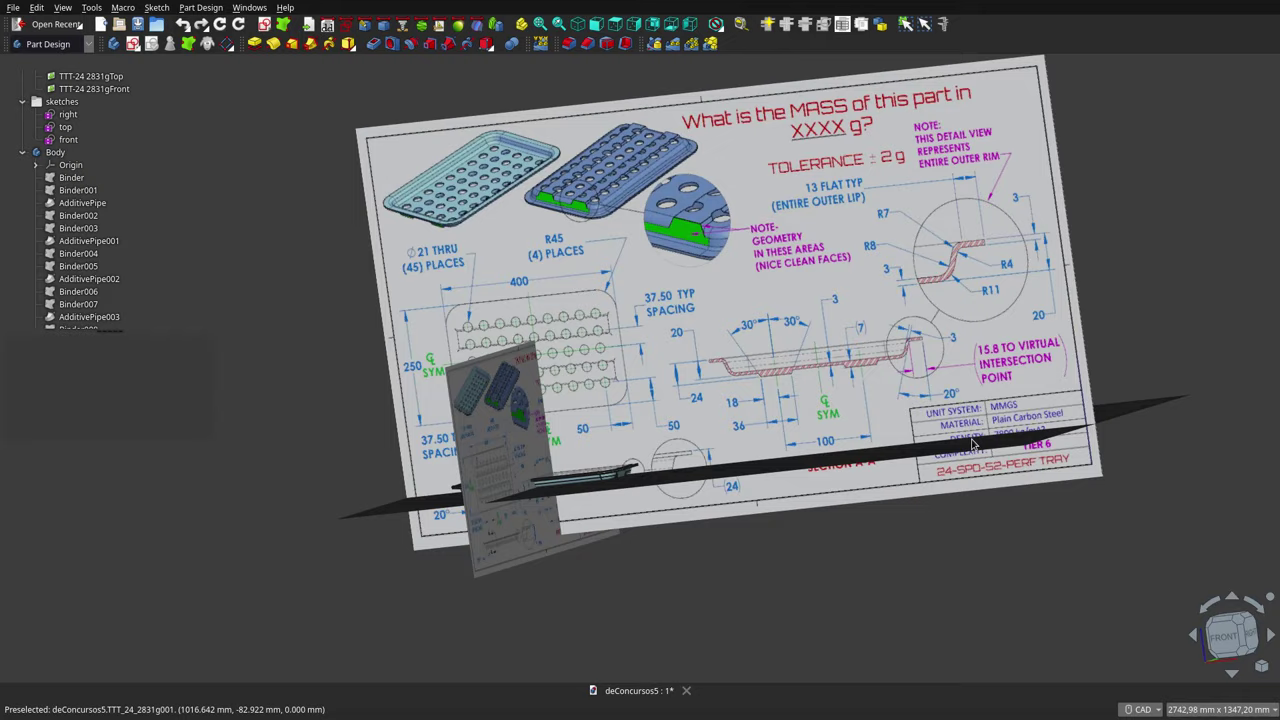
{"action": "mouse_move", "coordinate": [645, 372]}
{"action": "middle_mouse_down"}
{"action": "mouse_move", "coordinate": [711, 571]}
{"action": "mouse_move", "coordinate": [643, 370]}
{"action": "middle_mouse_up"}
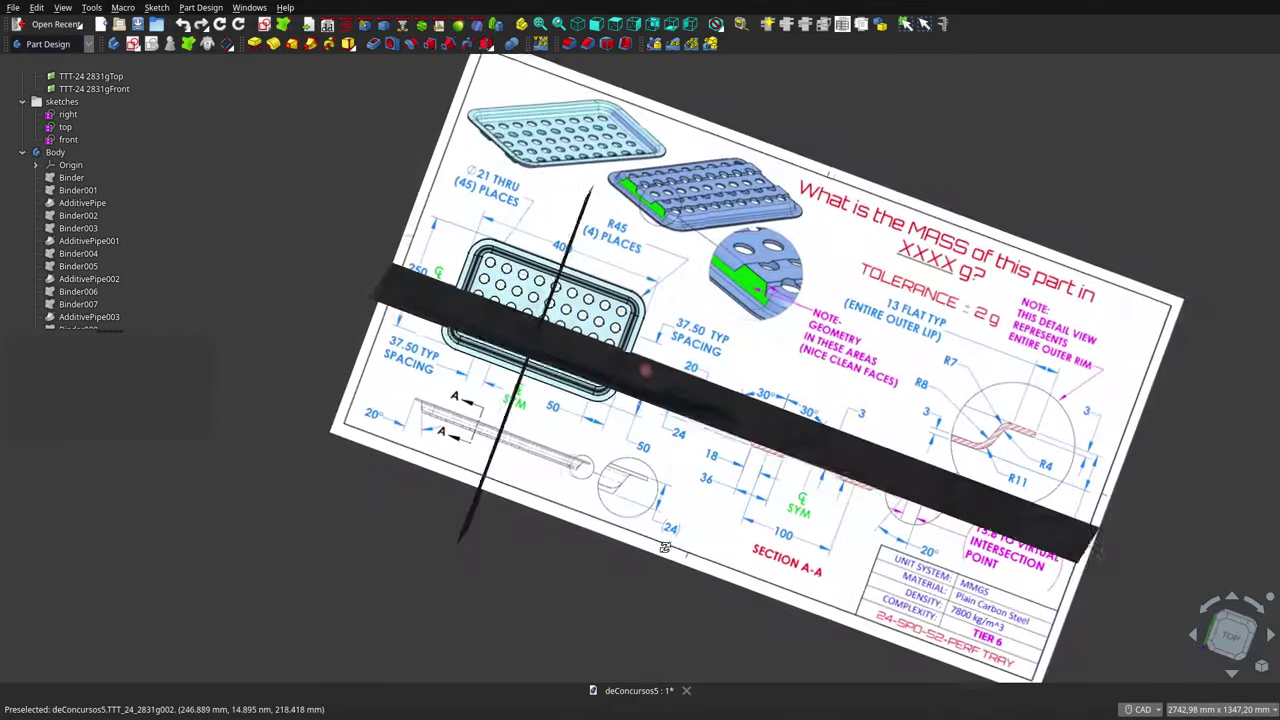
Compare the tray from Top, Front, Right, Rear and Bottom views, then select TTT-24 2831gTop.
{"action": "left_click", "coordinate": [617, 26]}
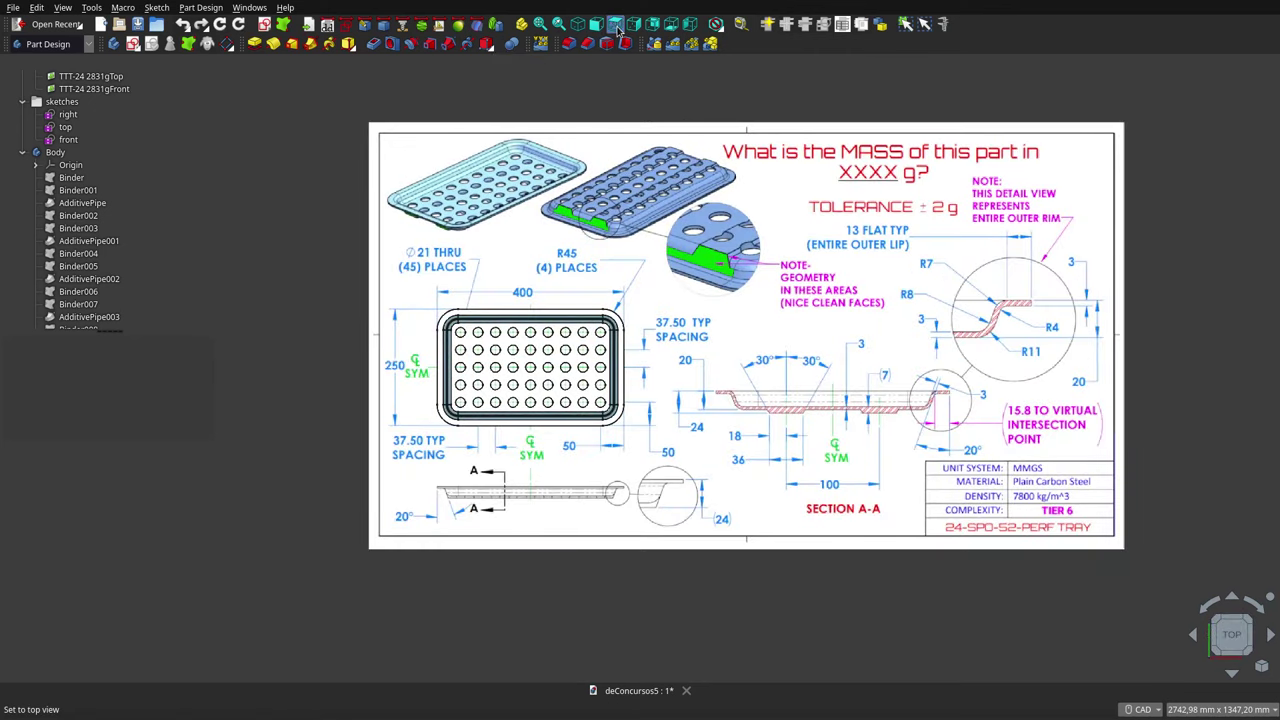
{"action": "left_click", "coordinate": [598, 30]}
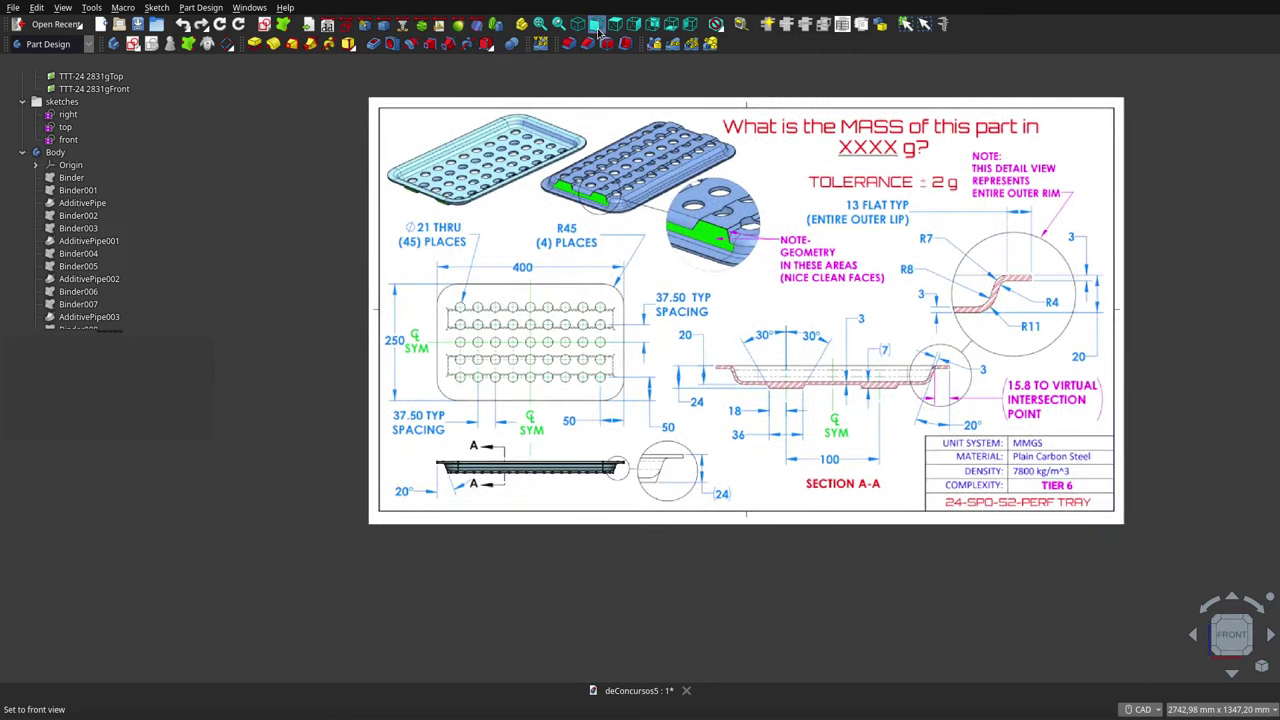
{"action": "scroll", "coordinate": [530, 489], "scroll_direction": "up", "scroll_amount": 5}
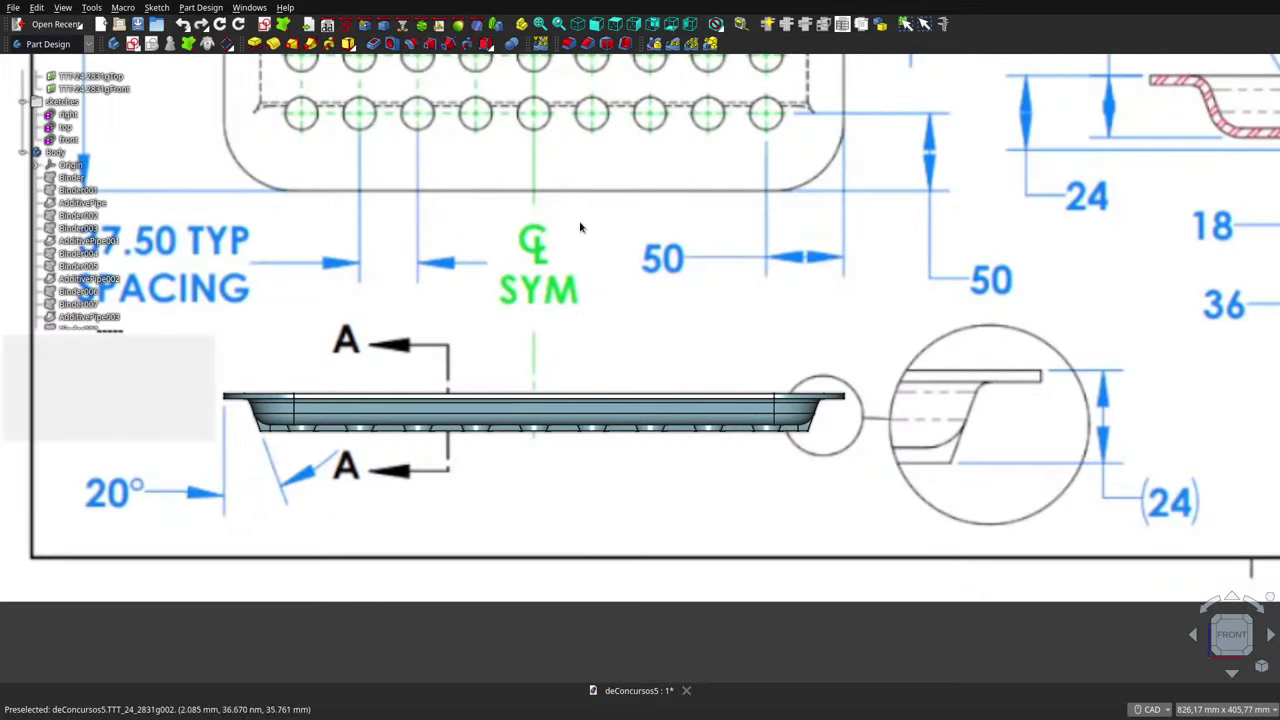
{"action": "left_click", "coordinate": [616, 24]}
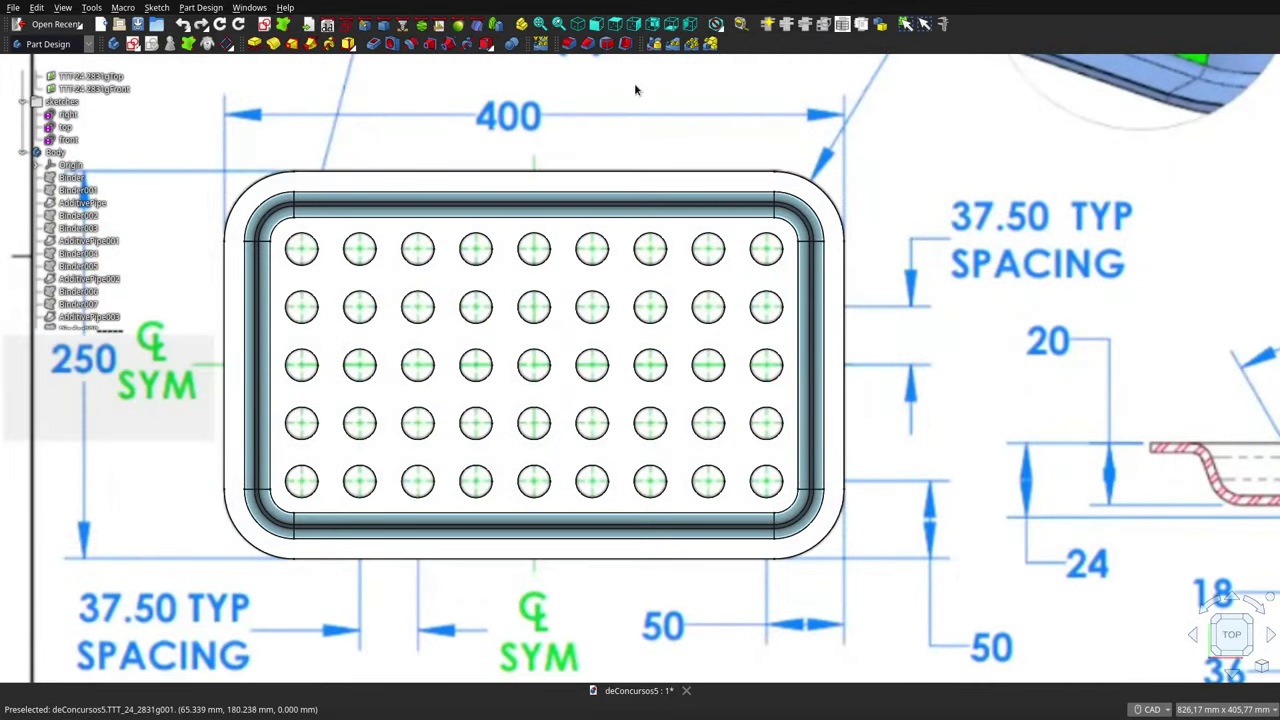
{"action": "left_click", "coordinate": [634, 26]}
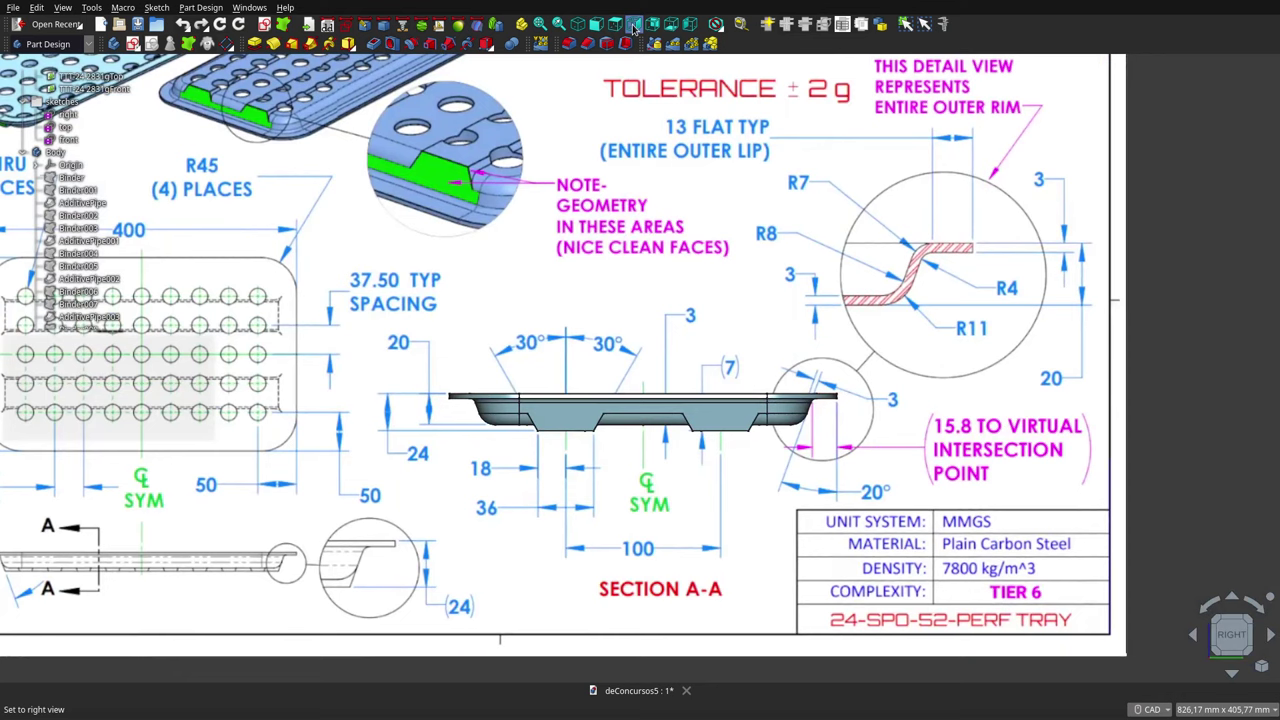
{"action": "left_click", "coordinate": [652, 24]}
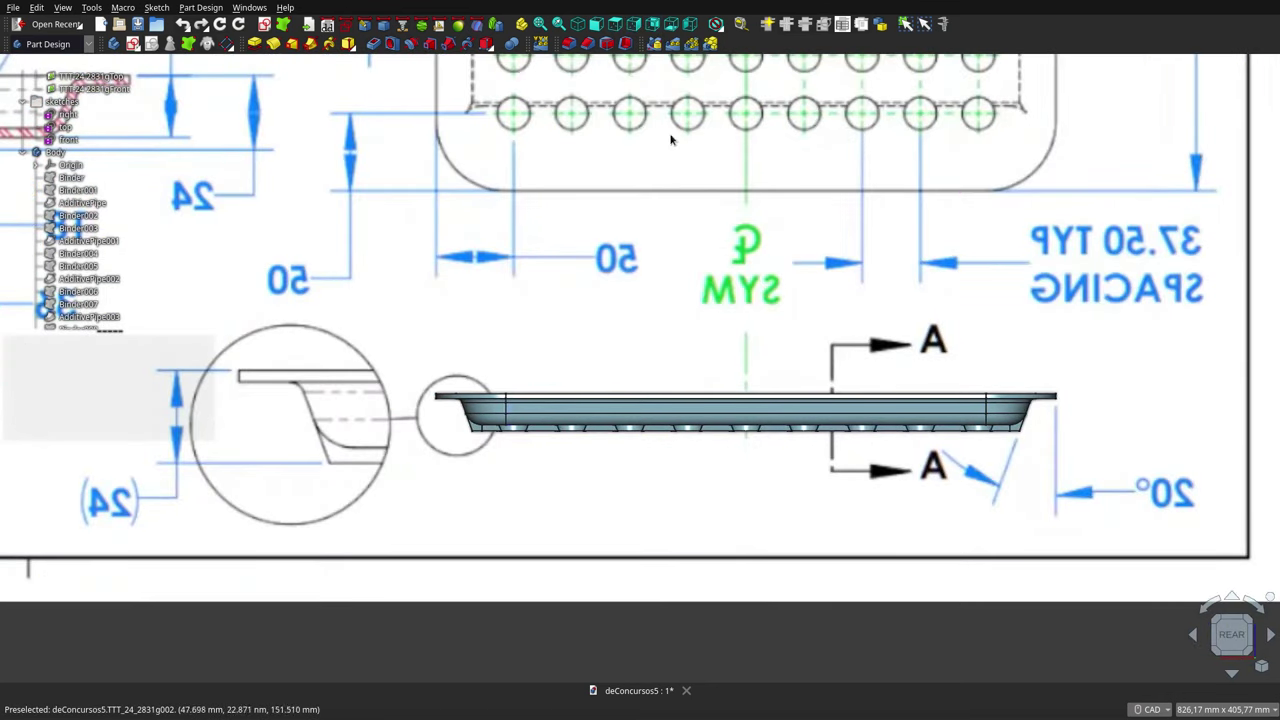
{"action": "left_click", "coordinate": [652, 25]}
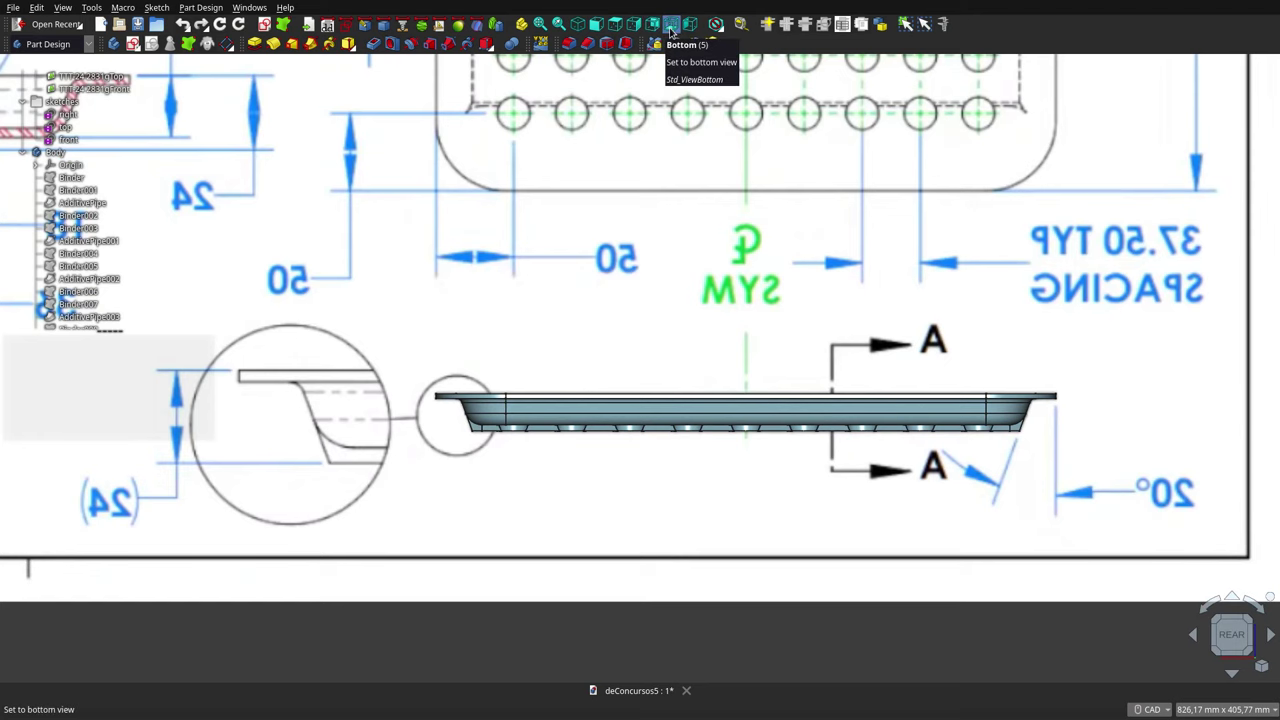
{"action": "left_click", "coordinate": [671, 25]}
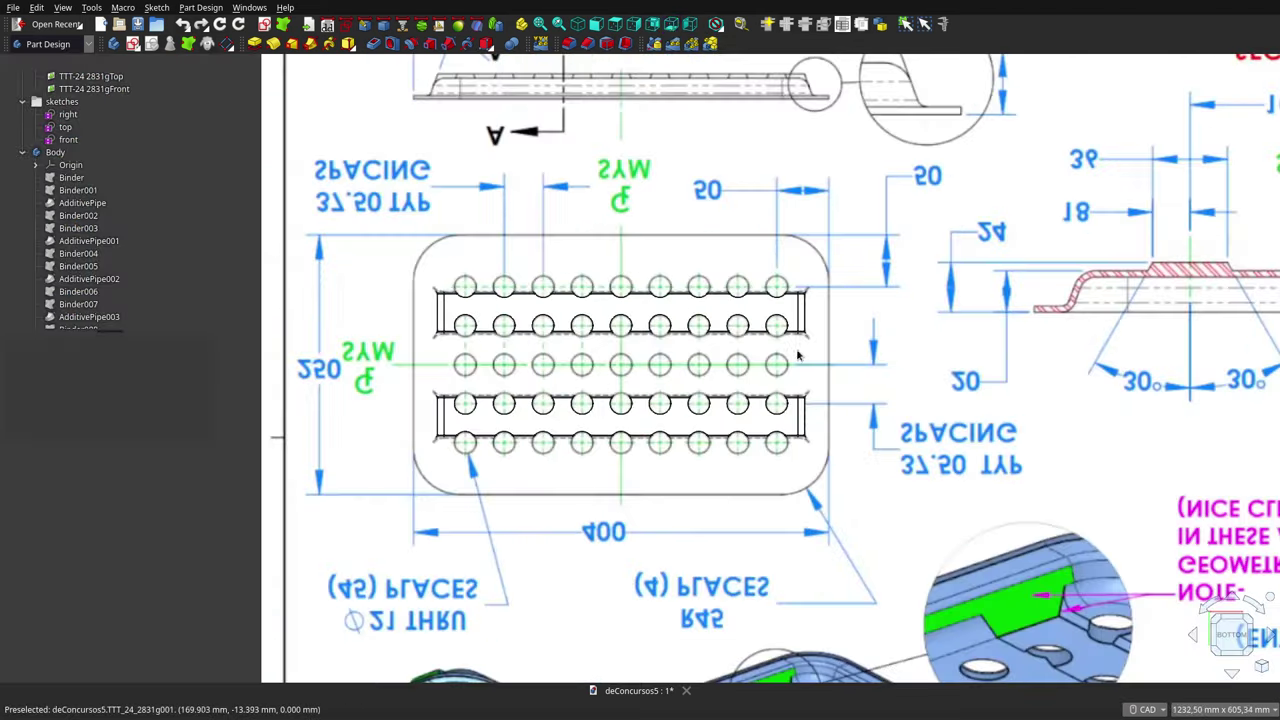
{"action": "left_click", "coordinate": [830, 352]}
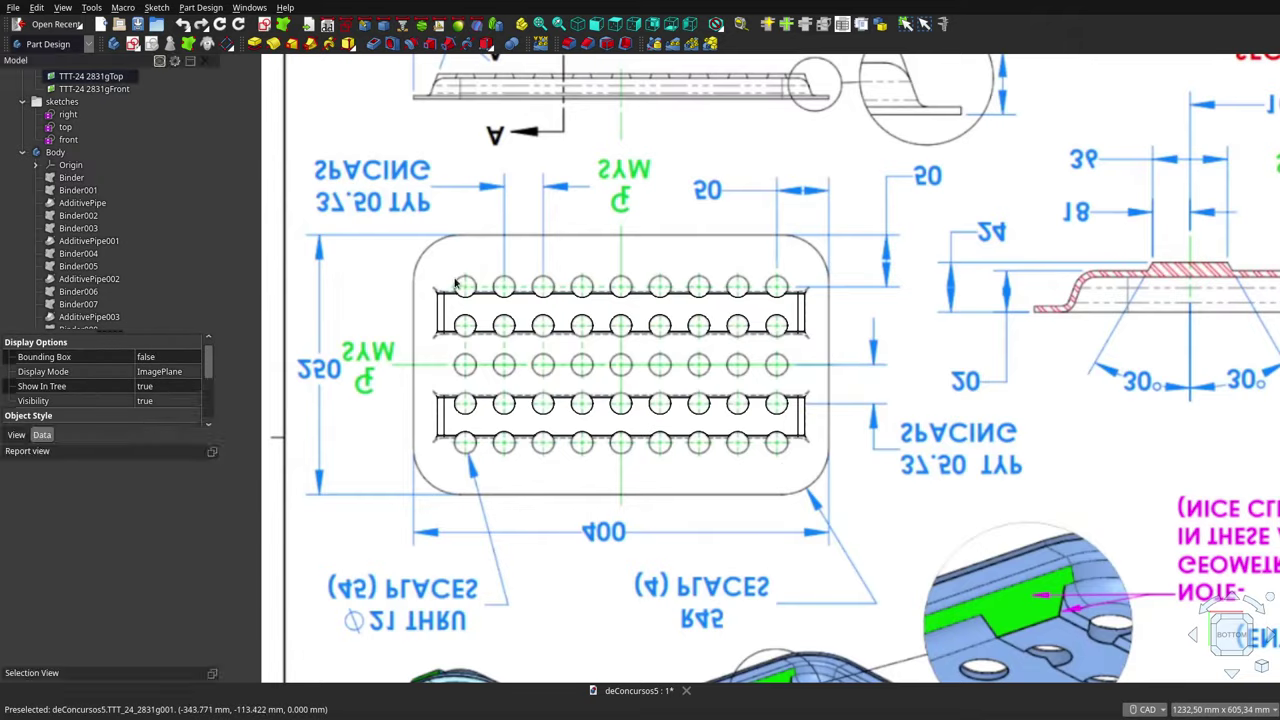
Orbit and zoom around the tray between the drawing planes, then switch to Isometric view.
{"action": "mouse_move", "coordinate": [640, 240]}
{"action": "middle_mouse_down"}
{"action": "mouse_move", "coordinate": [695, 313]}
{"action": "mouse_move", "coordinate": [642, 367]}
{"action": "mouse_move", "coordinate": [634, 417]}
{"action": "mouse_move", "coordinate": [637, 437]}
{"action": "mouse_move", "coordinate": [677, 443]}
{"action": "mouse_move", "coordinate": [671, 423]}
{"action": "mouse_move", "coordinate": [643, 429]}
{"action": "middle_mouse_up"}
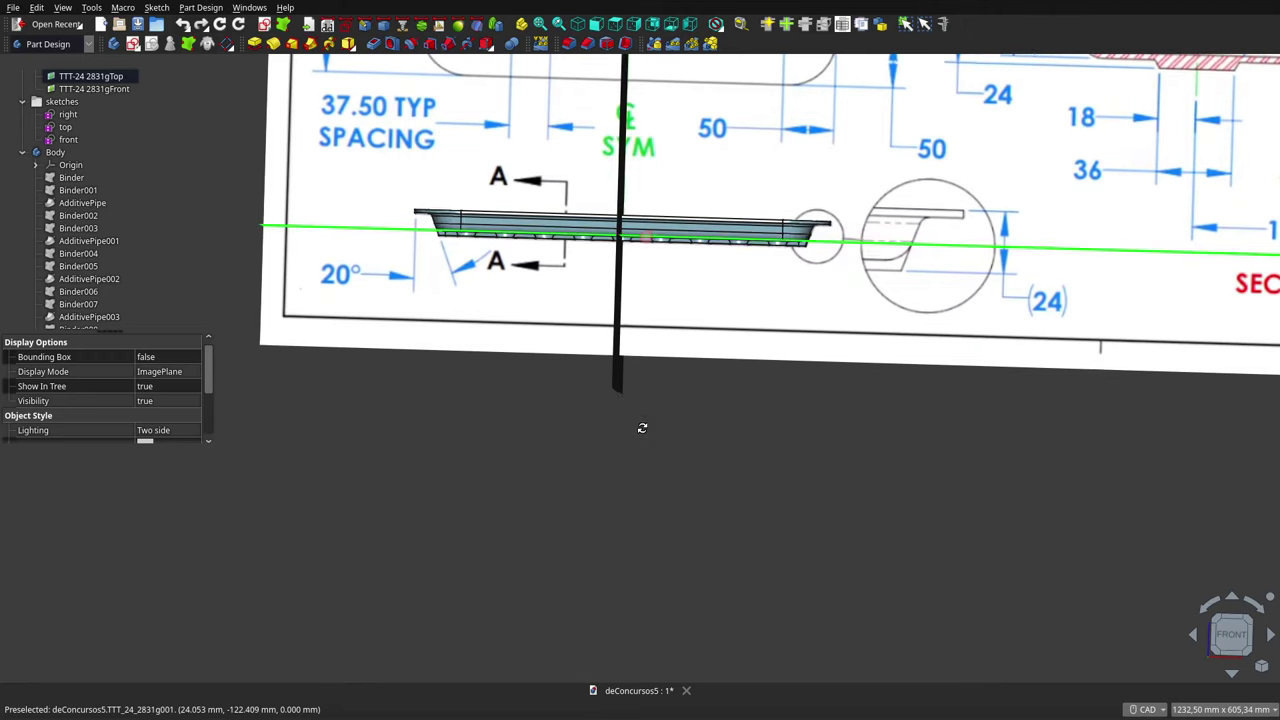
{"action": "scroll", "coordinate": [570, 271], "scroll_direction": "up", "scroll_amount": 3}
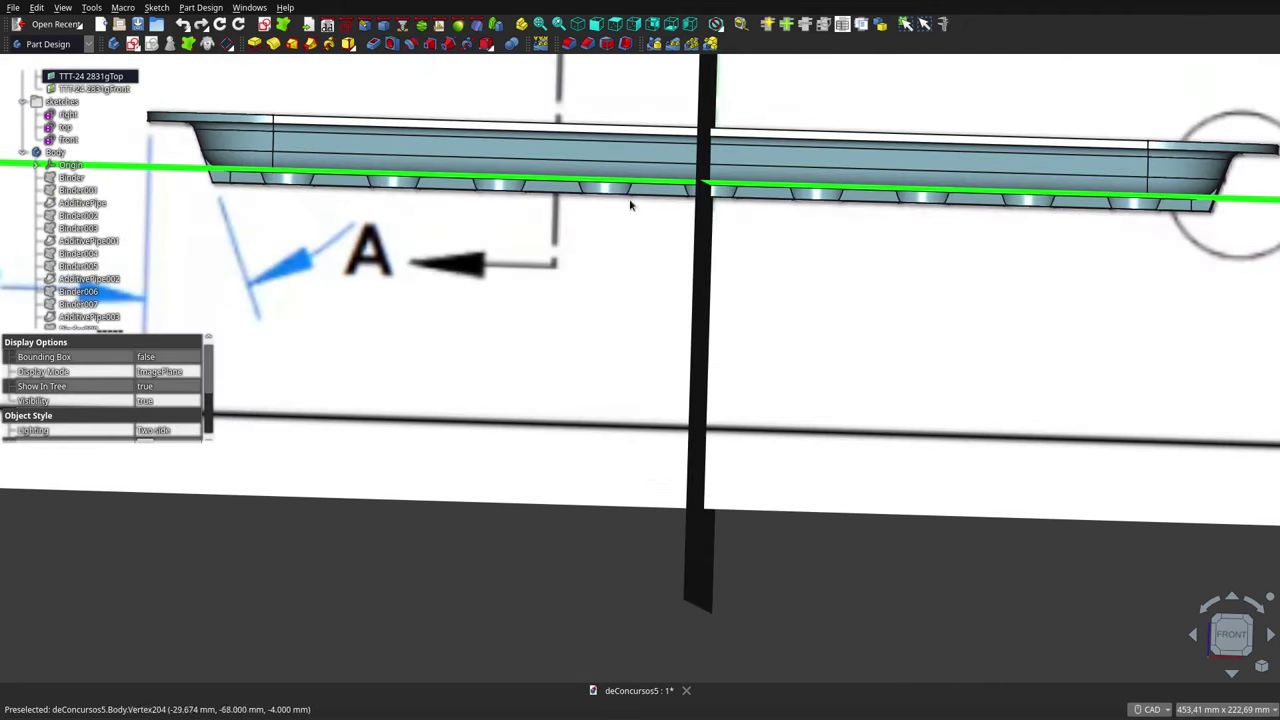
{"action": "scroll", "coordinate": [686, 328], "scroll_direction": "down", "scroll_amount": 4}
{"action": "scroll", "coordinate": [686, 325], "scroll_direction": "down", "scroll_amount": 3}
{"action": "mouse_move", "coordinate": [703, 299]}
{"action": "middle_mouse_down"}
{"action": "mouse_move", "coordinate": [576, 296]}
{"action": "mouse_move", "coordinate": [793, 297]}
{"action": "mouse_move", "coordinate": [573, 206]}
{"action": "mouse_move", "coordinate": [596, 243]}
{"action": "middle_mouse_up"}
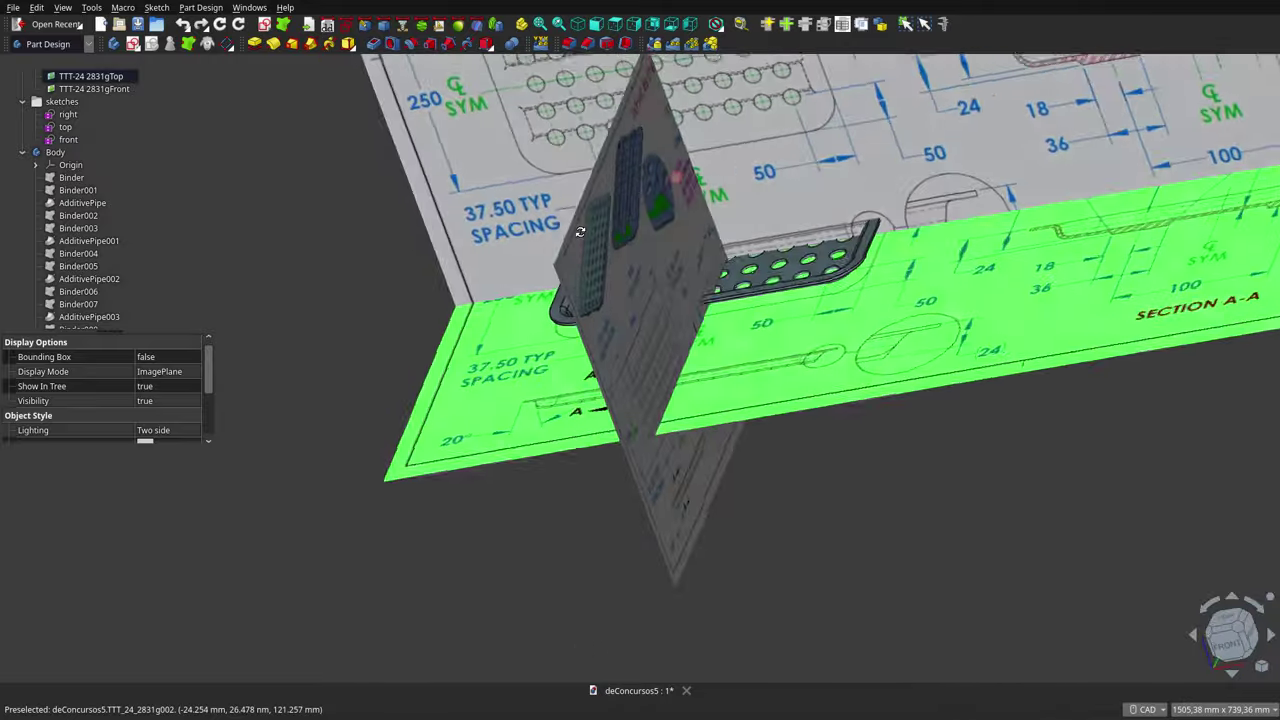
{"action": "left_click", "coordinate": [577, 27]}
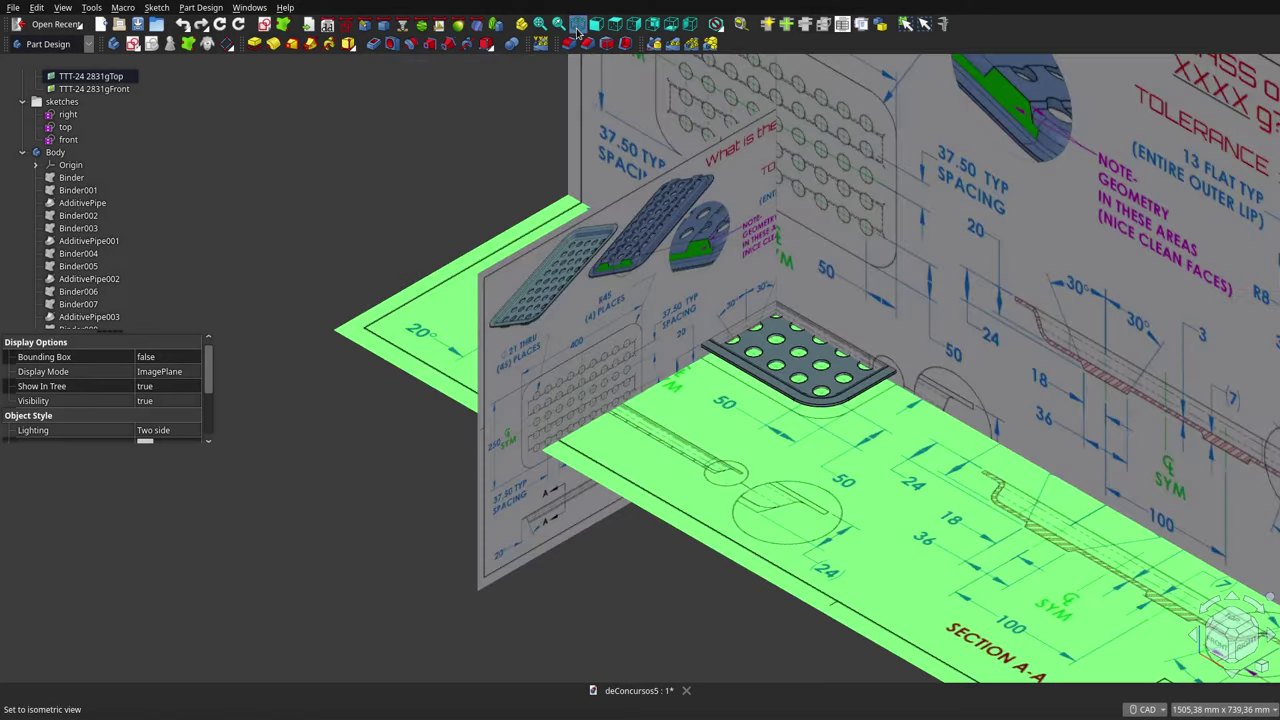
{"action": "scroll", "coordinate": [796, 237], "scroll_direction": "up", "scroll_amount": 2}
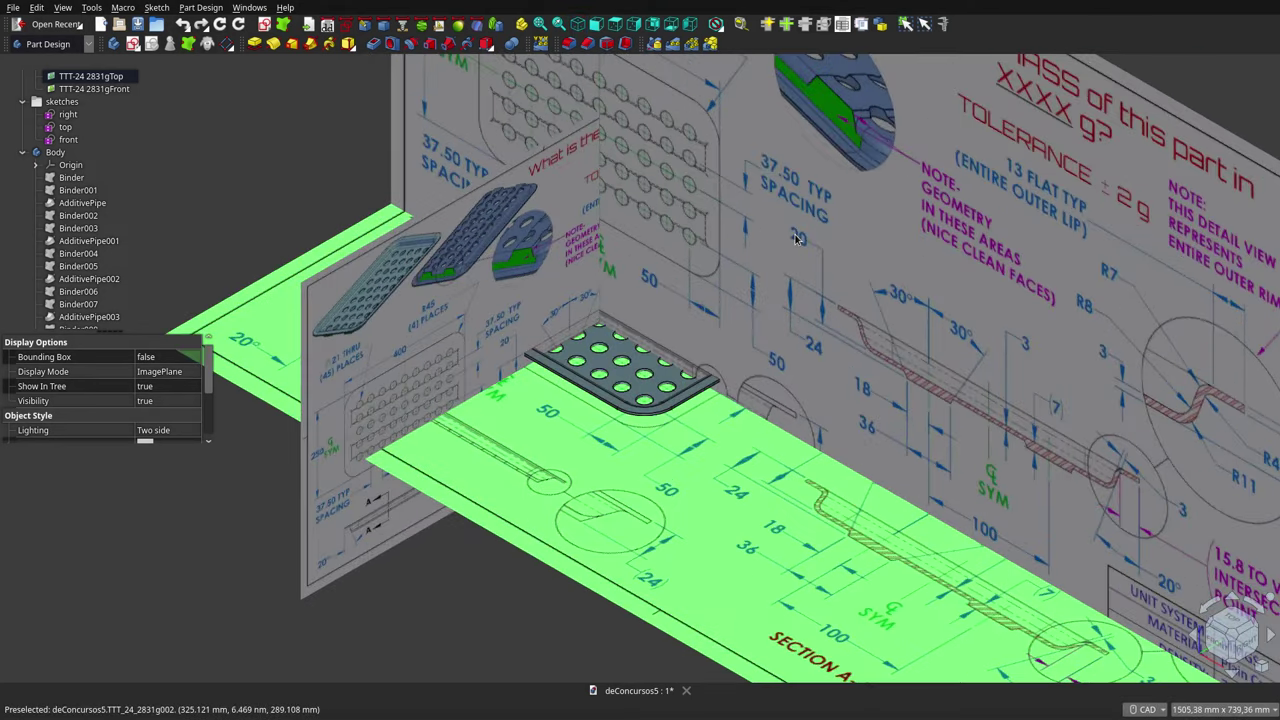
{"action": "scroll", "coordinate": [629, 421], "scroll_direction": "down", "scroll_amount": 2}
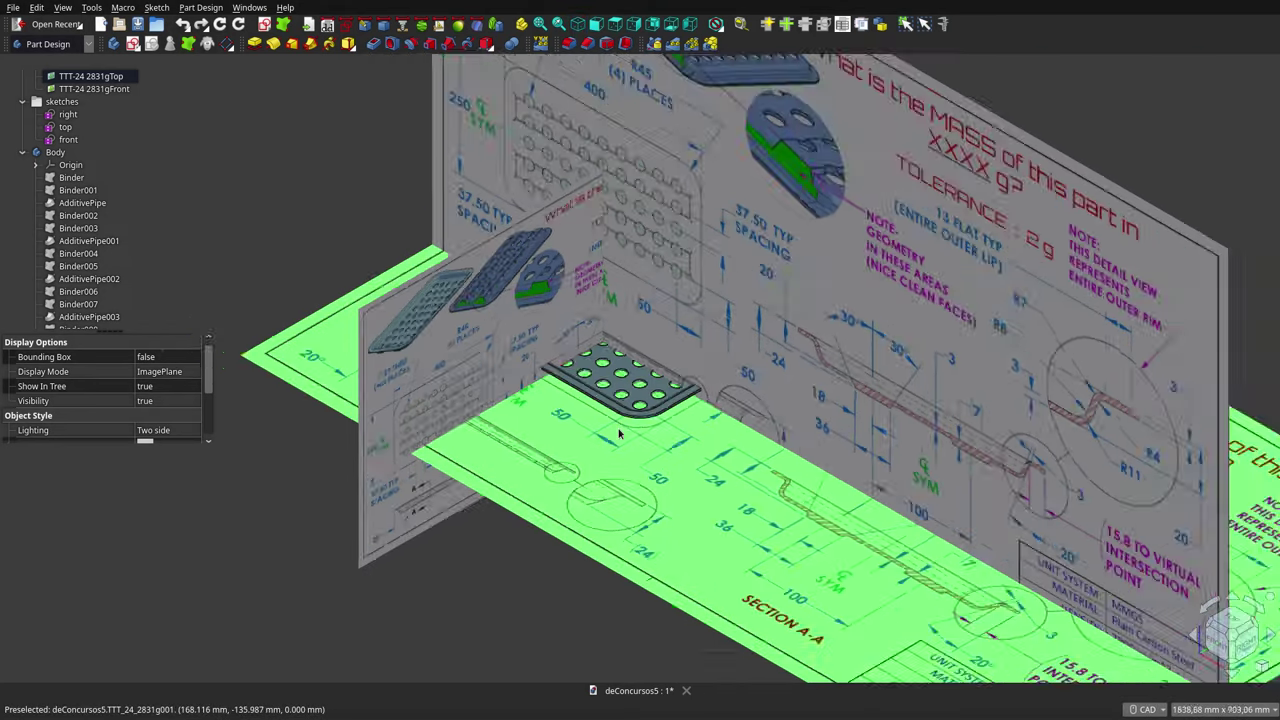
{"action": "scroll", "coordinate": [685, 306], "scroll_direction": "up", "scroll_amount": 1}
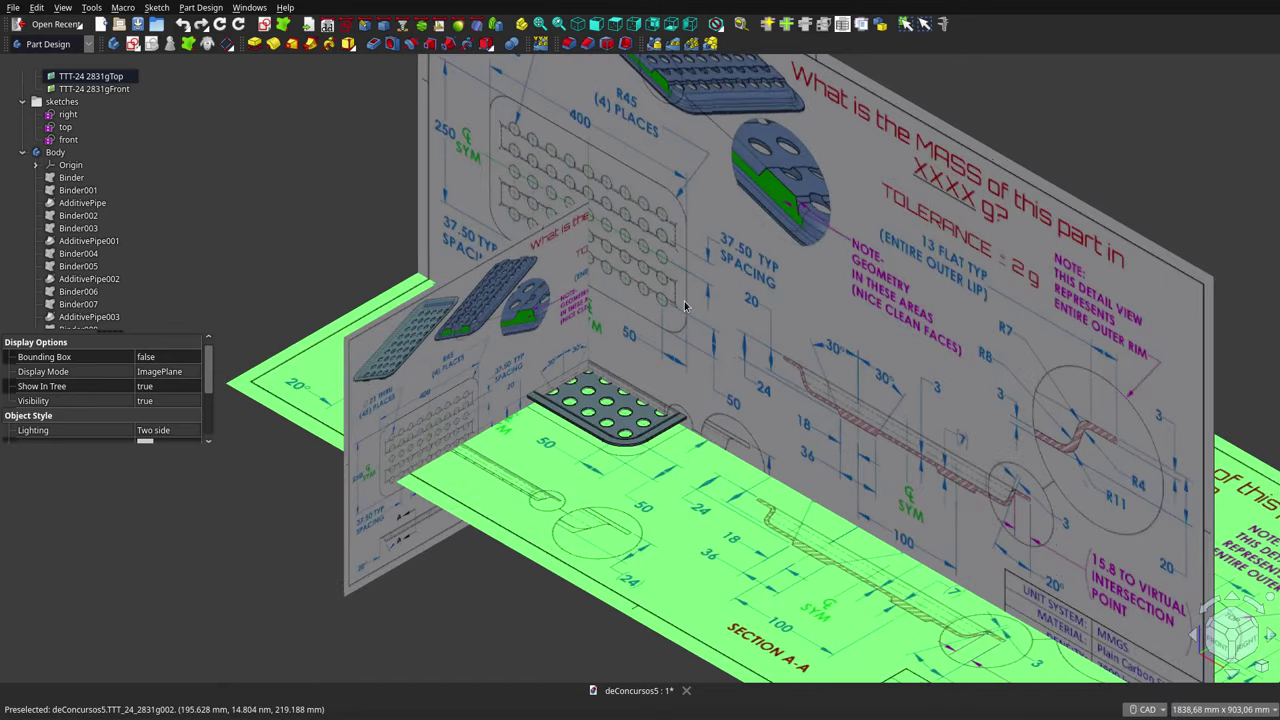
{"action": "scroll", "coordinate": [685, 306], "scroll_direction": "down", "scroll_amount": 2}
Check the tray's alignment against the front drawing plane, then view the top drawing straight down.
{"action": "key", "text": "1"}
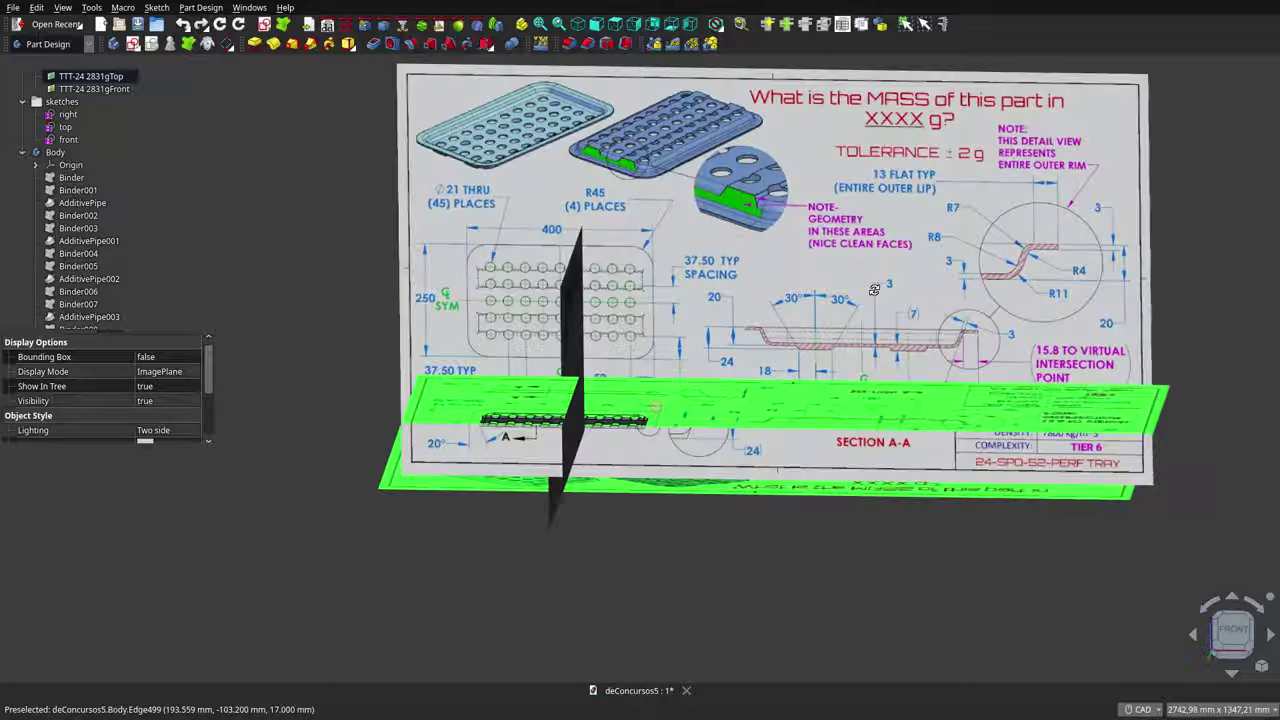
{"action": "mouse_move", "coordinate": [874, 289]}
{"action": "middle_mouse_down"}
{"action": "mouse_move", "coordinate": [823, 353]}
{"action": "mouse_move", "coordinate": [683, 207]}
{"action": "mouse_move", "coordinate": [695, 320]}
{"action": "middle_mouse_up"}
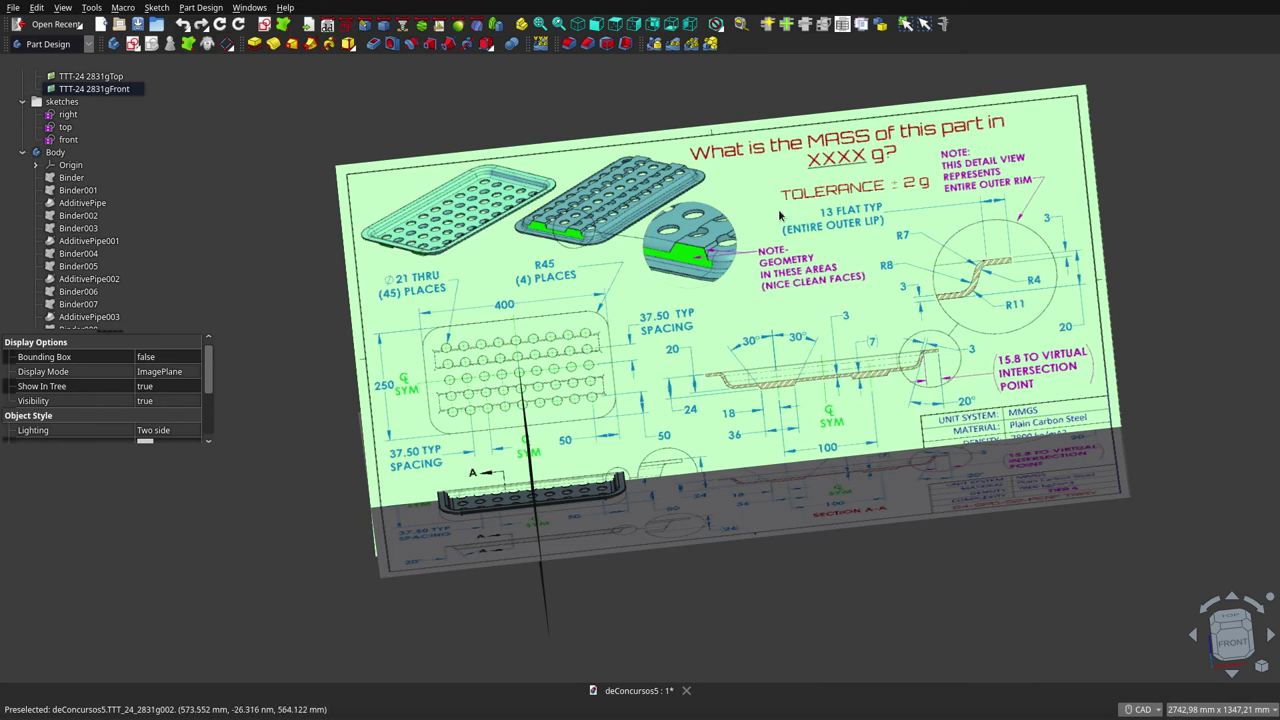
{"action": "left_click", "coordinate": [617, 25]}
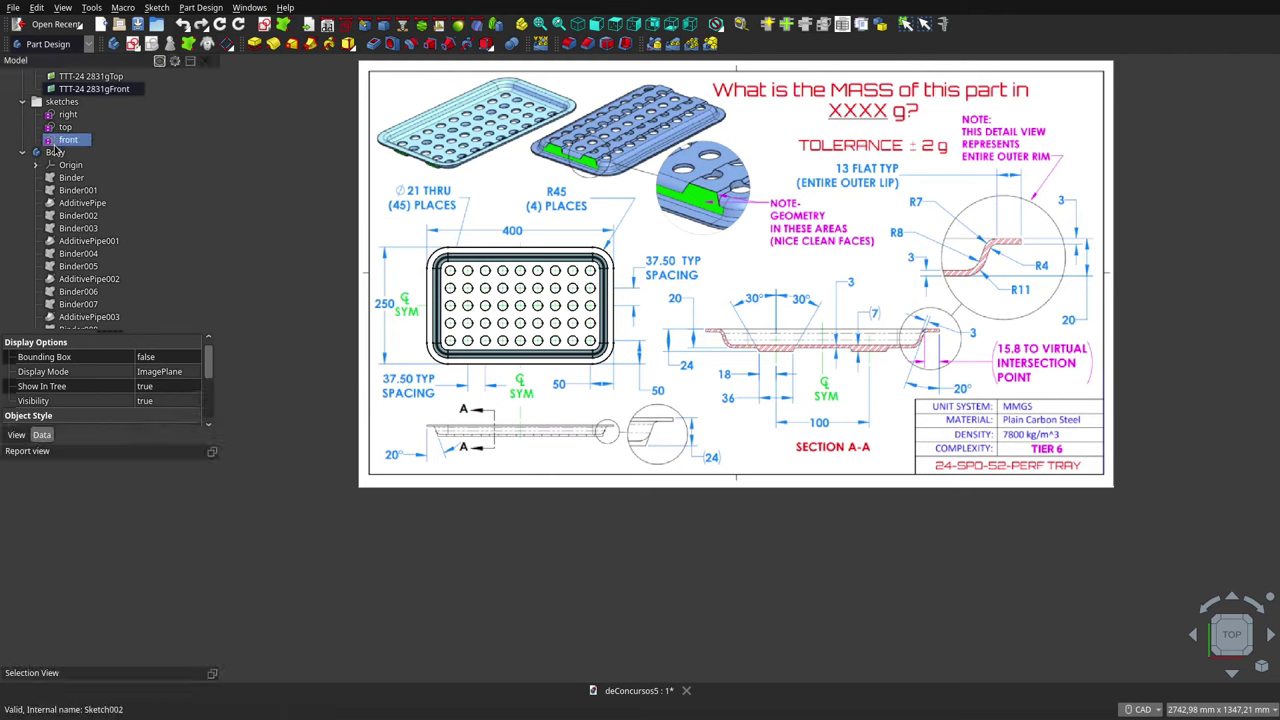
Select the reference sketches, tilt back to a 3D view, and select the Body to show its properties.
{"action": "left_click", "coordinate": [62, 115]}
{"action": "left_click", "coordinate": [58, 113]}
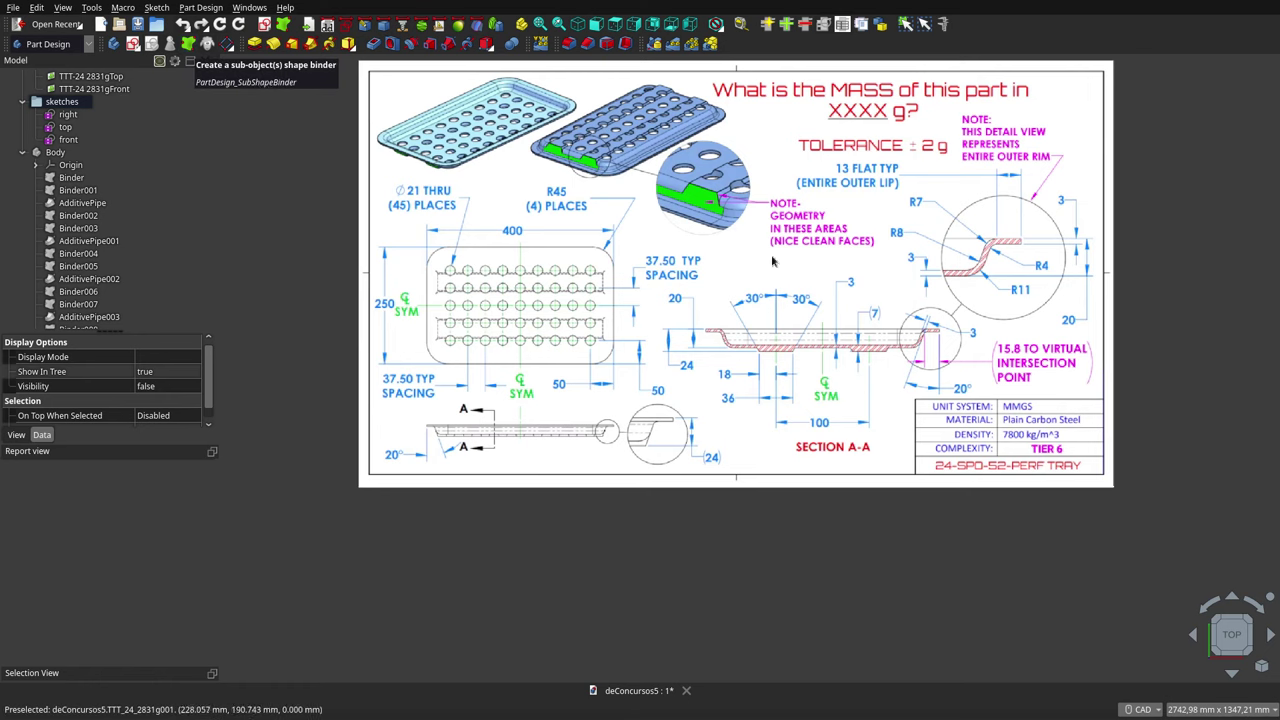
{"action": "scroll", "coordinate": [800, 323], "scroll_direction": "down", "scroll_amount": 2}
{"action": "scroll", "coordinate": [800, 323], "scroll_direction": "down", "scroll_amount": 2}
{"action": "scroll", "coordinate": [800, 323], "scroll_direction": "up", "scroll_amount": 2}
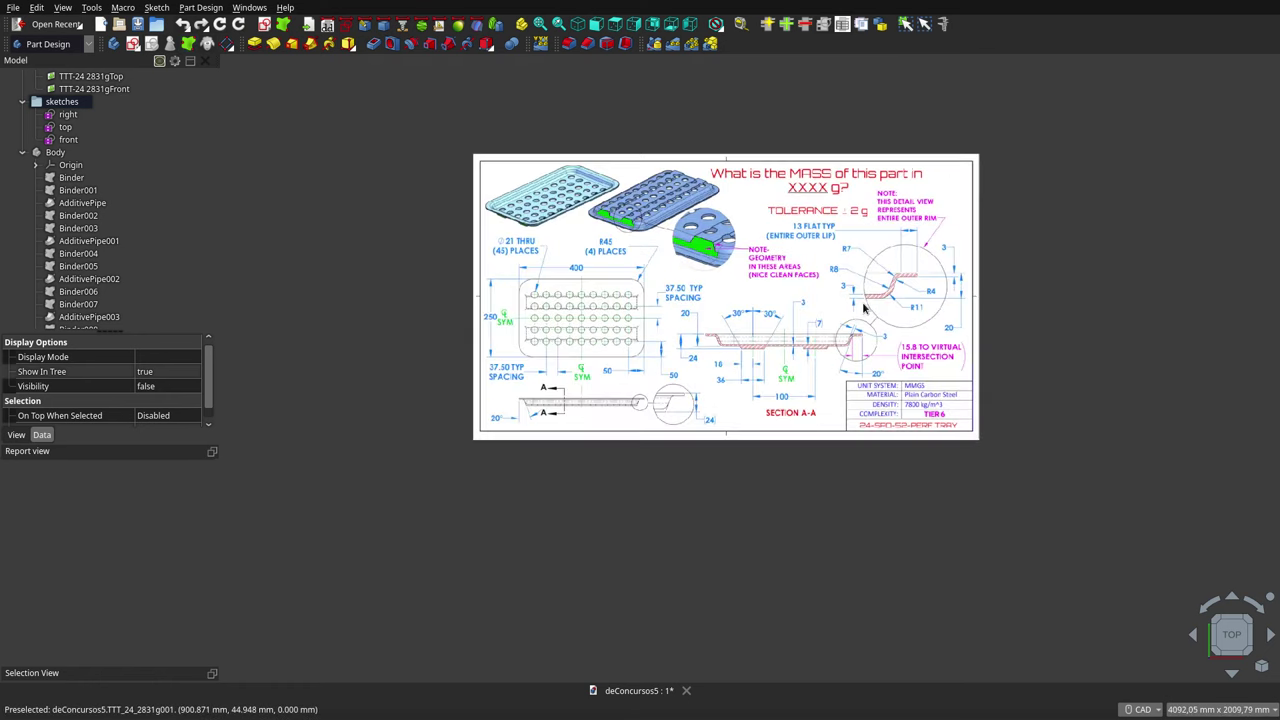
{"action": "scroll", "coordinate": [863, 308], "scroll_direction": "up", "scroll_amount": 2}
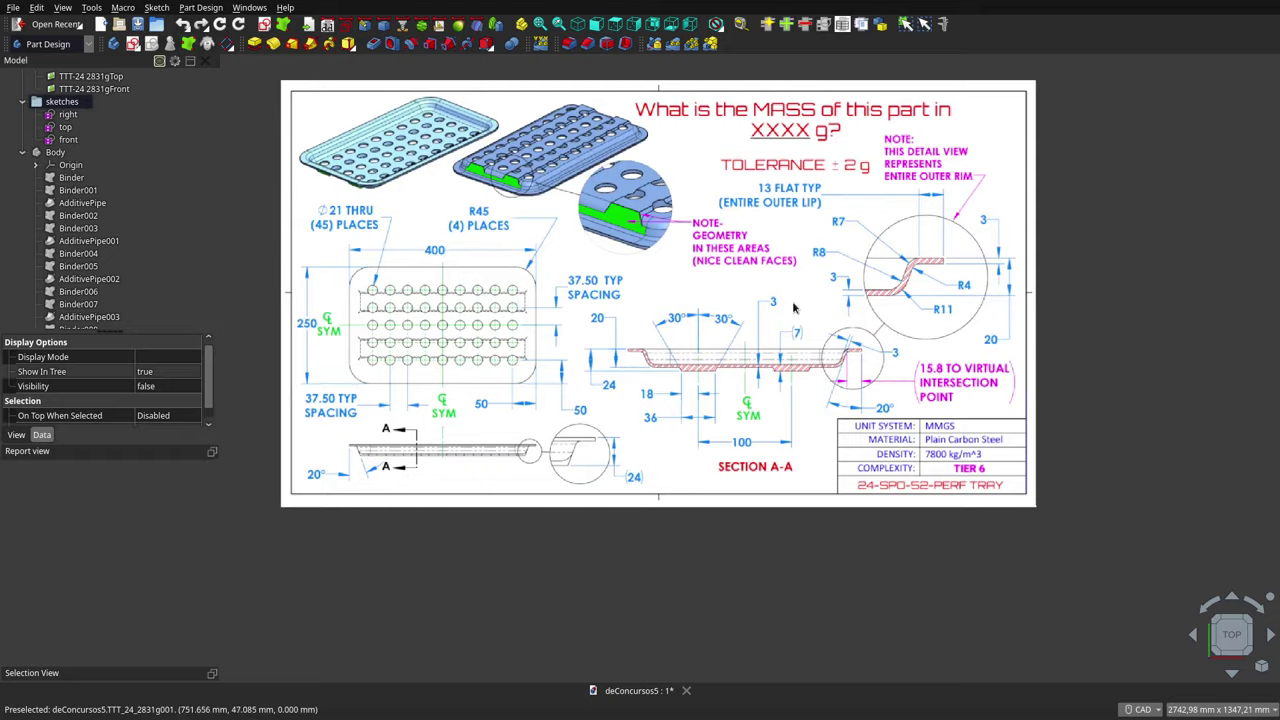
{"action": "mouse_move", "coordinate": [793, 308]}
{"action": "middle_mouse_down"}
{"action": "mouse_move", "coordinate": [539, 385]}
{"action": "mouse_move", "coordinate": [250, 205]}
{"action": "middle_mouse_up"}
{"action": "left_click", "coordinate": [55, 152]}
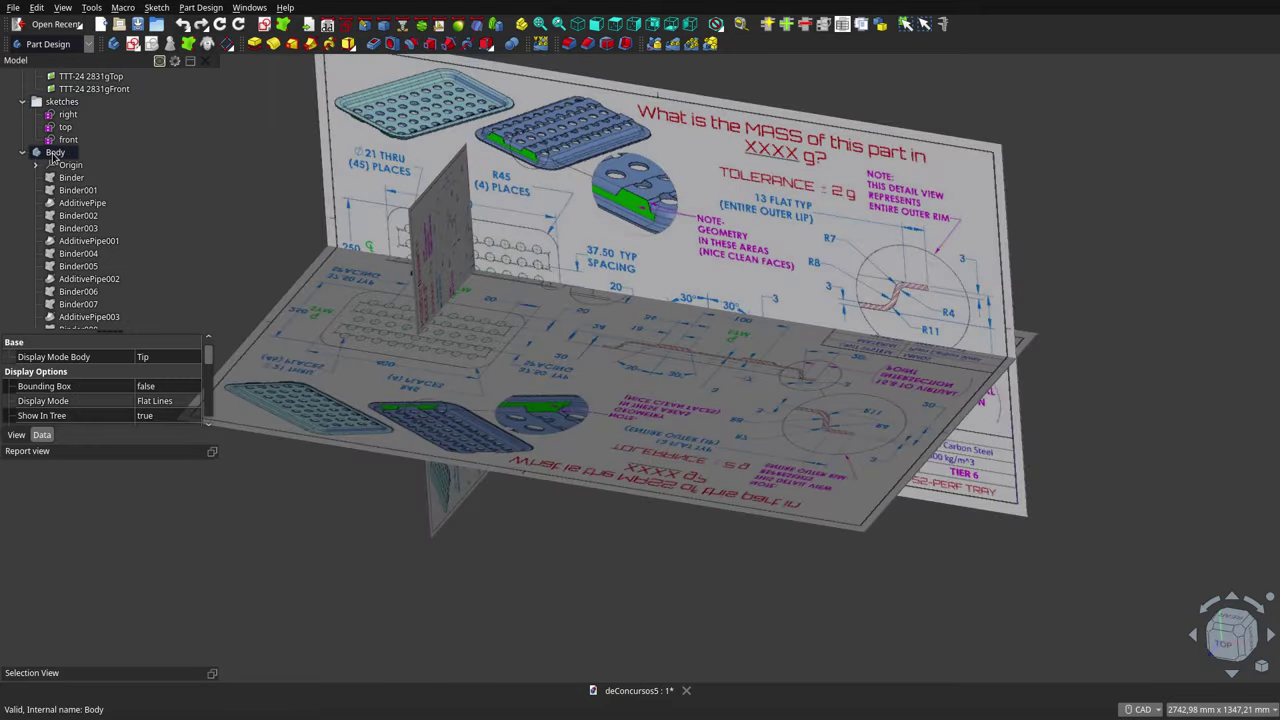
Hide the reference drawing images and the side panels so only the tray remains.
{"action": "scroll", "coordinate": [72, 100], "scroll_direction": "up", "scroll_amount": 2}
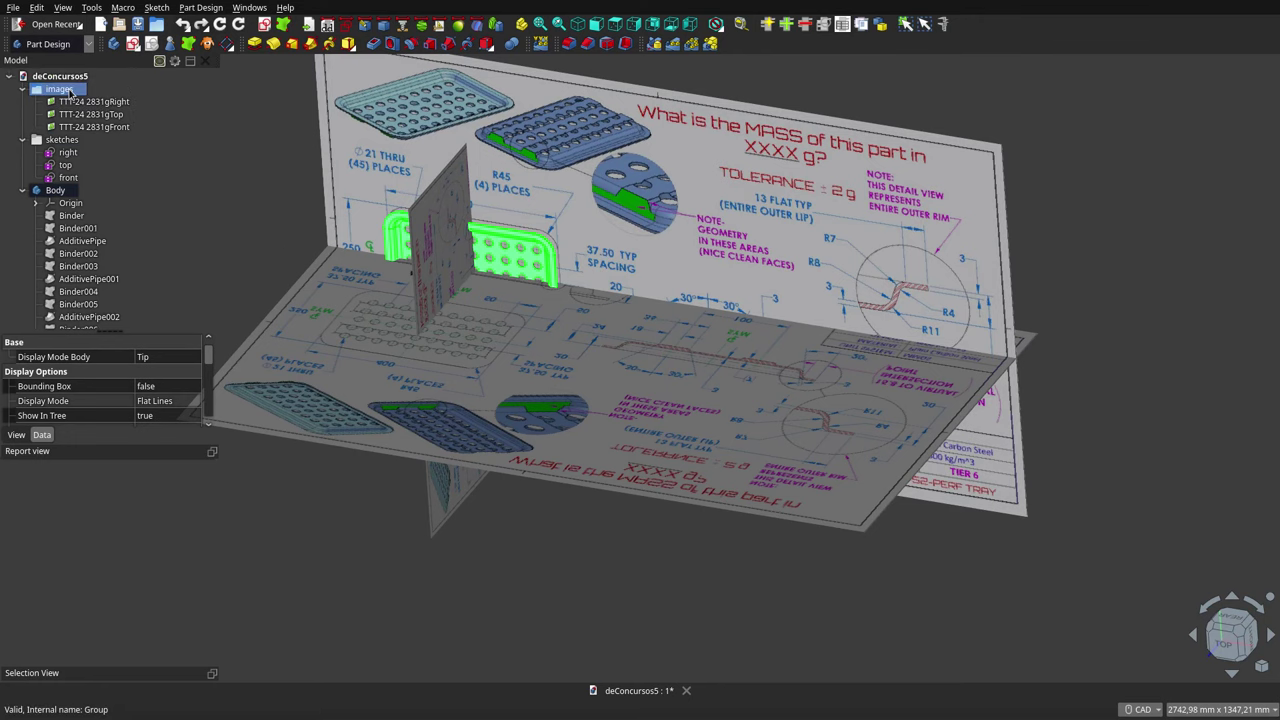
{"action": "left_click", "coordinate": [59, 89]}
{"action": "key", "text": "space"}
{"action": "scroll", "coordinate": [813, 288], "scroll_direction": "down", "scroll_amount": 3}
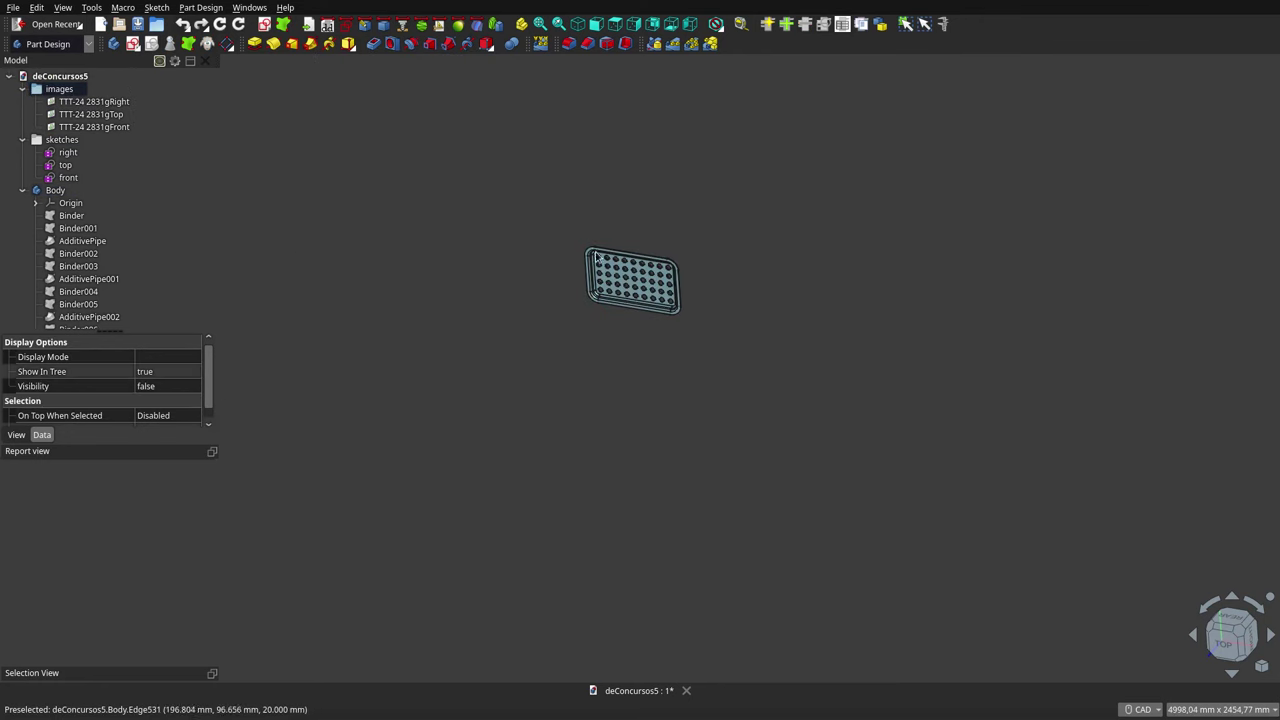
{"action": "scroll", "coordinate": [563, 236], "scroll_direction": "up", "scroll_amount": 3}
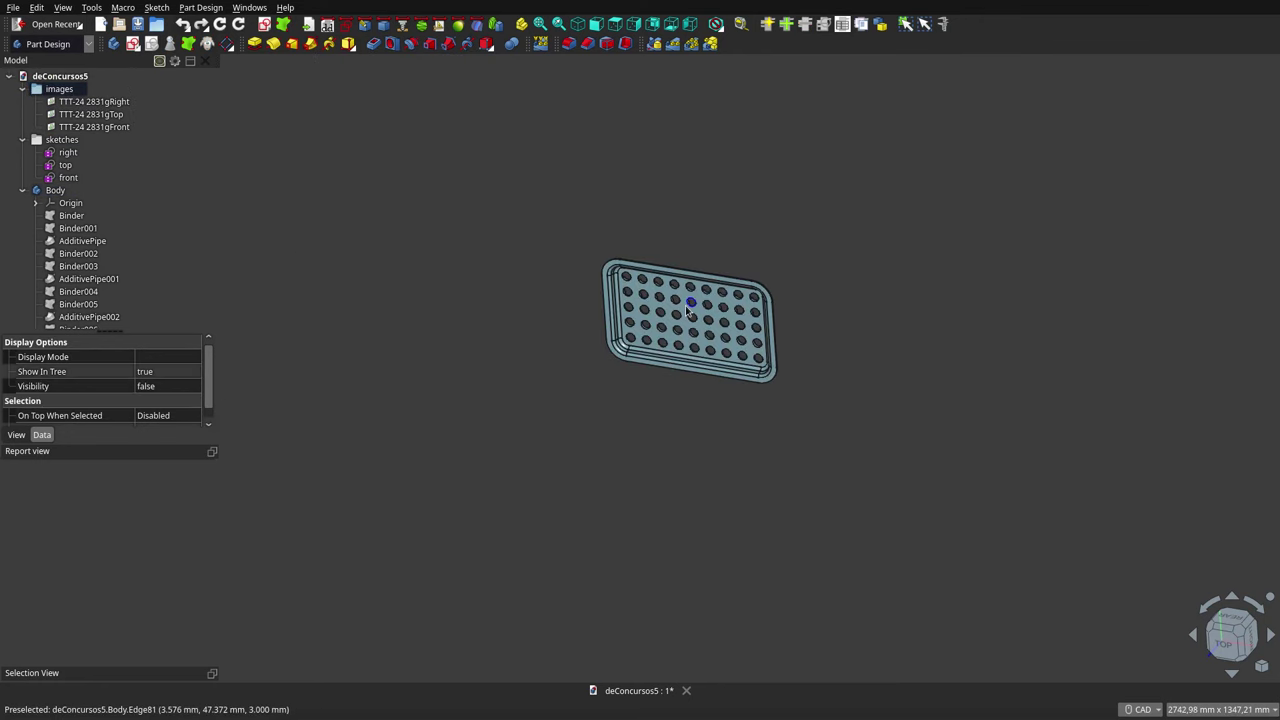
{"action": "key", "text": "F4"}
Orbit around the perforated tray to inspect its sides, inner wall and 45 holes.
{"action": "scroll", "coordinate": [703, 290], "scroll_direction": "up", "scroll_amount": 5}
{"action": "scroll", "coordinate": [700, 293], "scroll_direction": "up", "scroll_amount": 1}
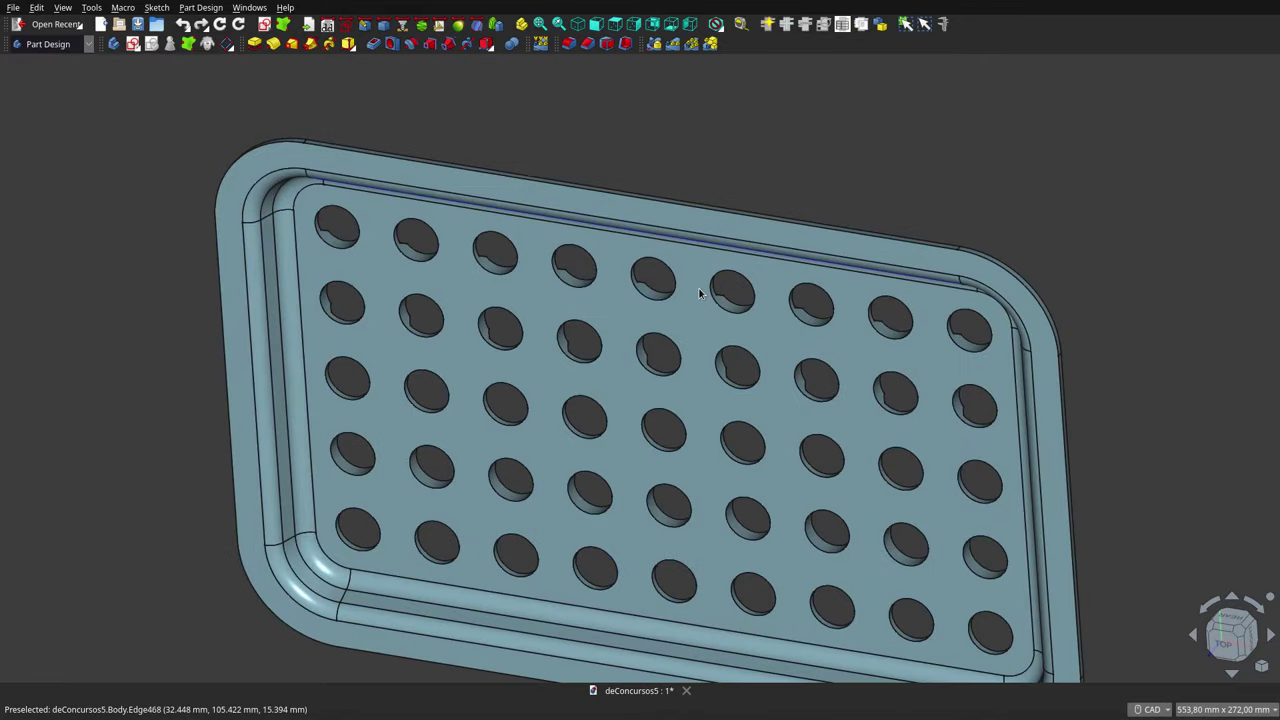
{"action": "mouse_move", "coordinate": [712, 484]}
{"action": "middle_mouse_down"}
{"action": "mouse_move", "coordinate": [724, 297]}
{"action": "mouse_move", "coordinate": [700, 177]}
{"action": "middle_mouse_up"}
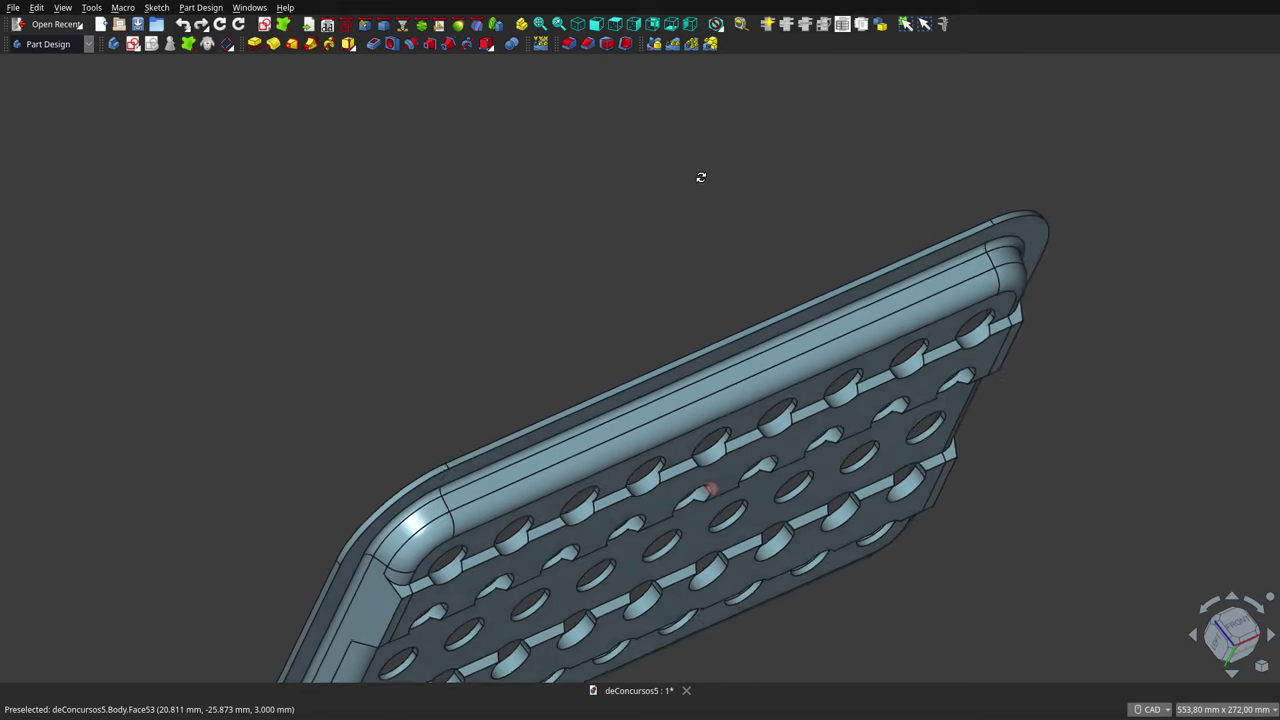
{"action": "scroll", "coordinate": [628, 445], "scroll_direction": "down", "scroll_amount": 1}
{"action": "scroll", "coordinate": [628, 445], "scroll_direction": "down", "scroll_amount": 3}
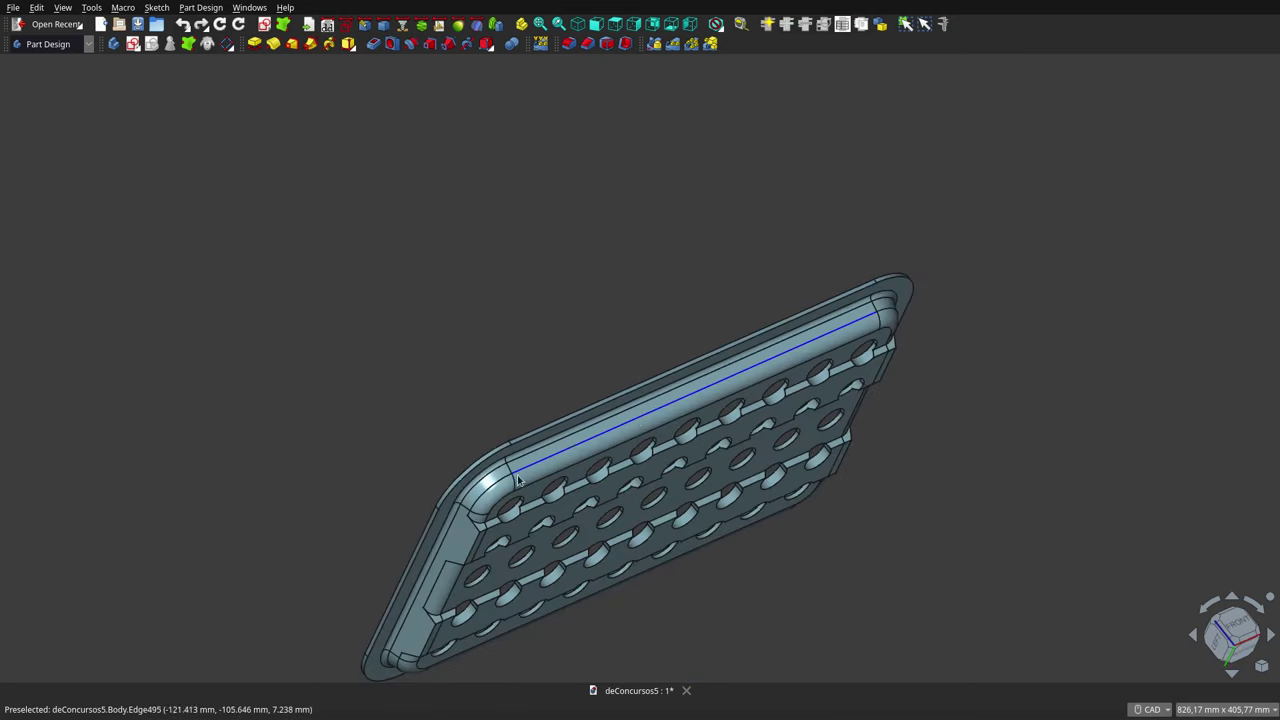
{"action": "scroll", "coordinate": [565, 450], "scroll_direction": "up", "scroll_amount": 2}
{"action": "mouse_move", "coordinate": [565, 450]}
{"action": "middle_mouse_down"}
{"action": "mouse_move", "coordinate": [568, 383]}
{"action": "mouse_move", "coordinate": [543, 329]}
{"action": "mouse_move", "coordinate": [586, 306]}
{"action": "middle_mouse_up"}
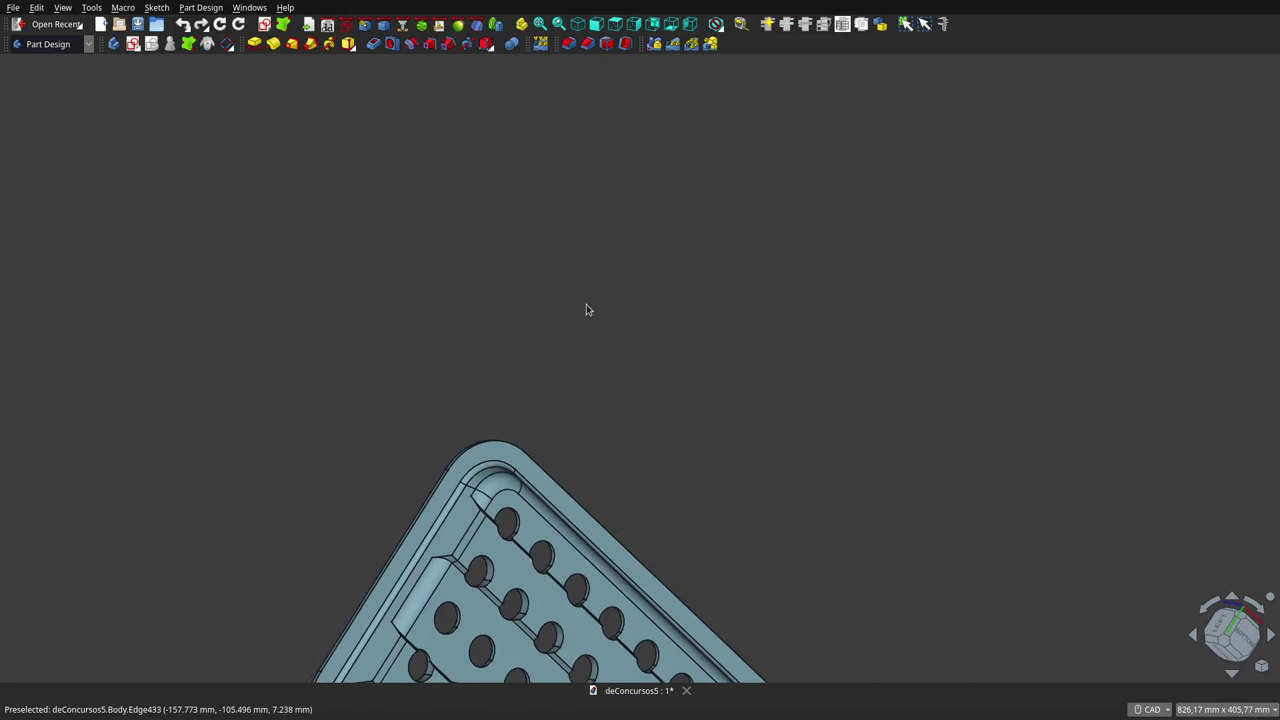
{"action": "scroll", "coordinate": [586, 304], "scroll_direction": "down", "scroll_amount": 3}
{"action": "scroll", "coordinate": [586, 360], "scroll_direction": "up", "scroll_amount": 4}
{"action": "mouse_move", "coordinate": [586, 360]}
{"action": "middle_mouse_down"}
{"action": "mouse_move", "coordinate": [572, 338]}
{"action": "mouse_move", "coordinate": [654, 380]}
{"action": "mouse_move", "coordinate": [711, 440]}
{"action": "mouse_move", "coordinate": [674, 474]}
{"action": "mouse_move", "coordinate": [553, 493]}
{"action": "mouse_move", "coordinate": [440, 494]}
{"action": "mouse_move", "coordinate": [380, 463]}
{"action": "mouse_move", "coordinate": [607, 405]}
{"action": "mouse_move", "coordinate": [691, 231]}
{"action": "mouse_move", "coordinate": [690, 197]}
{"action": "mouse_move", "coordinate": [537, 477]}
{"action": "mouse_move", "coordinate": [563, 603]}
{"action": "middle_mouse_up"}
{"action": "scroll", "coordinate": [607, 405], "scroll_direction": "down", "scroll_amount": 3}
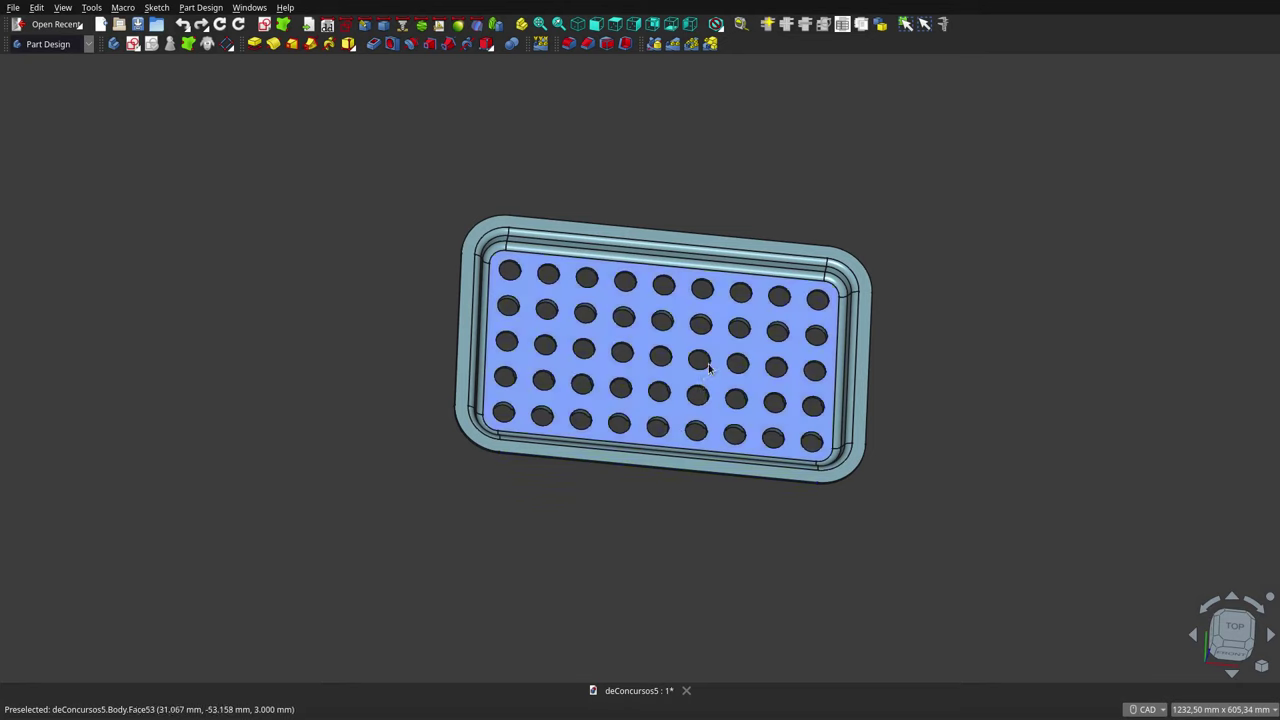
{"action": "middle_click_drag", "start_coordinate": [700, 363], "coordinate": [686, 471]}
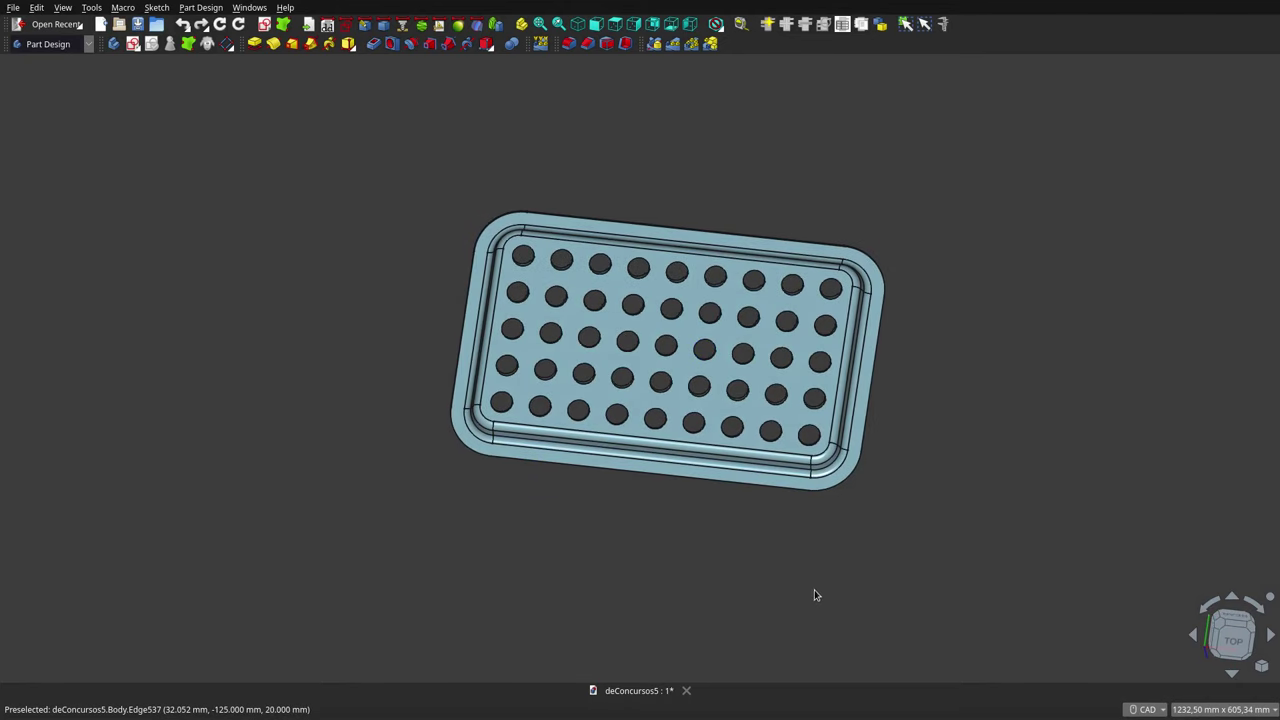